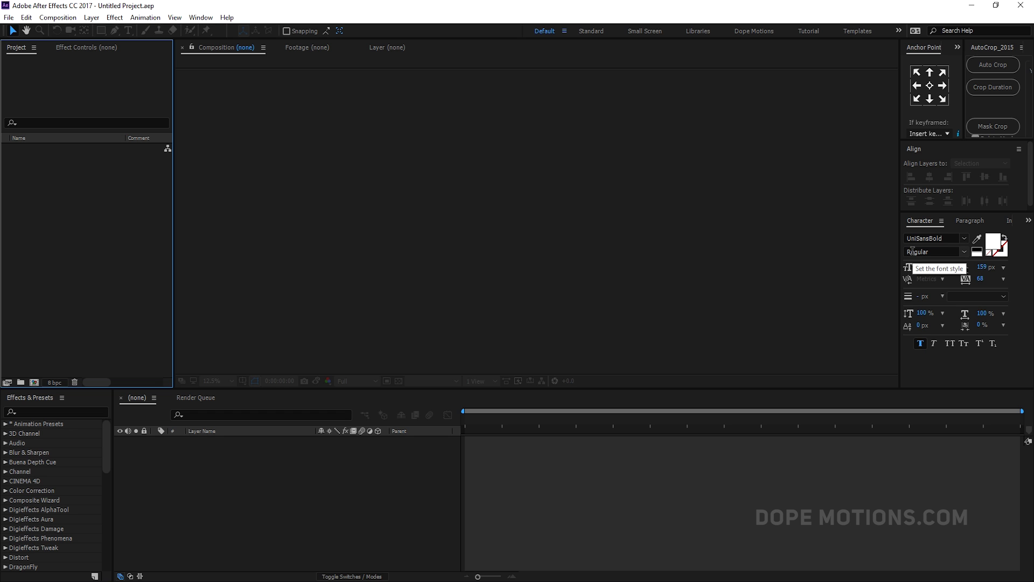
Create a 1920 x 1080 composition named Main at 30 fps with a duration of 10 seconds
{"action": "left_click", "coordinate": [34, 382]}
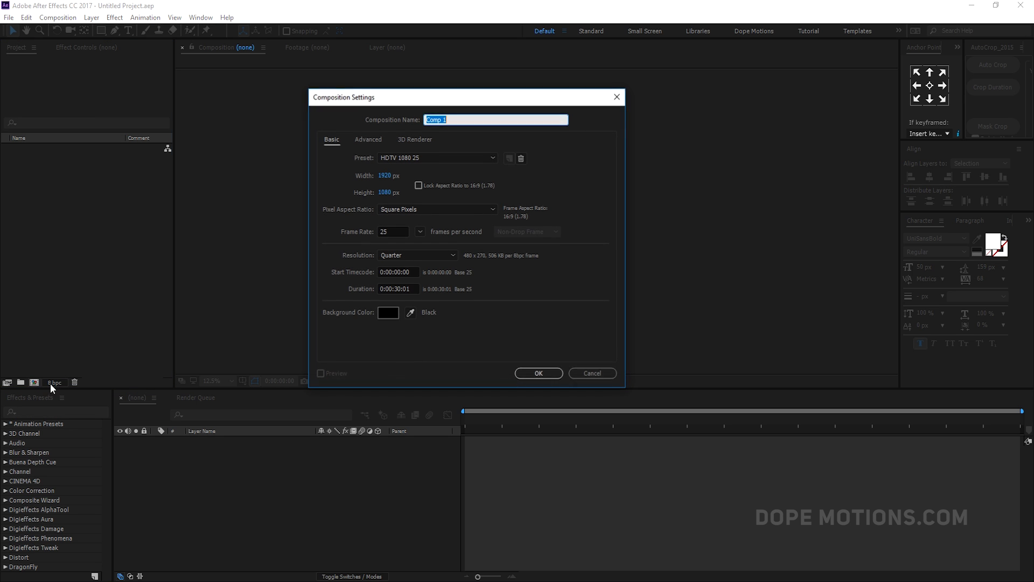
{"action": "left_click_drag", "start_coordinate": [431, 89], "coordinate": [454, 74]}
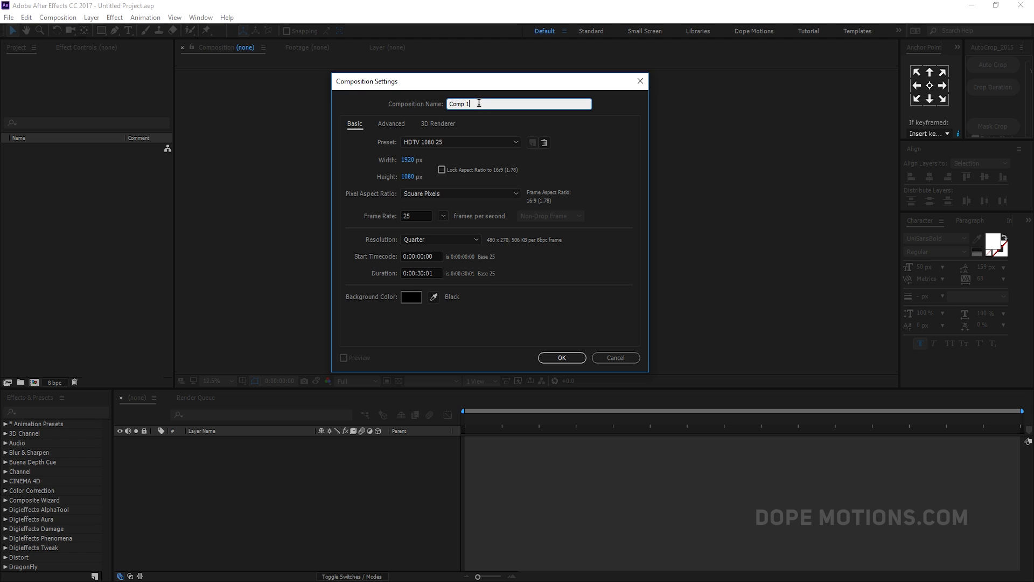
{"action": "type", "text": "Main"}
{"action": "left_click", "coordinate": [443, 216]}
{"action": "left_click", "coordinate": [481, 325]}
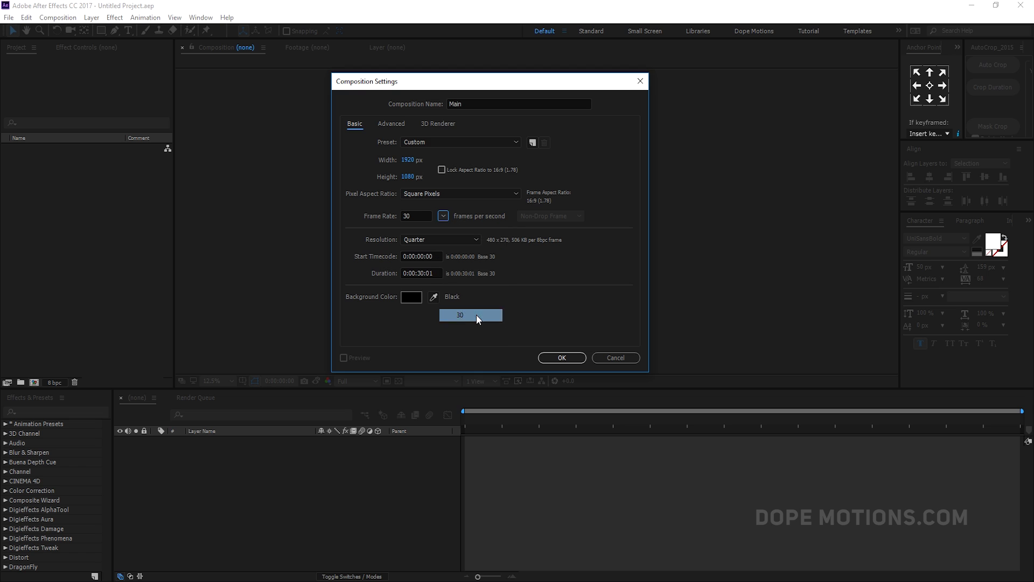
{"action": "left_click", "coordinate": [427, 273]}
{"action": "type", "text": "1"}
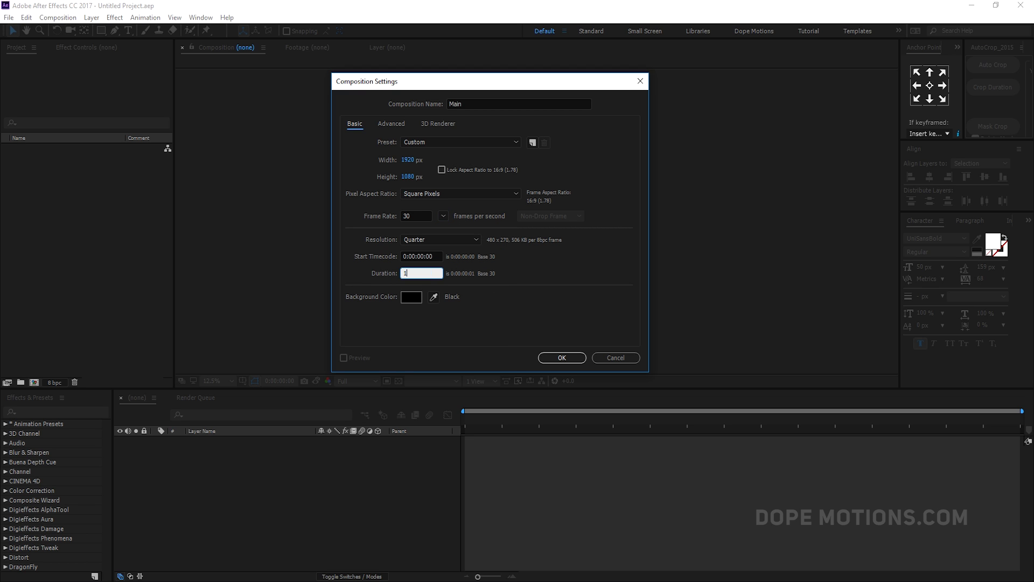
{"action": "type", "text": "0."}
{"action": "left_click", "coordinate": [563, 332]}
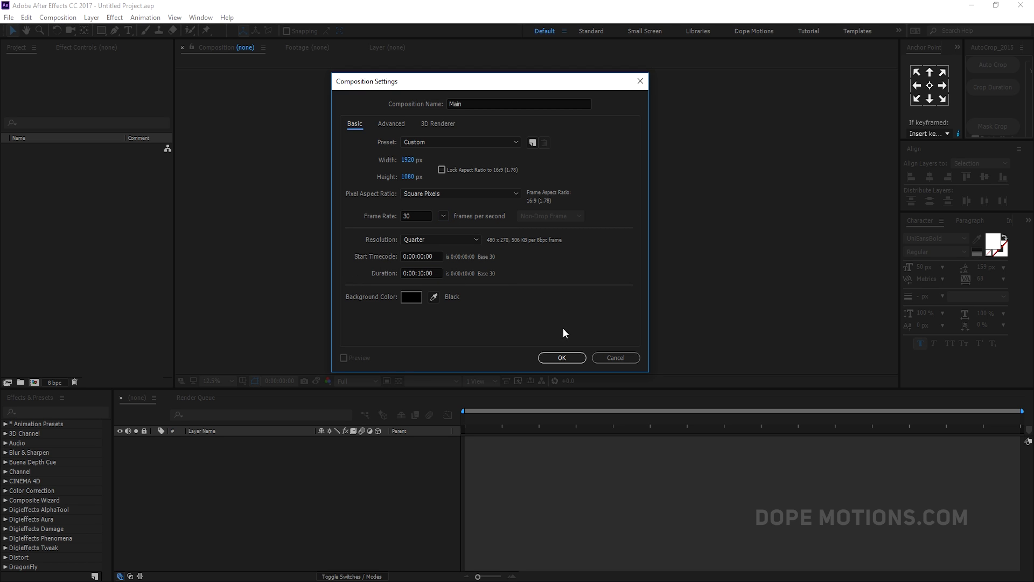
{"action": "left_click", "coordinate": [562, 358]}
Add a text layer reading TIME near the middle of the Main composition
{"action": "left_click_drag", "start_coordinate": [231, 393], "coordinate": [231, 443]}
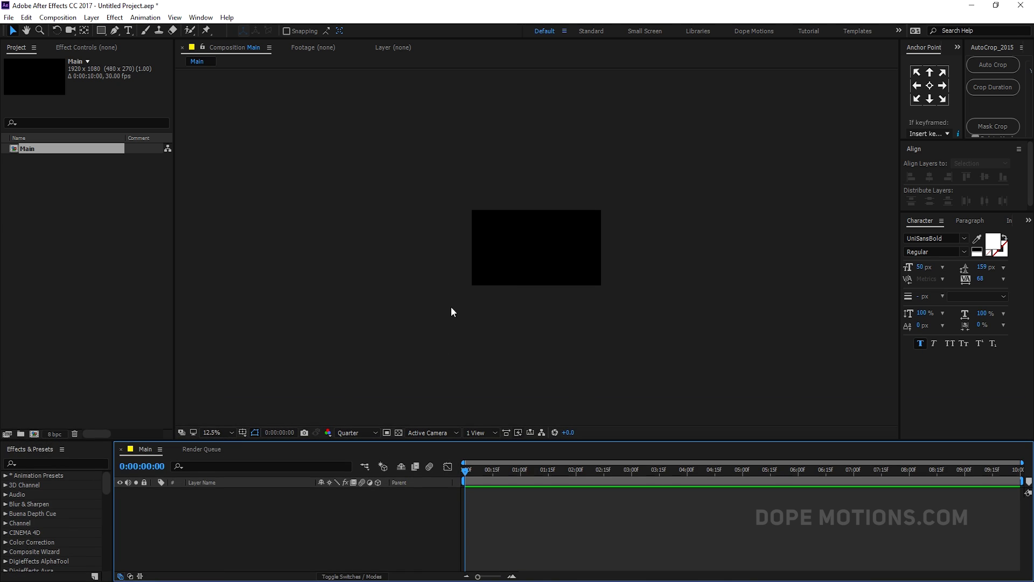
{"action": "key", "text": "period"}
{"action": "key", "text": "period"}
{"action": "key", "text": "period"}
{"action": "left_click", "coordinate": [83, 334]}
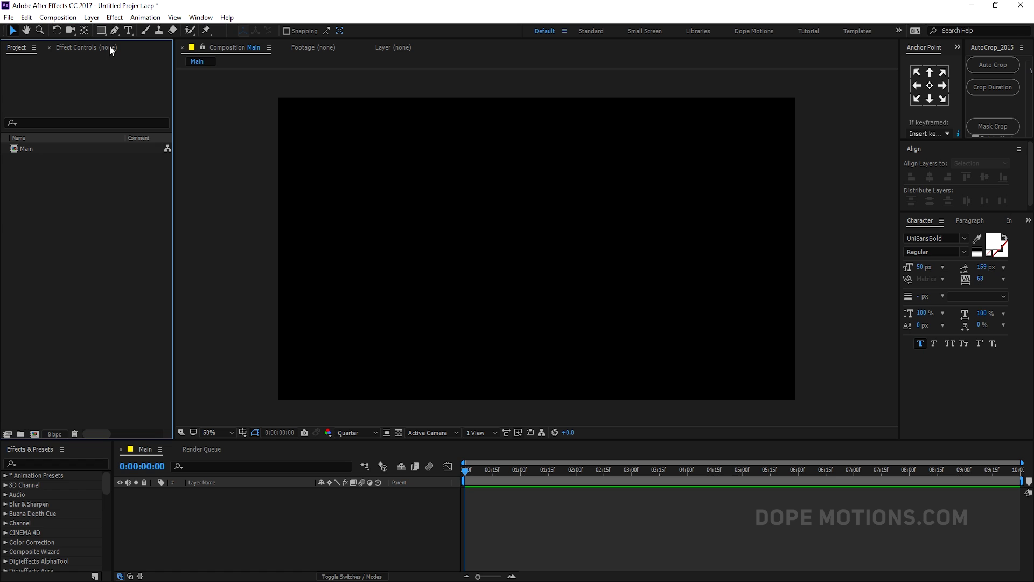
{"action": "left_click", "coordinate": [128, 30]}
{"action": "left_click", "coordinate": [470, 239]}
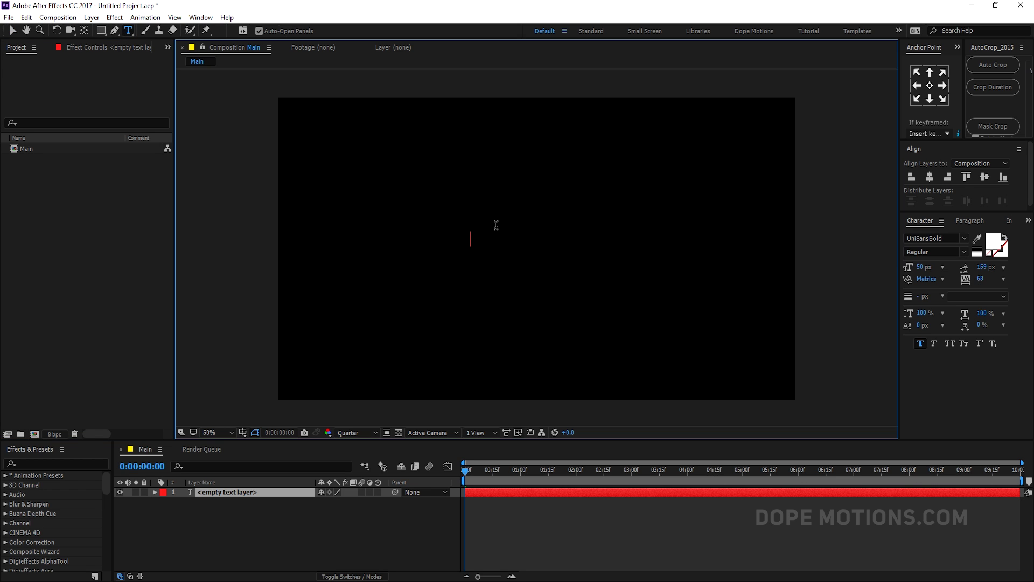
{"action": "type", "text": "TIME"}
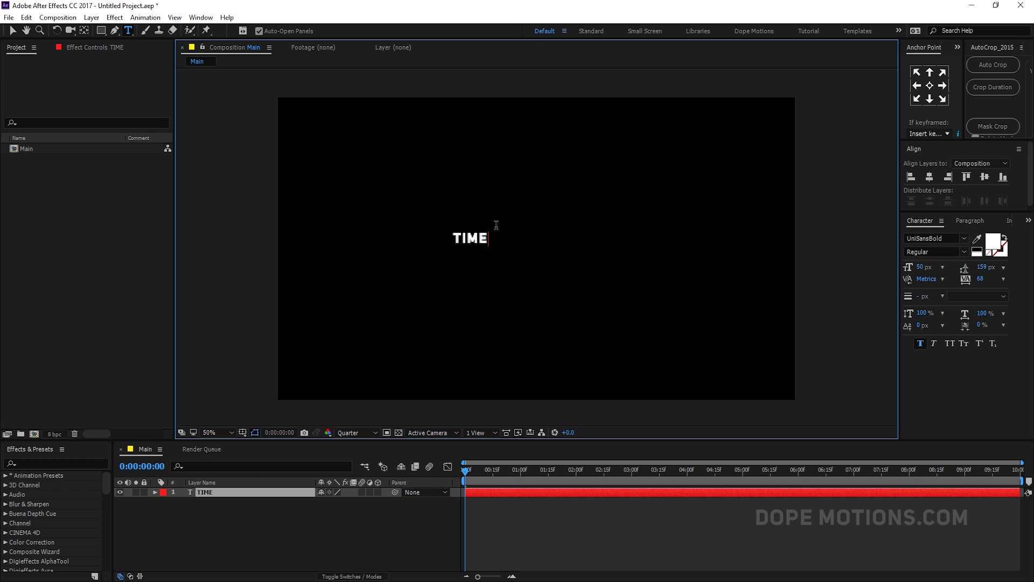
{"action": "left_click", "coordinate": [13, 30]}
Set the composition preview resolution to Full
{"action": "left_click", "coordinate": [355, 433]}
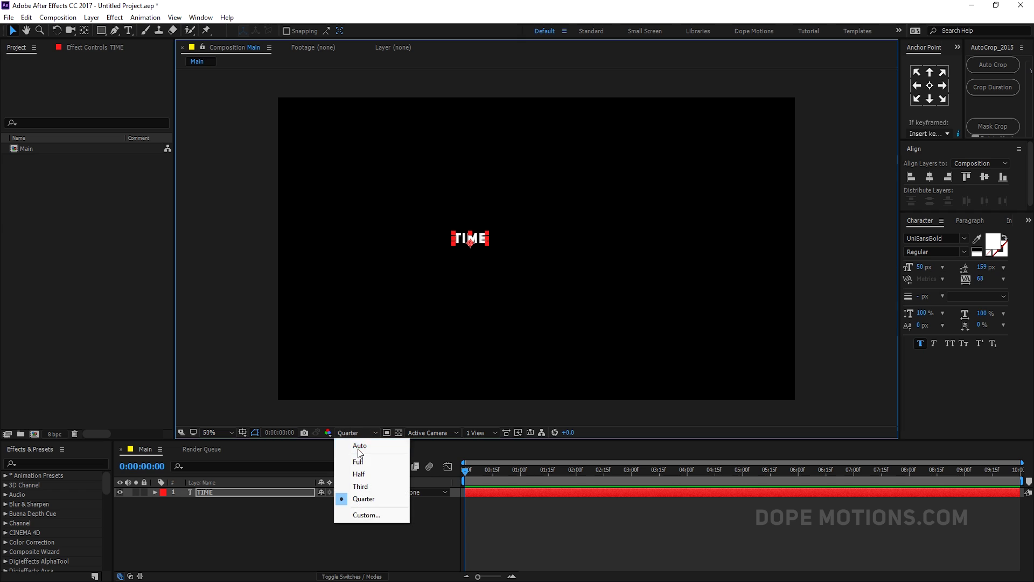
{"action": "key", "text": "Caps_Lock"}
{"action": "left_click", "coordinate": [359, 461]}
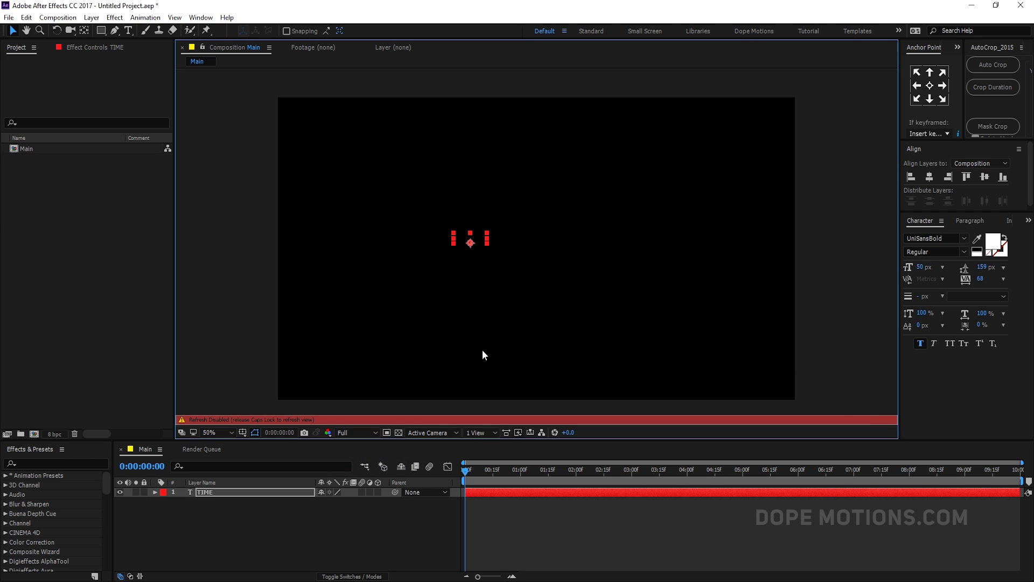
{"action": "key", "text": "Caps_Lock"}
Center the TIME layer's anchor point and align the layer horizontally and vertically to the composition center
{"action": "left_click", "coordinate": [930, 85]}
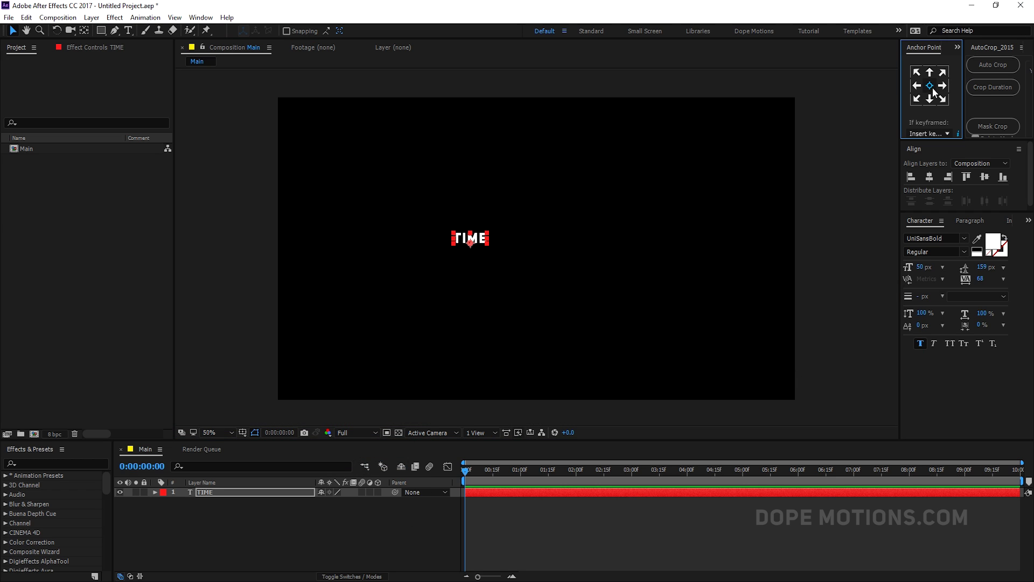
{"action": "left_click", "coordinate": [929, 178]}
{"action": "left_click", "coordinate": [985, 177]}
Set the TIME text's font size to 230 px and tracking to 0, and recenter it in the frame
{"action": "left_click_drag", "start_coordinate": [923, 272], "coordinate": [970, 272]}
{"action": "left_click", "coordinate": [922, 267]}
{"action": "type", "text": "230"}
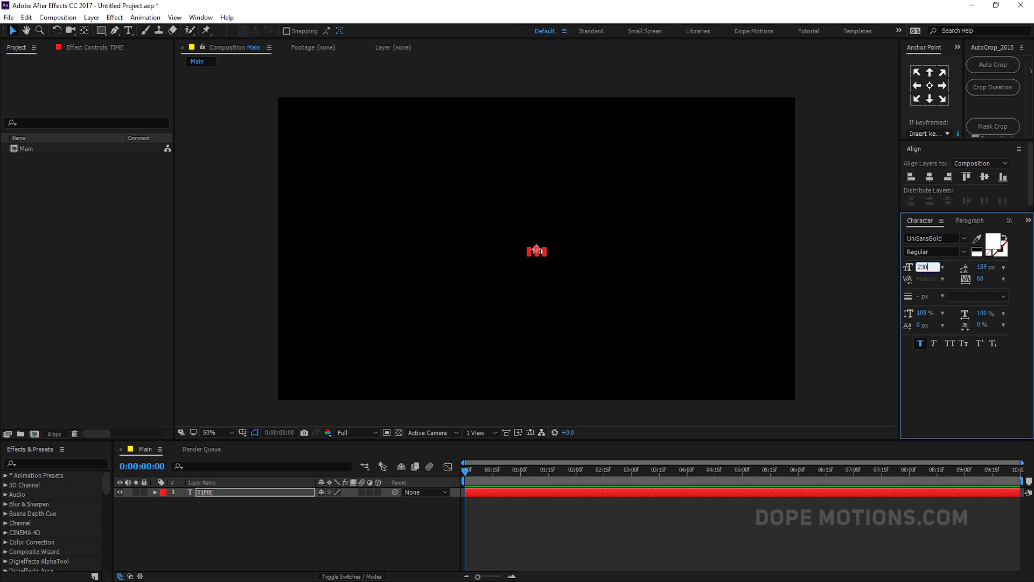
{"action": "left_click", "coordinate": [982, 279]}
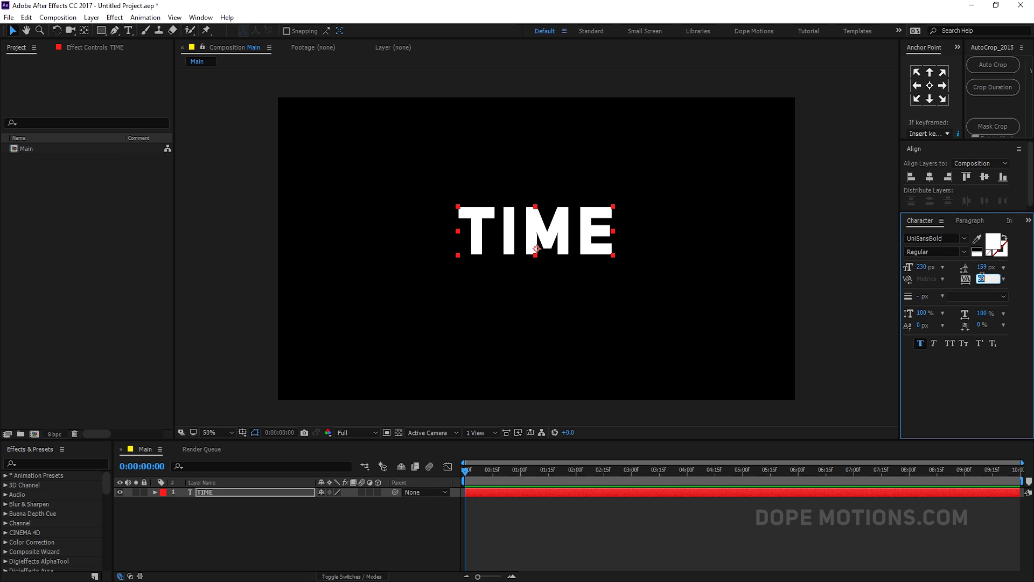
{"action": "type", "text": "0"}
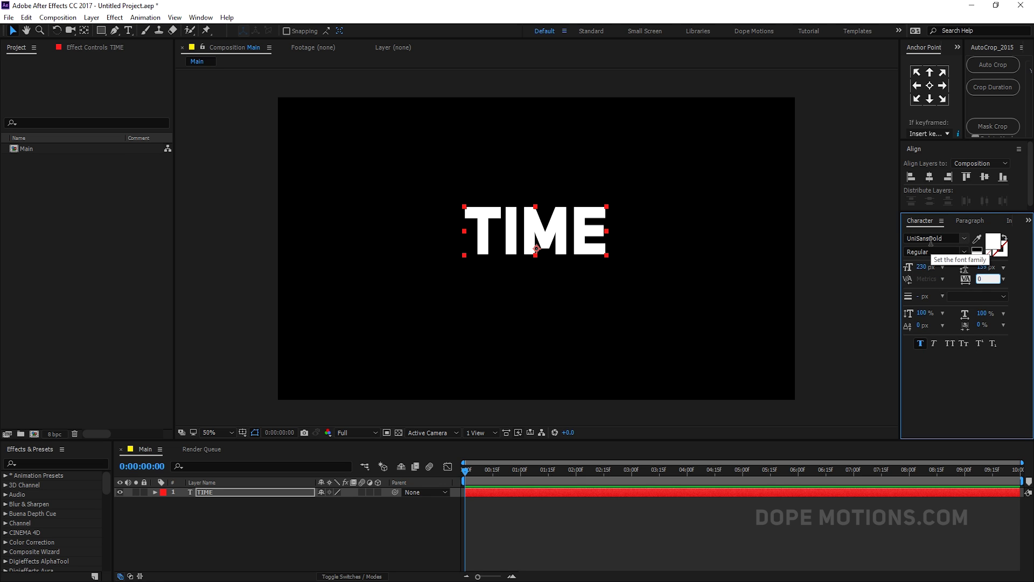
{"action": "left_click", "coordinate": [930, 85]}
{"action": "left_click", "coordinate": [985, 177]}
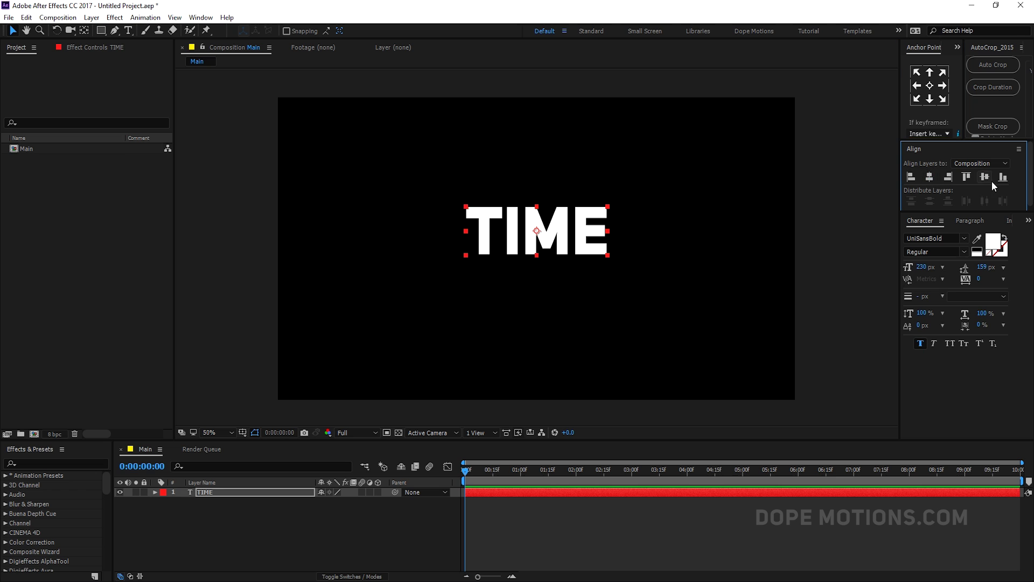
{"action": "left_click", "coordinate": [252, 536]}
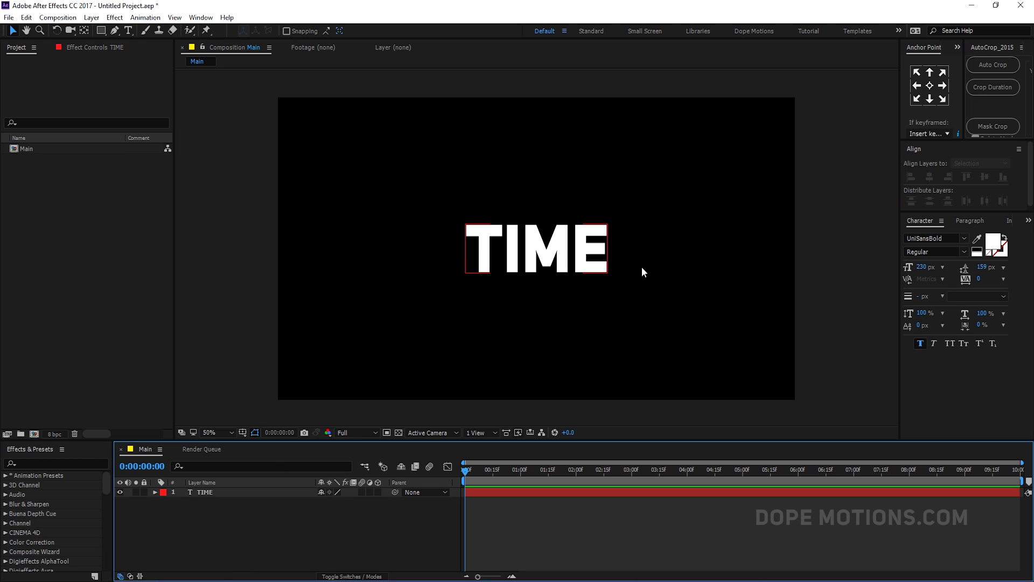
Enlarge the TIME text to 250 px and recenter its anchor point and position in the composition
{"action": "left_click", "coordinate": [517, 247]}
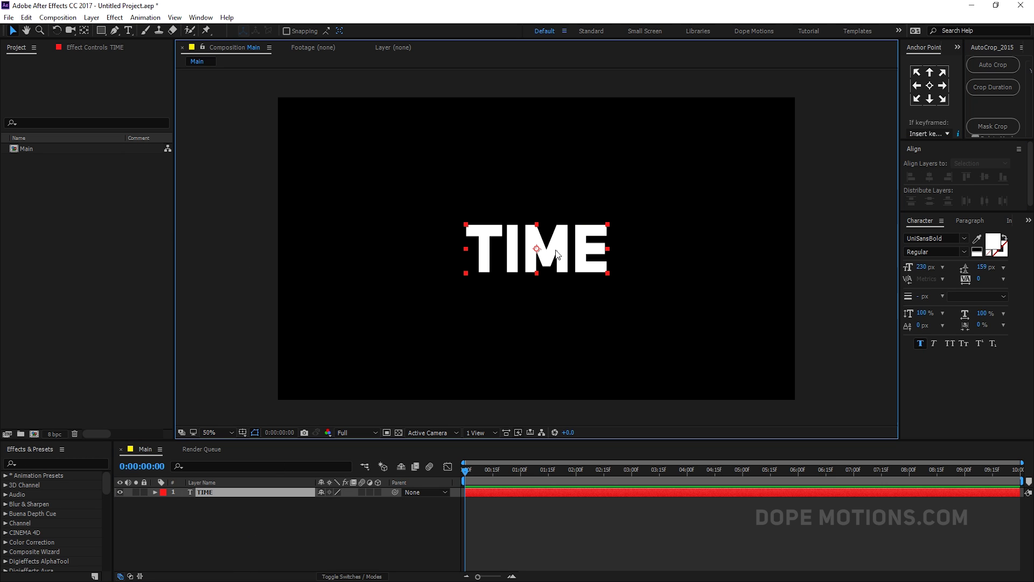
{"action": "left_click", "coordinate": [921, 266]}
{"action": "type", "text": "250"}
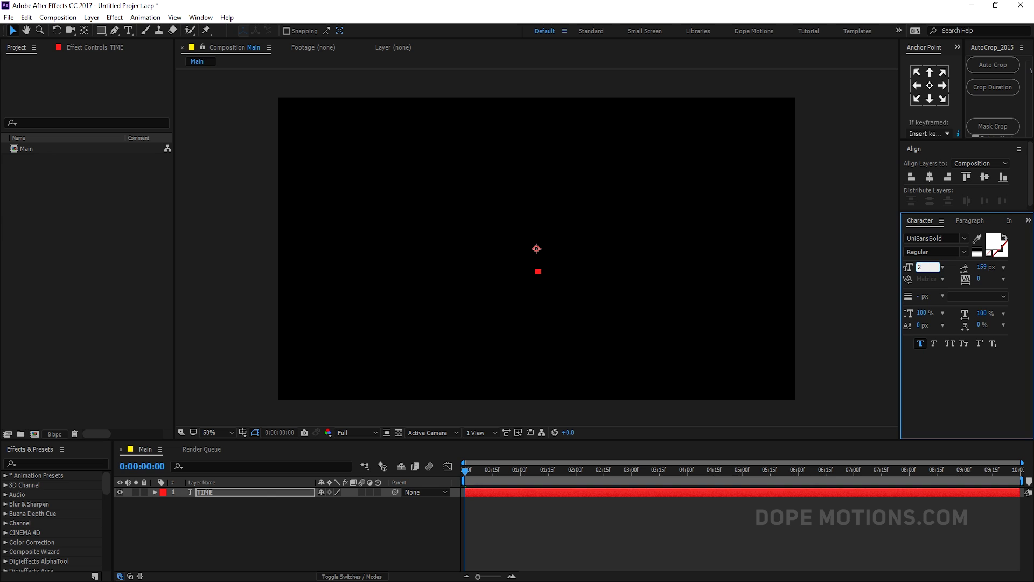
{"action": "left_click", "coordinate": [930, 85]}
{"action": "left_click", "coordinate": [931, 174]}
{"action": "left_click", "coordinate": [988, 176]}
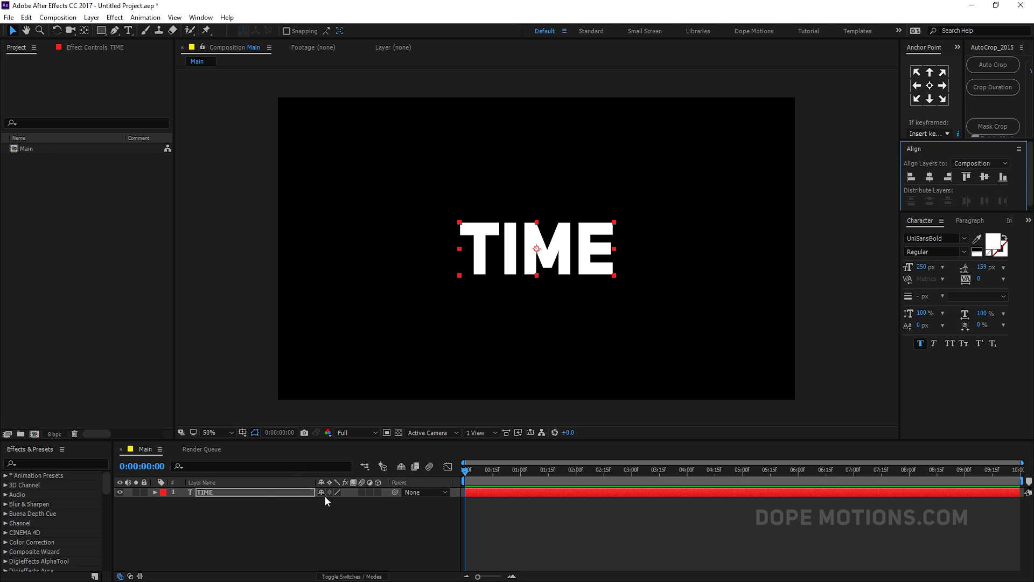
{"action": "left_click", "coordinate": [240, 513]}
Pre-compose the TIME text layer into a new composition named Text_01
{"action": "left_click", "coordinate": [198, 491]}
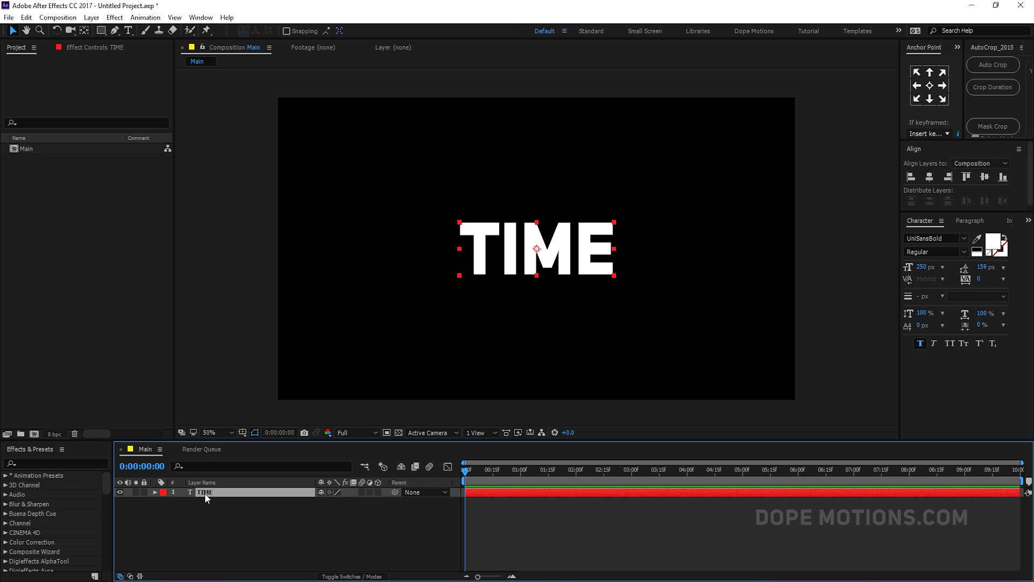
{"action": "right_click", "coordinate": [205, 493]}
{"action": "left_click", "coordinate": [249, 391]}
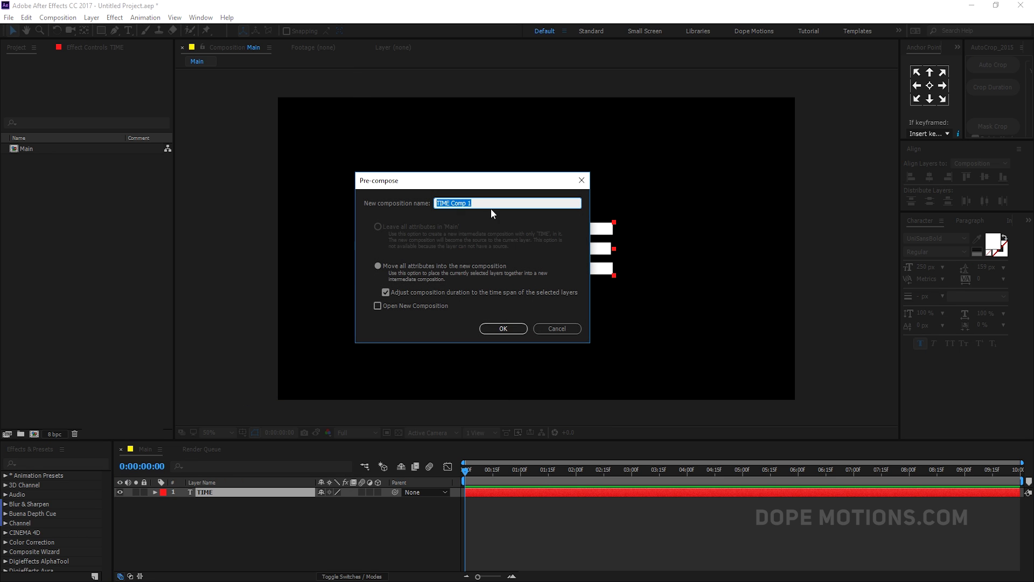
{"action": "left_click", "coordinate": [476, 202]}
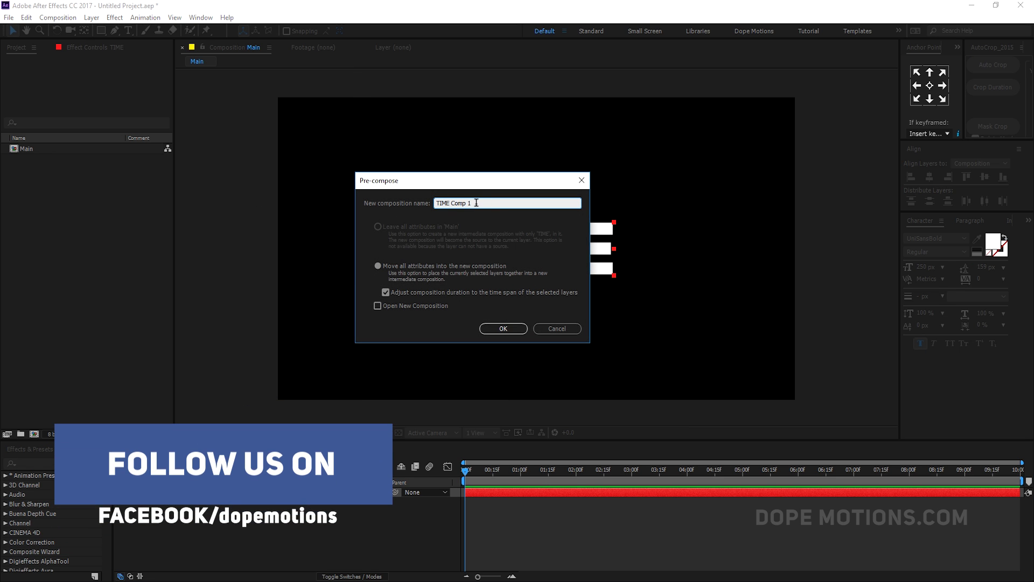
{"action": "left_click_drag", "start_coordinate": [476, 203], "coordinate": [380, 210]}
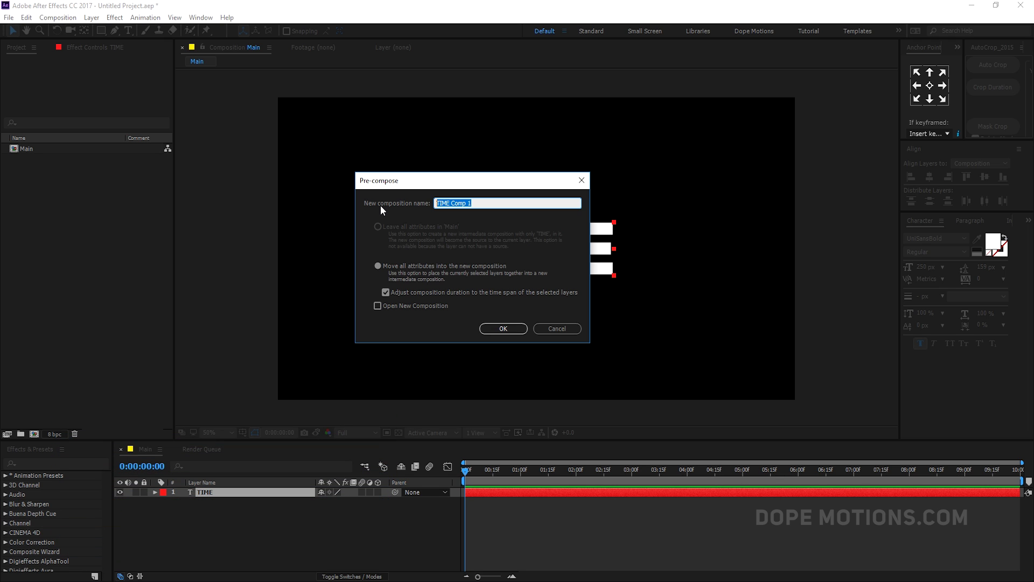
{"action": "type", "text": "Te"}
{"action": "left_click", "coordinate": [493, 332]}
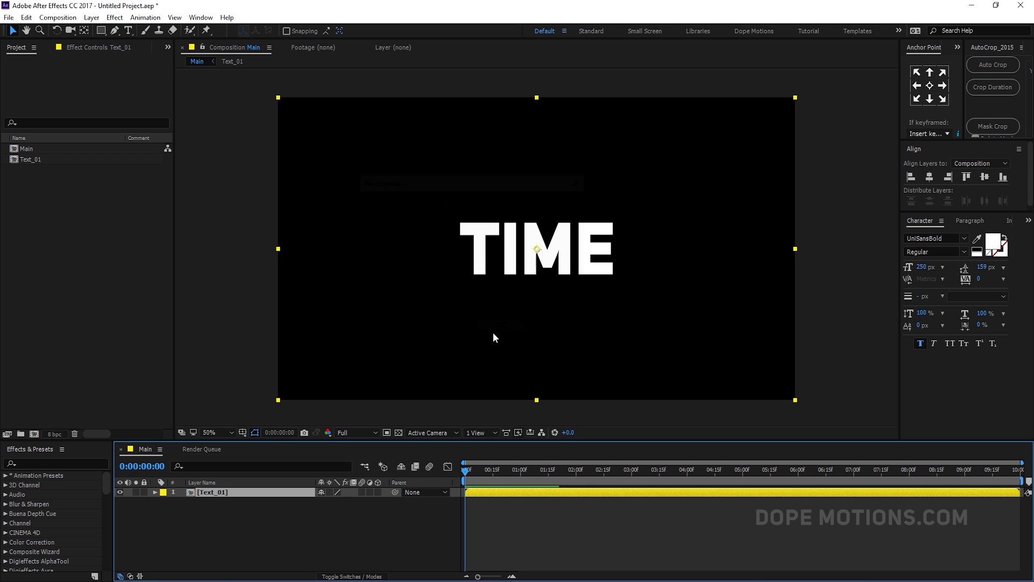
{"action": "left_click", "coordinate": [245, 521]}
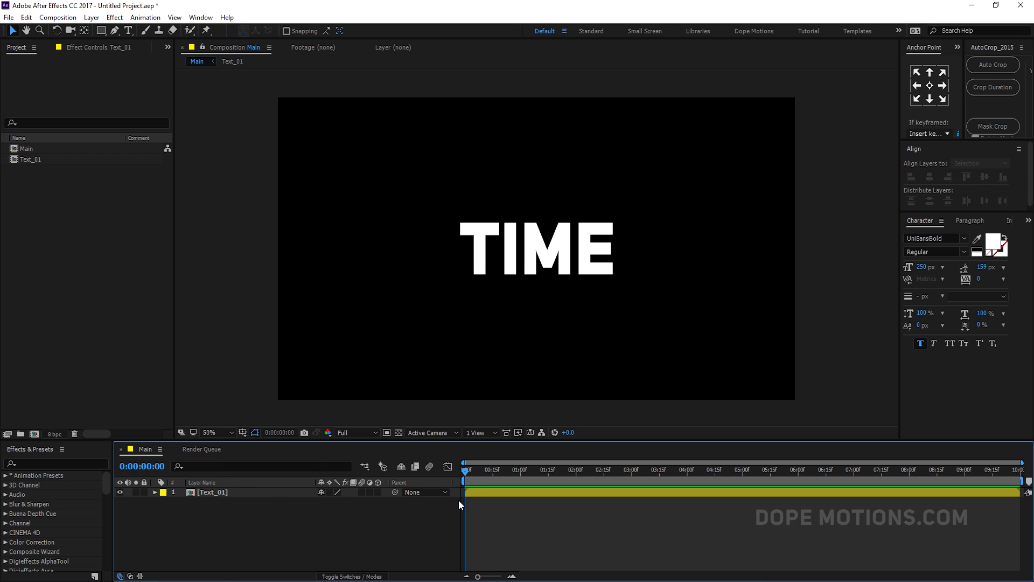
Draw a light grey horizontal rectangle about 936 x 32 px with a 0 px stroke across TIME, and center it in the composition
{"action": "key", "text": "equal"}
{"action": "key", "text": "equal"}
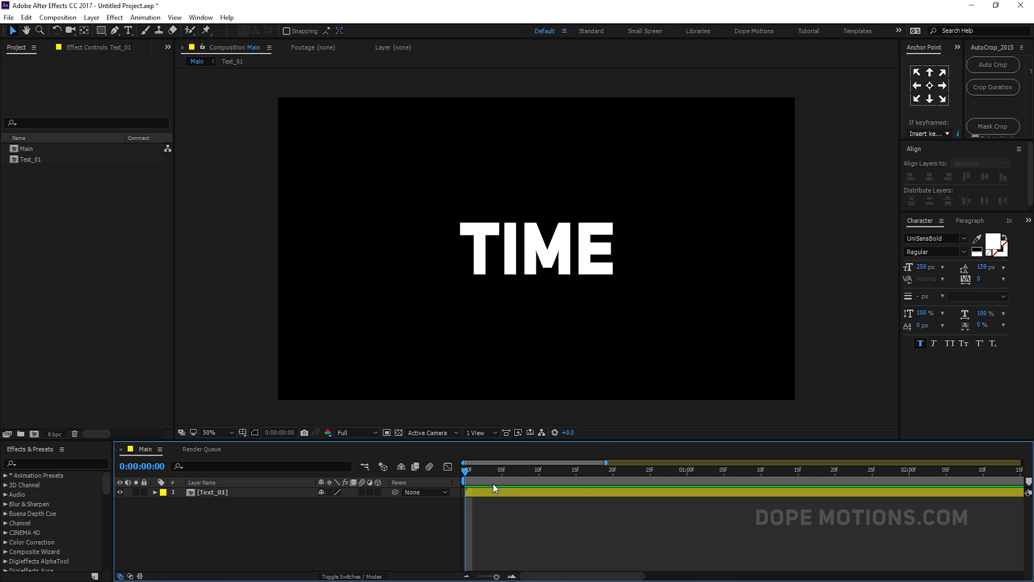
{"action": "key", "text": "minus"}
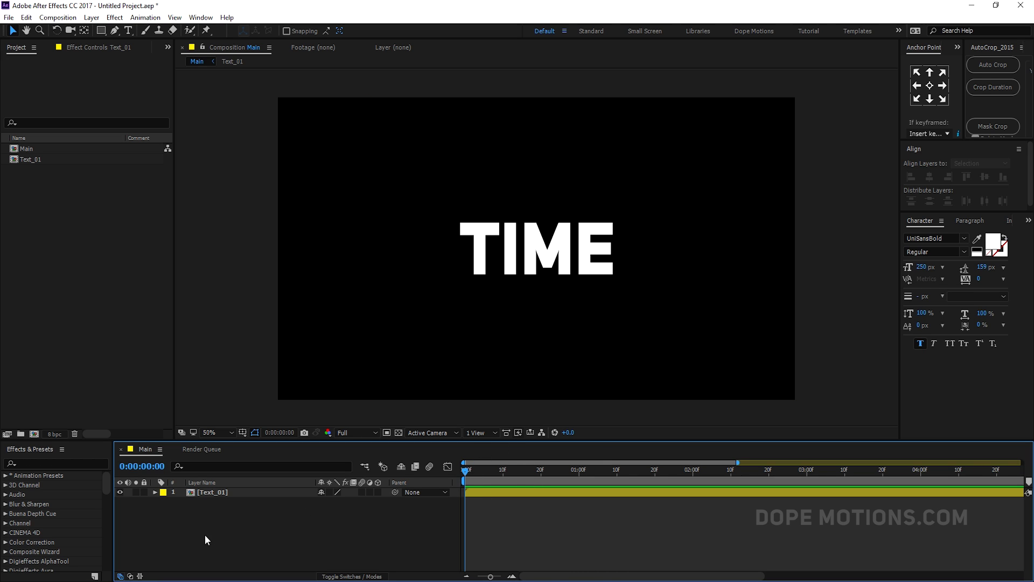
{"action": "left_click", "coordinate": [101, 31]}
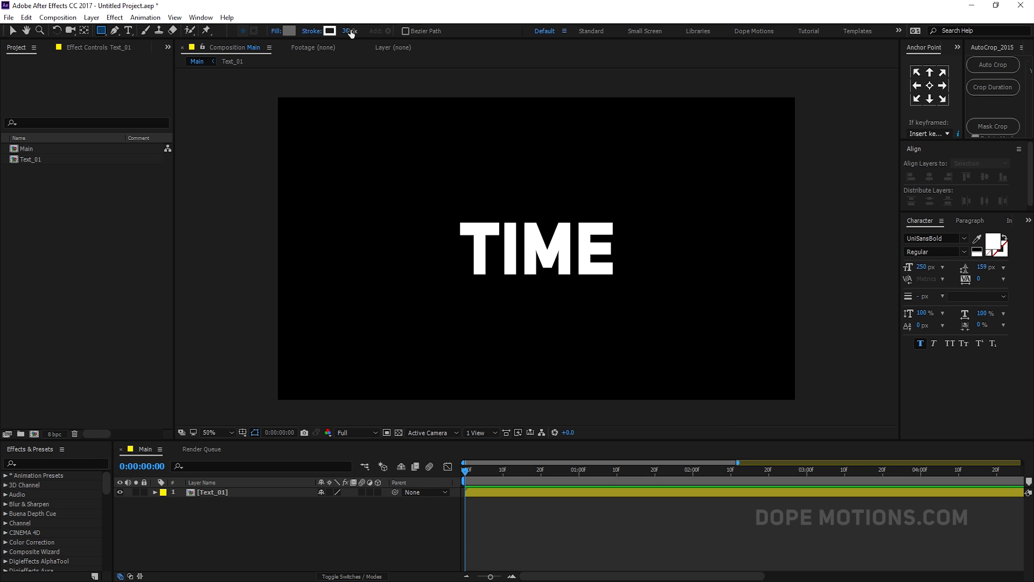
{"action": "left_click", "coordinate": [290, 32]}
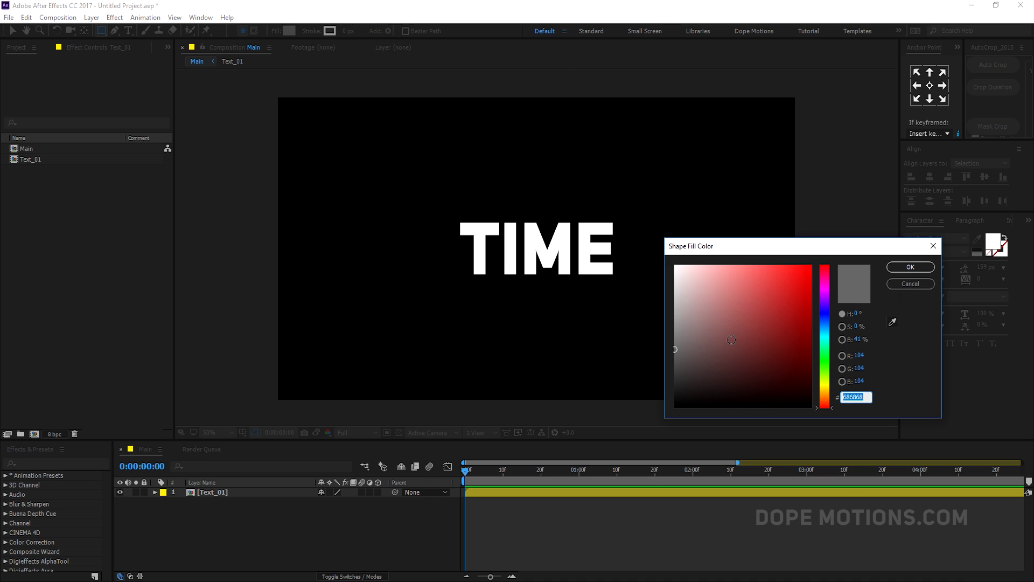
{"action": "left_click", "coordinate": [911, 281]}
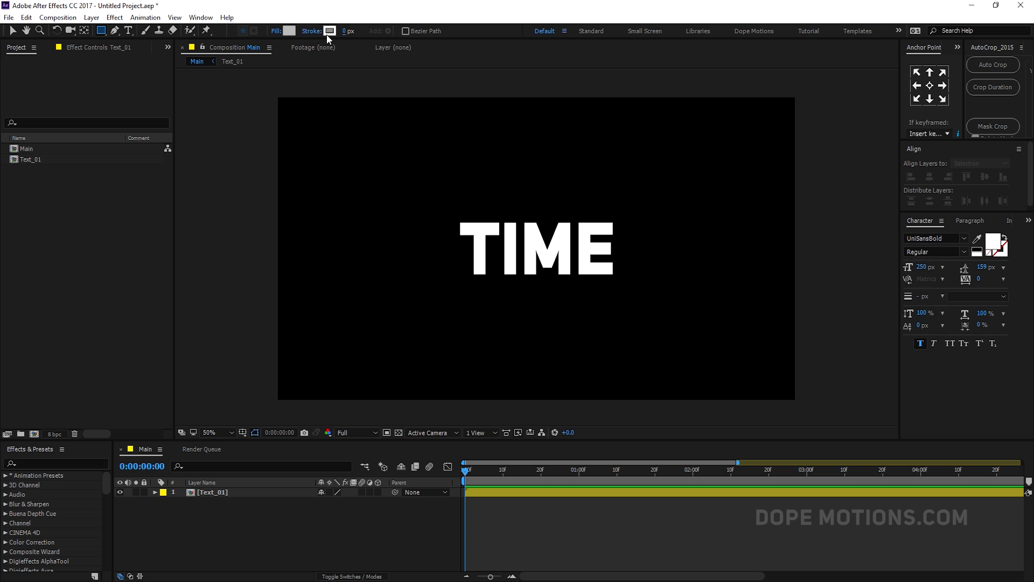
{"action": "left_click_drag", "start_coordinate": [427, 241], "coordinate": [679, 249]}
{"action": "left_click", "coordinate": [13, 31]}
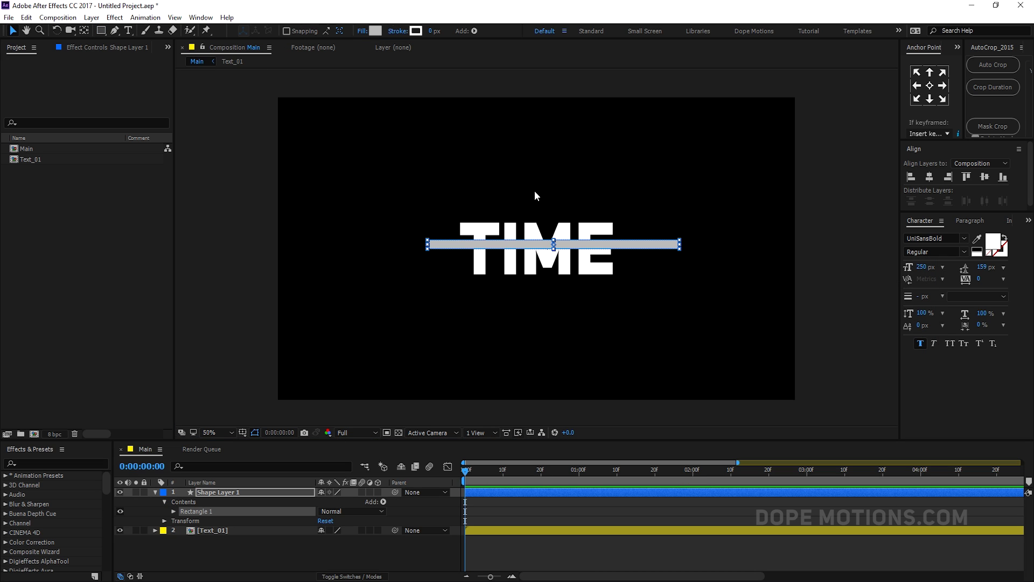
{"action": "left_click", "coordinate": [929, 176]}
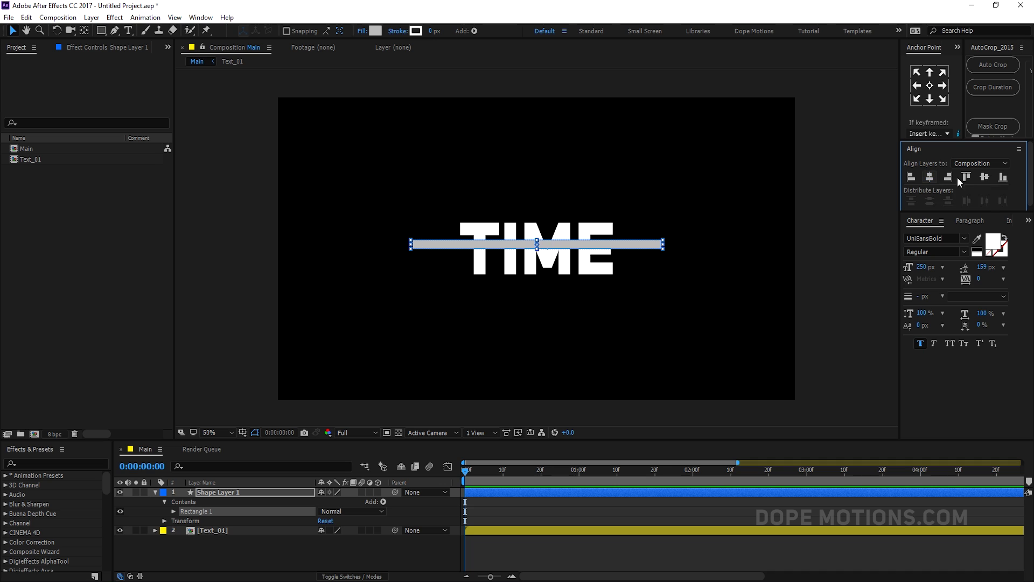
{"action": "left_click", "coordinate": [983, 178]}
Unlink the rectangle path's width and height, and set its width to 500 px
{"action": "left_click", "coordinate": [173, 511]}
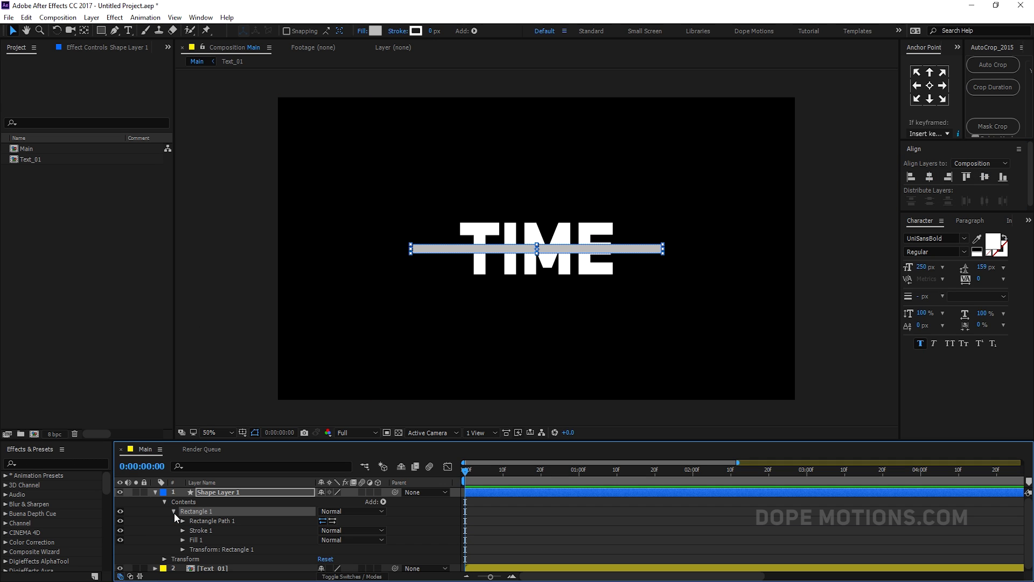
{"action": "left_click", "coordinate": [182, 521]}
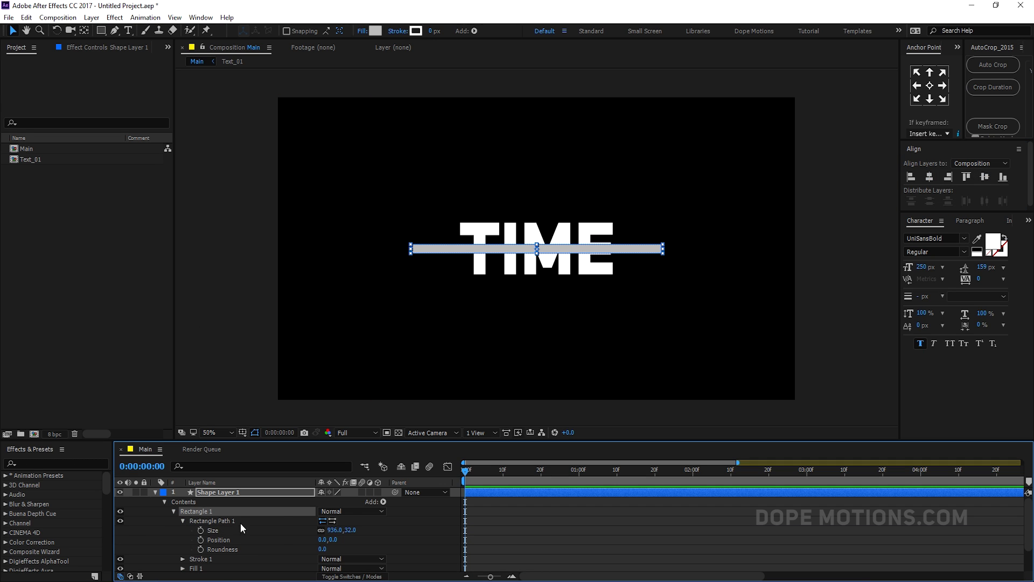
{"action": "left_click", "coordinate": [329, 530]}
{"action": "type", "text": "500"}
{"action": "left_click", "coordinate": [382, 522]}
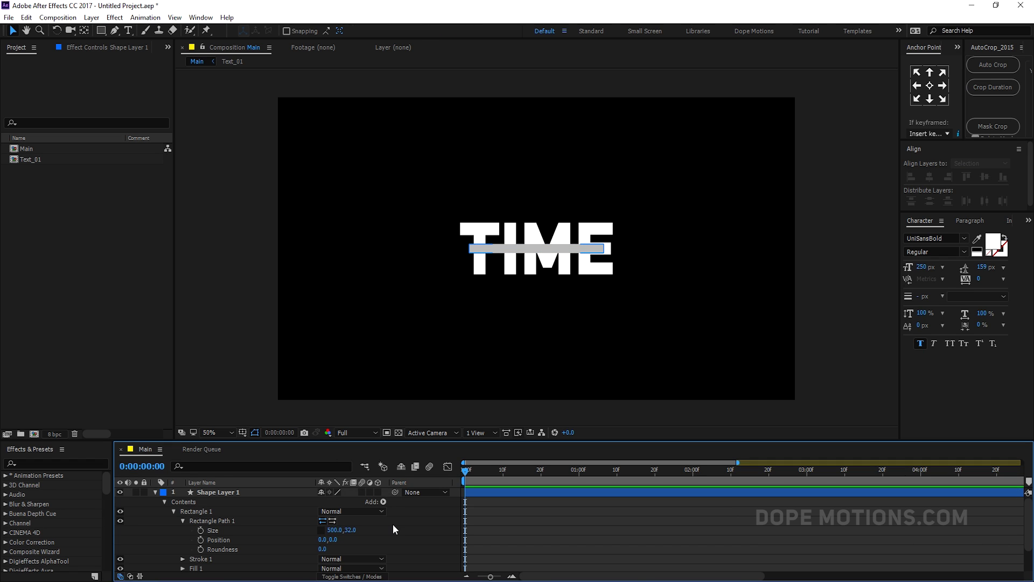
Set the rectangle path's size to 700 x 5 px to make a thin line
{"action": "left_click", "coordinate": [334, 530]}
{"action": "type", "text": "700"}
{"action": "key", "text": "Return"}
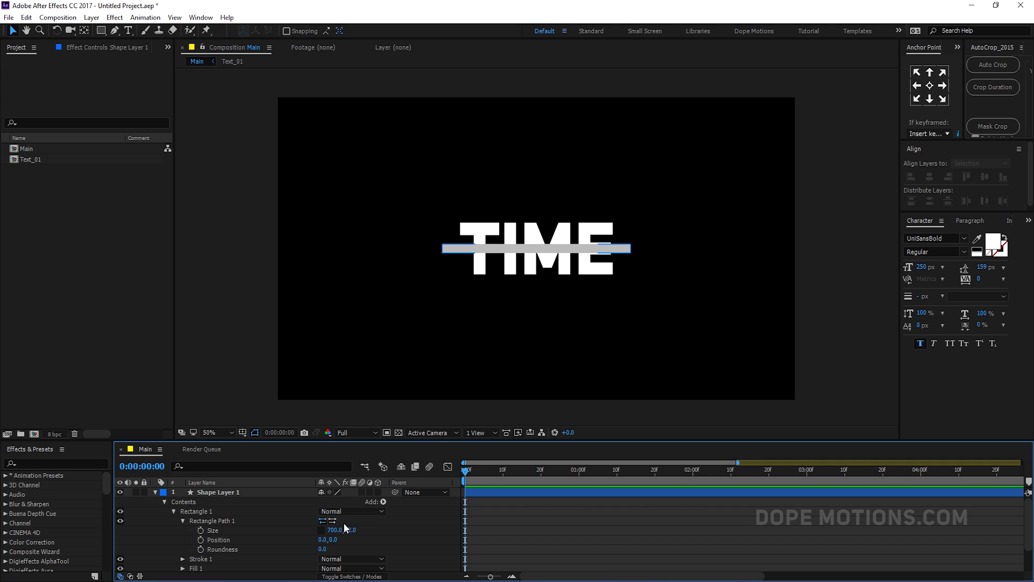
{"action": "left_click", "coordinate": [350, 531]}
{"action": "key", "text": "Return"}
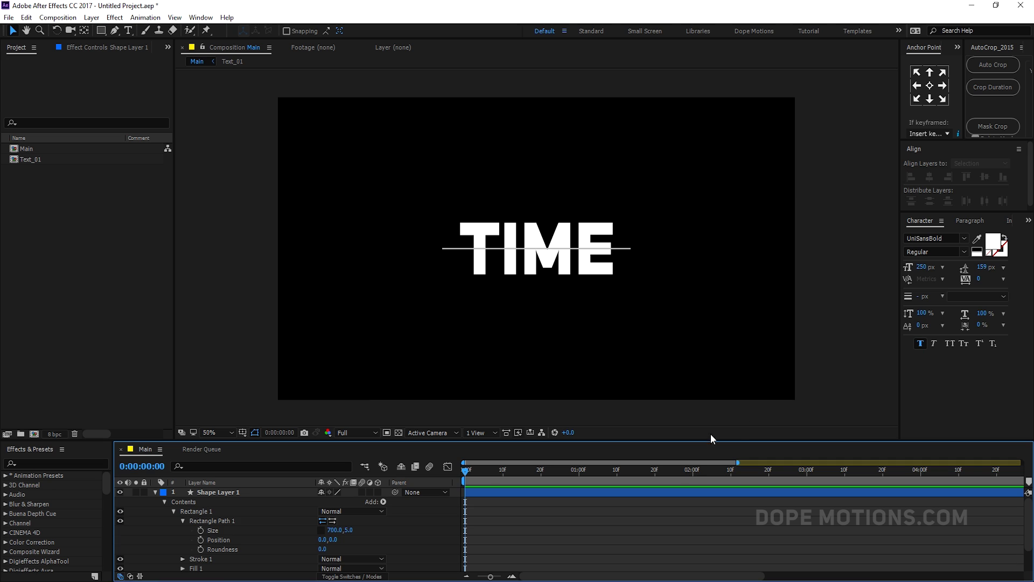
Try a height of 29 px for the rectangle path and undo the change
{"action": "left_click", "coordinate": [213, 531]}
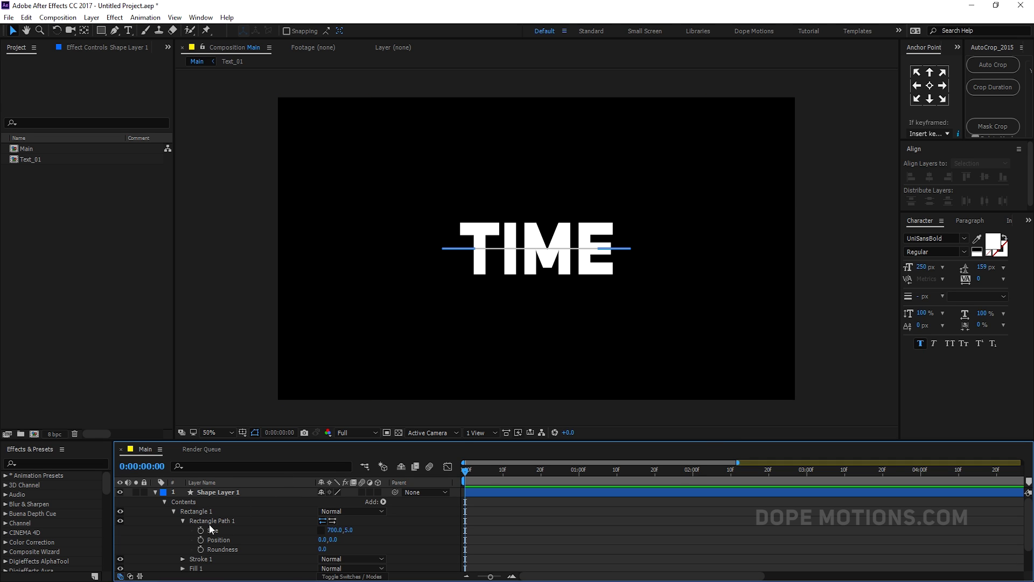
{"action": "left_click", "coordinate": [334, 530]}
{"action": "key", "text": "Tab"}
{"action": "type", "text": "29"}
{"action": "key", "text": "Return"}
{"action": "key", "text": "super+x"}
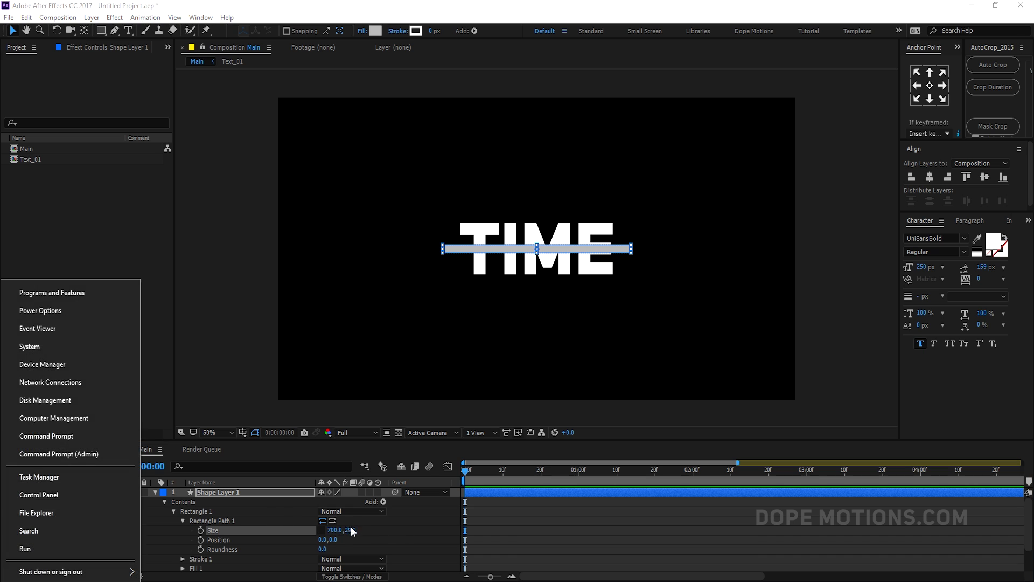
{"action": "left_click", "coordinate": [380, 526]}
{"action": "key", "text": "ctrl+z"}
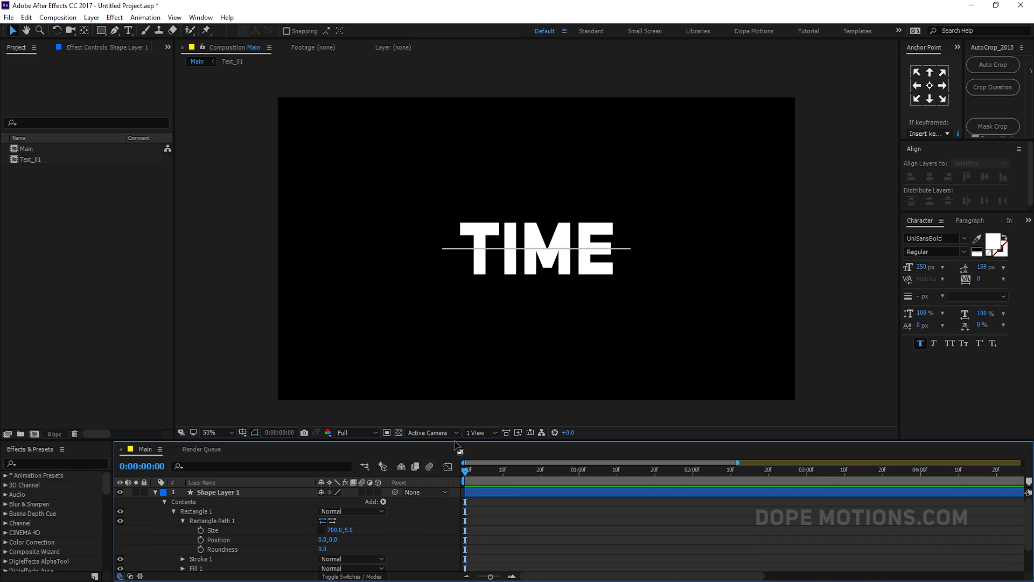
Rename the shape layer as Line_01
{"action": "left_click", "coordinate": [210, 491]}
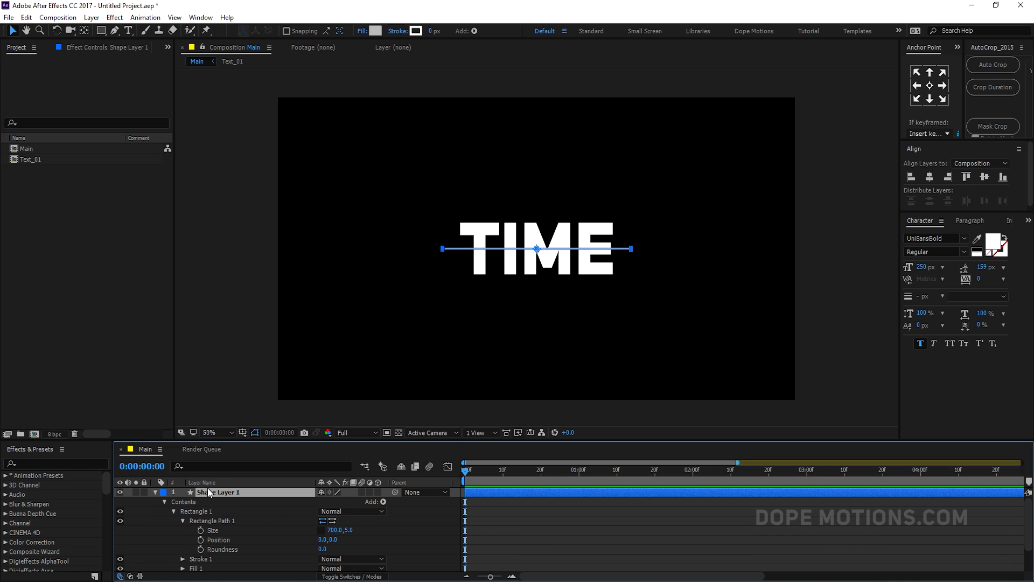
{"action": "key", "text": "Return"}
{"action": "type", "text": "Line_01"}
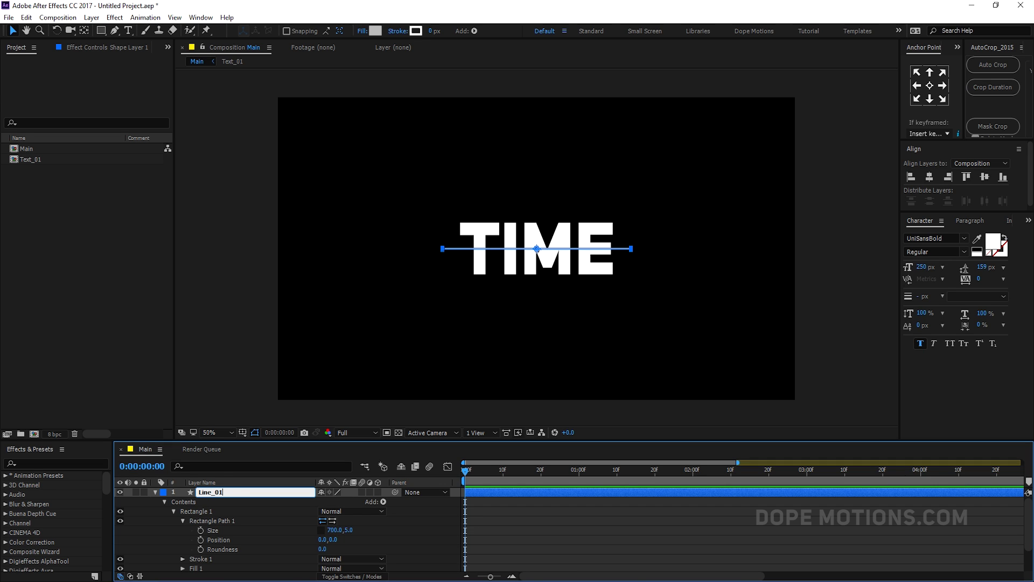
{"action": "key", "text": "Return"}
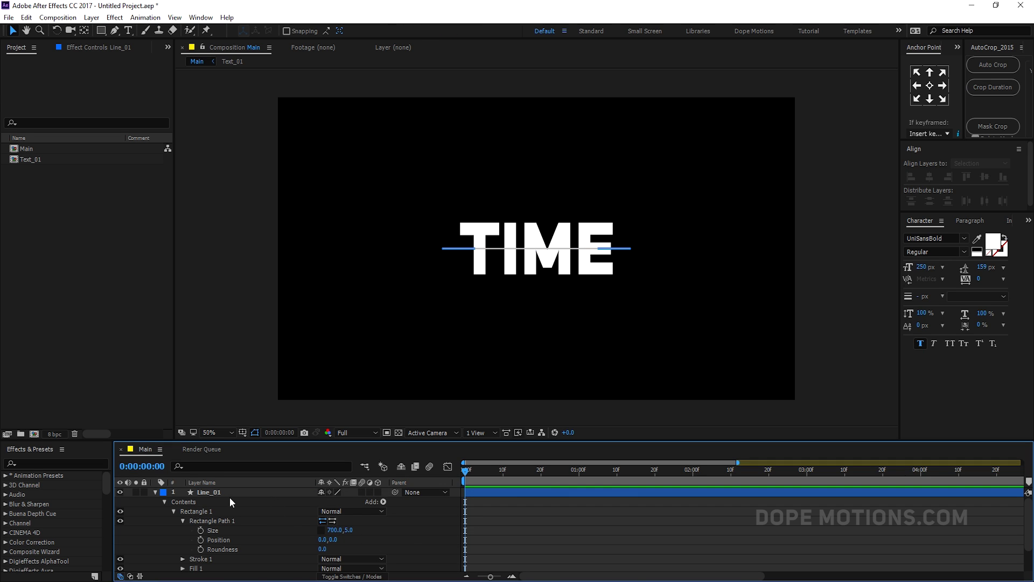
Unlink Line_01's scale dimensions and move its anchor point to the line's left end
{"action": "left_click", "coordinate": [228, 493]}
{"action": "key", "text": "s"}
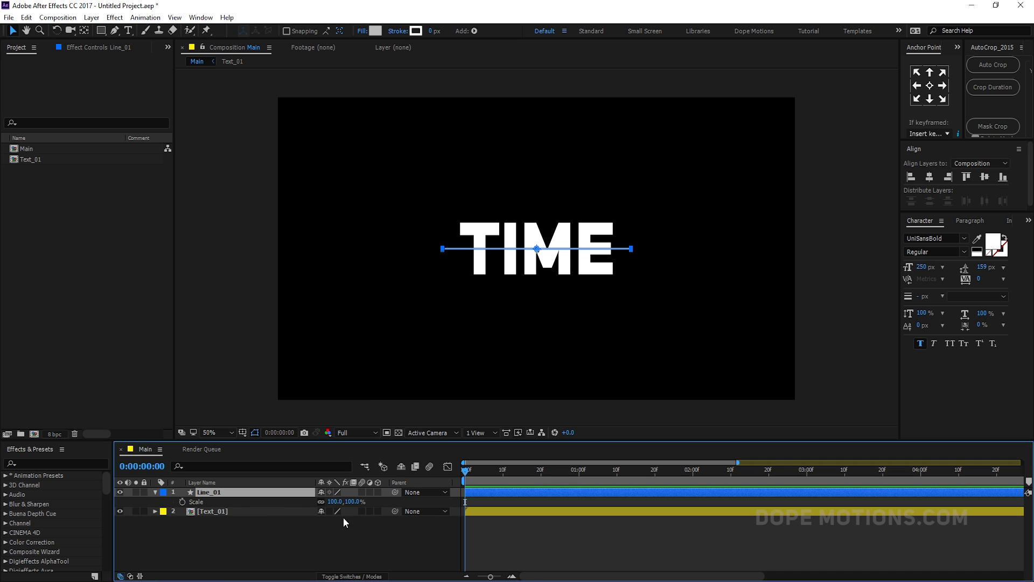
{"action": "left_click", "coordinate": [322, 502]}
{"action": "left_click", "coordinate": [917, 85]}
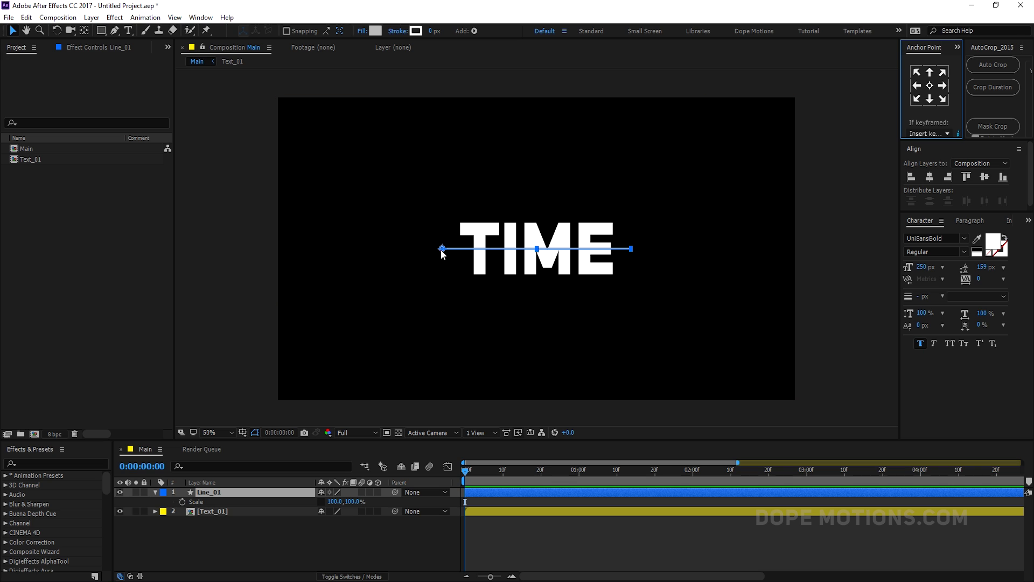
{"action": "left_click", "coordinate": [313, 538]}
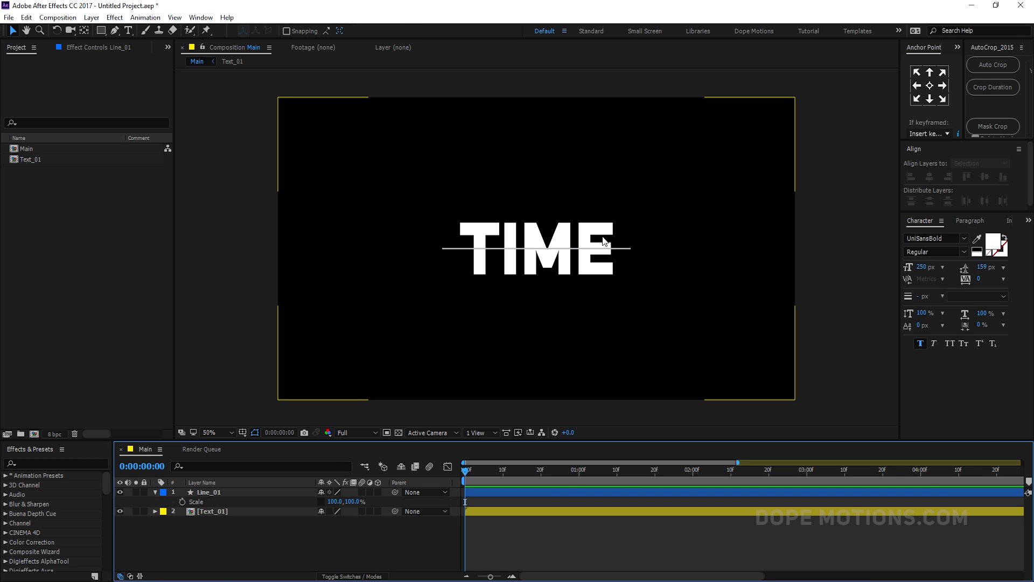
{"action": "left_click", "coordinate": [453, 249]}
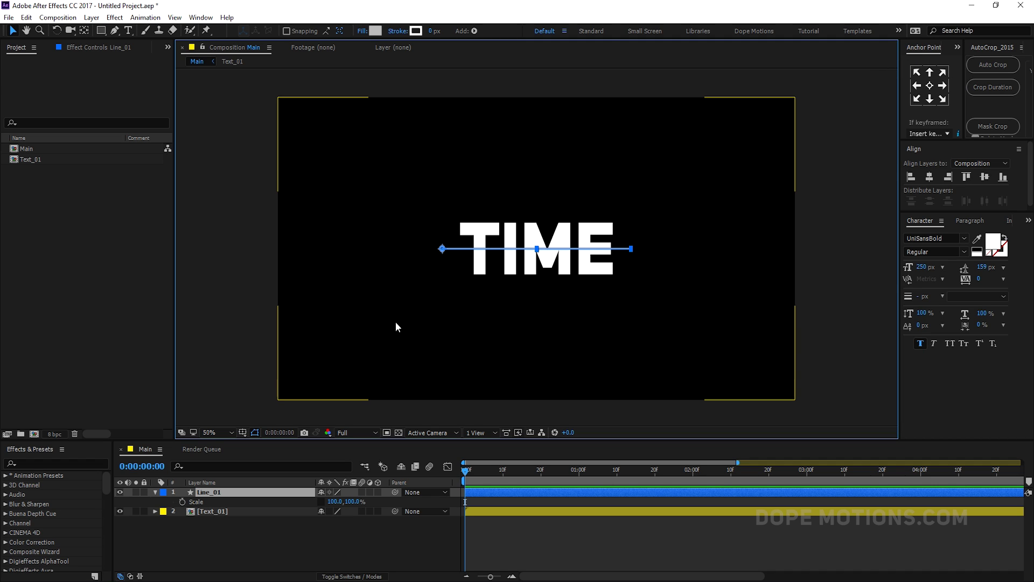
{"action": "left_click", "coordinate": [240, 568]}
{"action": "left_click_drag", "start_coordinate": [290, 502], "coordinate": [347, 513]}
Keyframe Line_01's horizontal scale from 0% at the composition start to 100% at 1 second, and preview it
{"action": "left_click", "coordinate": [577, 480]}
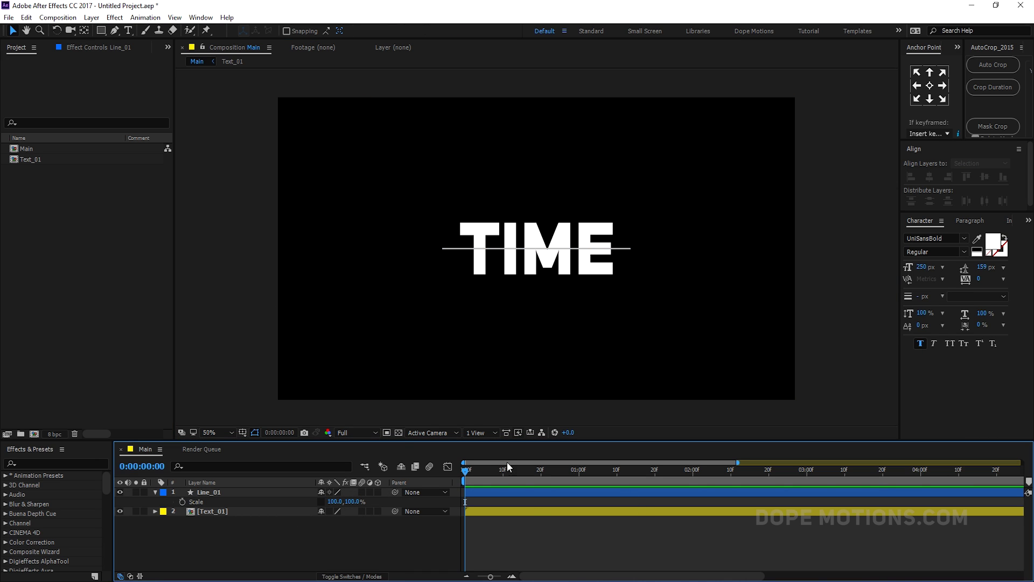
{"action": "left_click_drag", "start_coordinate": [492, 474], "coordinate": [404, 473]}
{"action": "left_click", "coordinate": [182, 501]}
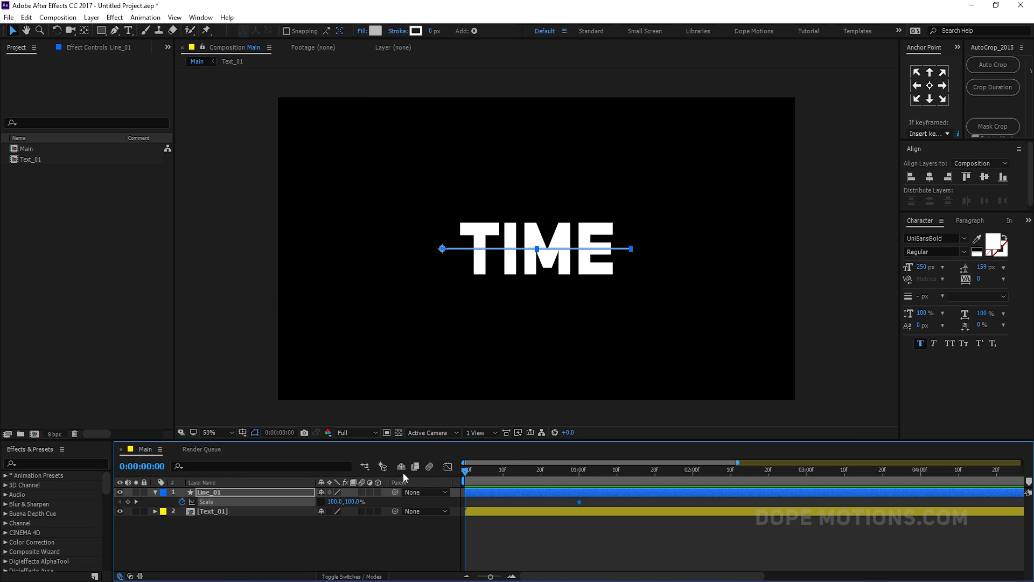
{"action": "left_click", "coordinate": [335, 502]}
{"action": "type", "text": "0"}
{"action": "key", "text": "Return"}
{"action": "left_click_drag", "start_coordinate": [465, 469], "coordinate": [617, 499]}
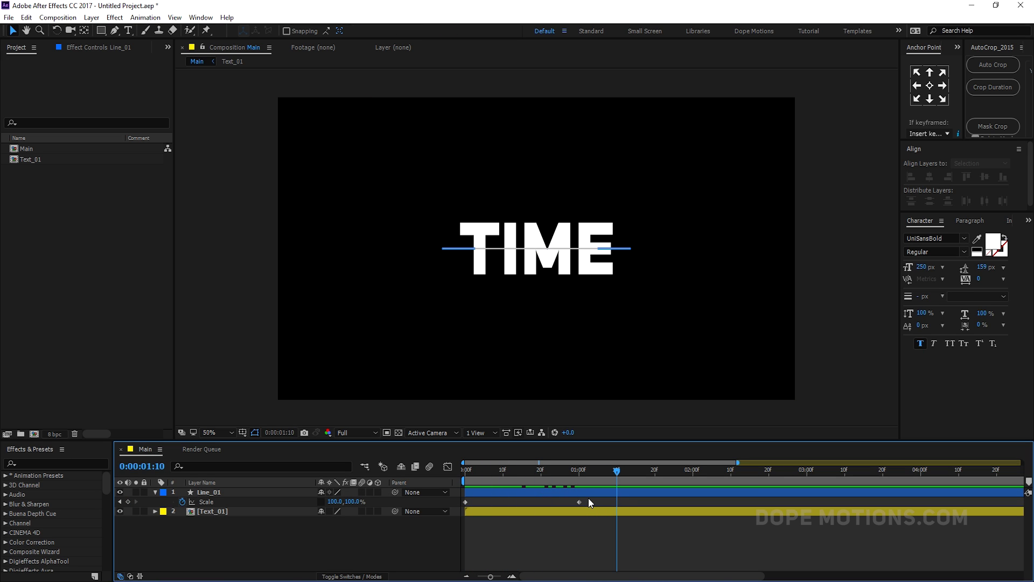
Split Line_01 at 1 second and remove the scale keyframes from the second part
{"action": "left_click_drag", "start_coordinate": [573, 472], "coordinate": [579, 474]}
{"action": "left_click", "coordinate": [563, 493]}
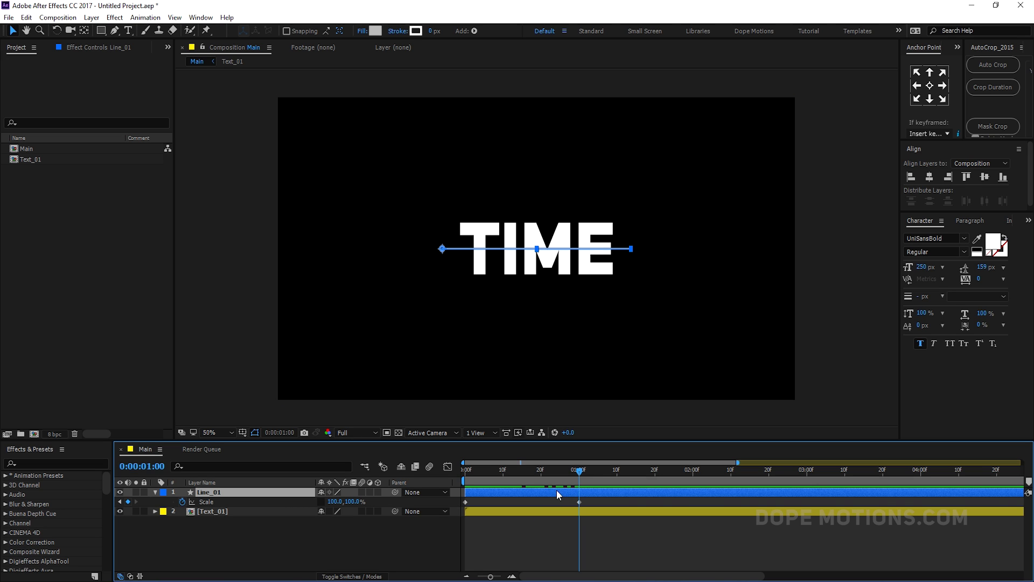
{"action": "key", "text": "ctrl+shift+d"}
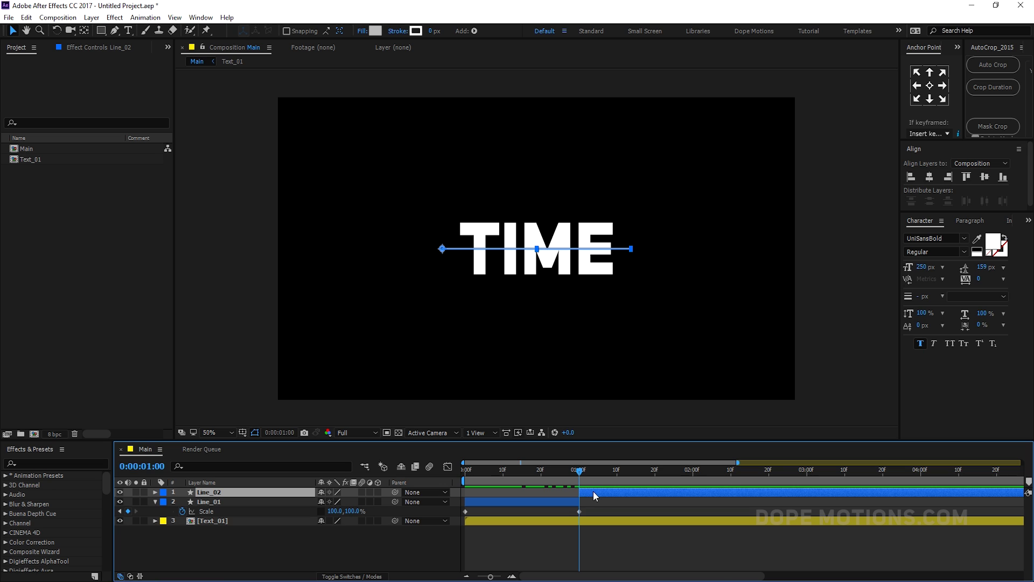
{"action": "key", "text": "u"}
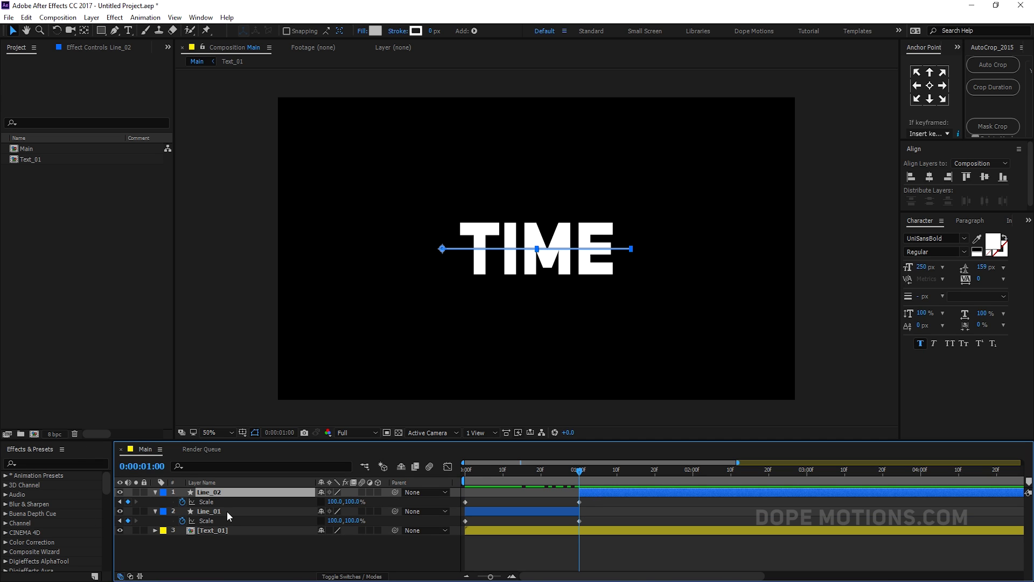
{"action": "left_click", "coordinate": [182, 501]}
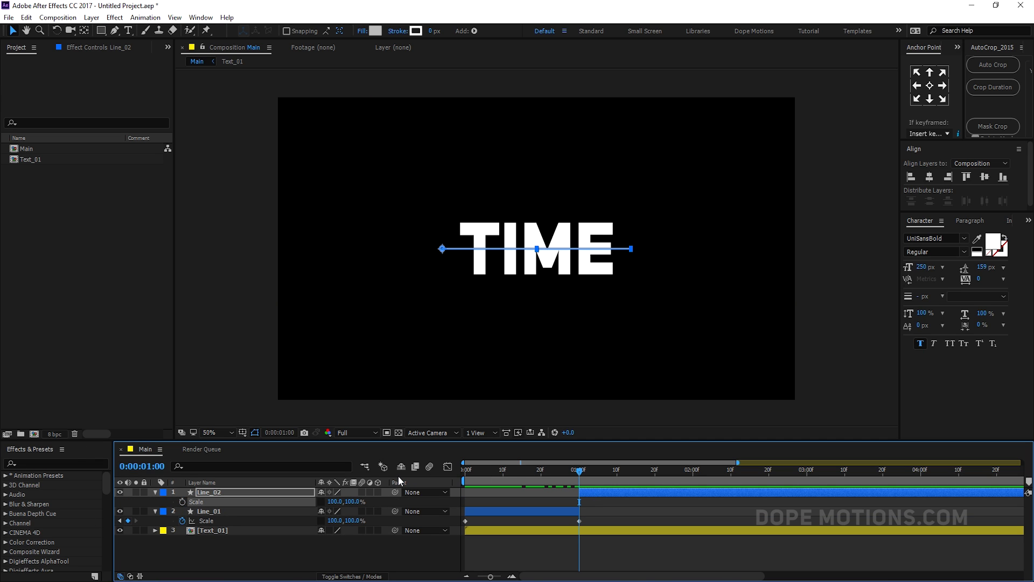
Move Line_02's anchor point to its right end and add position, scale and rotation keyframes at 1 second
{"action": "left_click", "coordinate": [590, 492]}
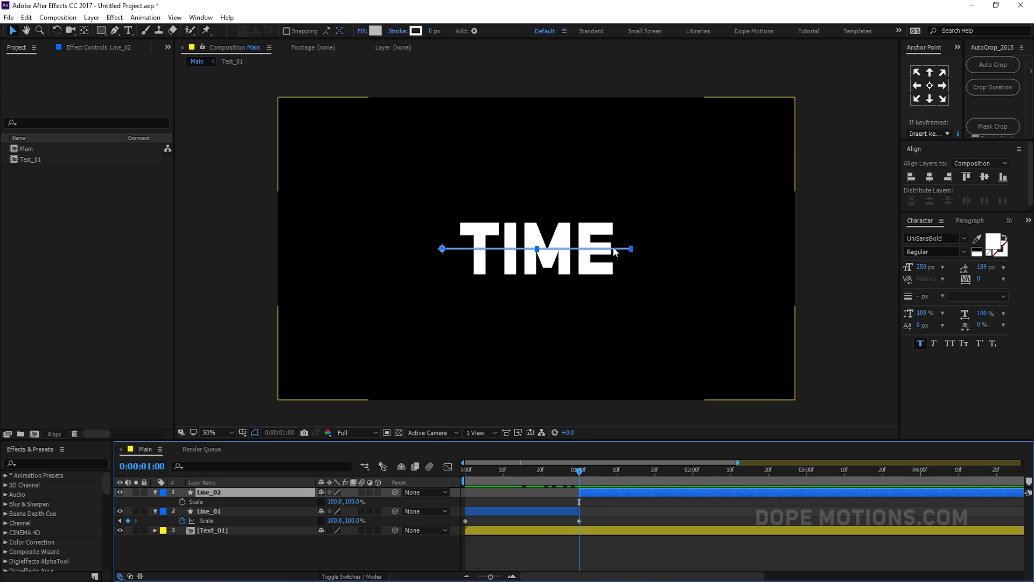
{"action": "left_click", "coordinate": [944, 86]}
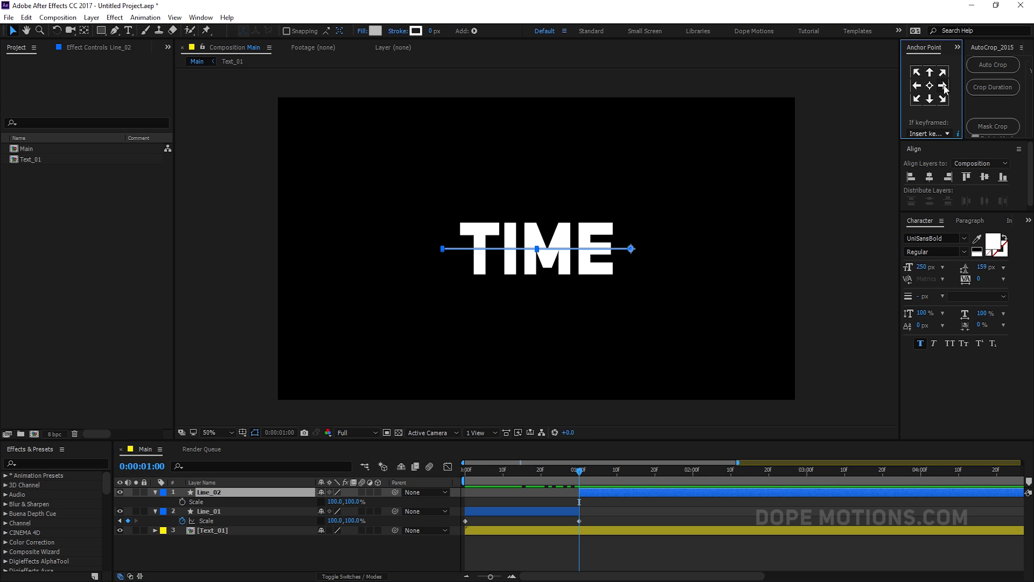
{"action": "left_click", "coordinate": [586, 494]}
{"action": "key", "text": "r"}
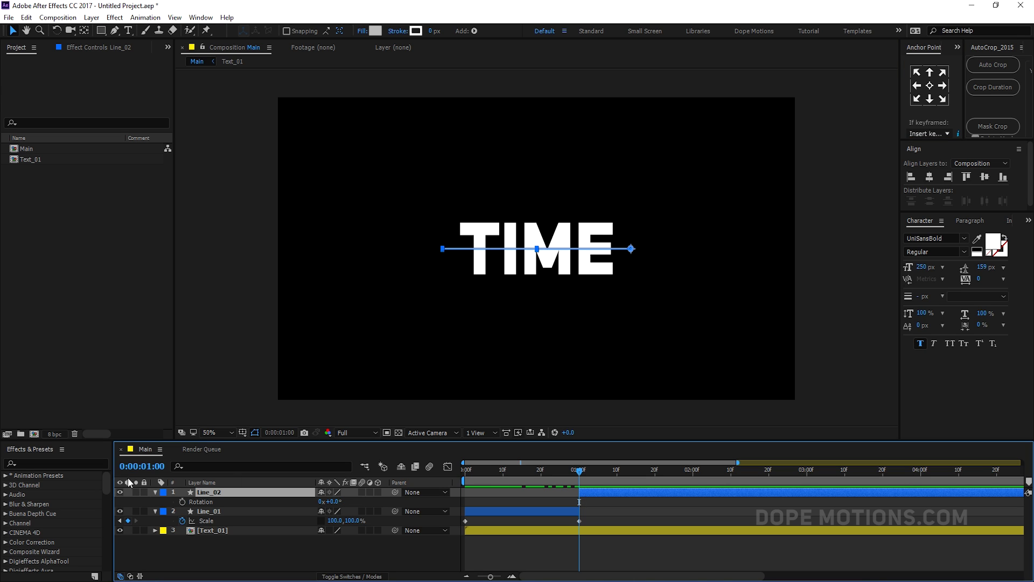
{"action": "key", "text": "s"}
{"action": "left_click", "coordinate": [183, 502]}
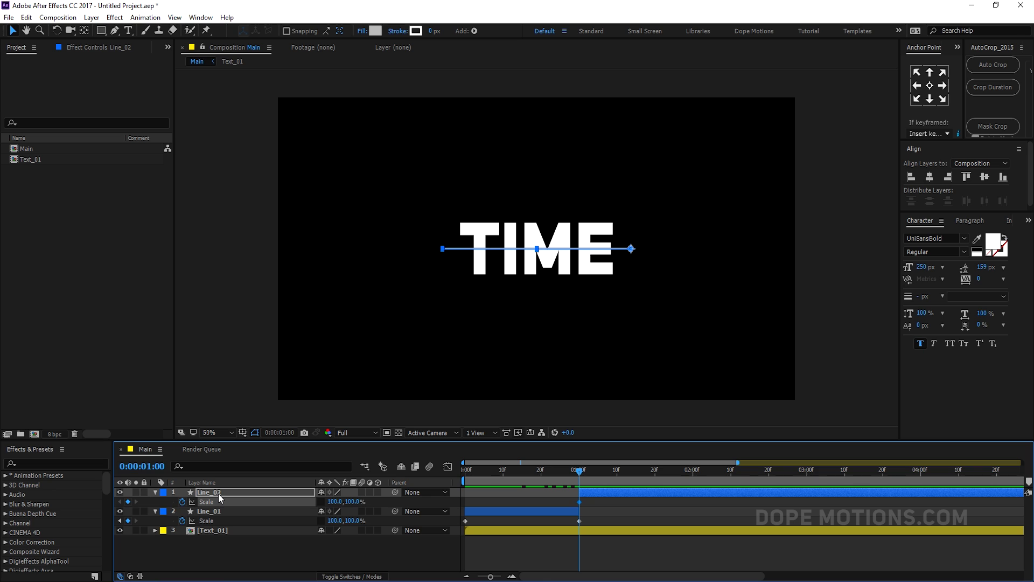
{"action": "key", "text": "alt+shift+p"}
{"action": "left_click", "coordinate": [215, 489]}
{"action": "key", "text": "p"}
{"action": "key", "text": "u"}
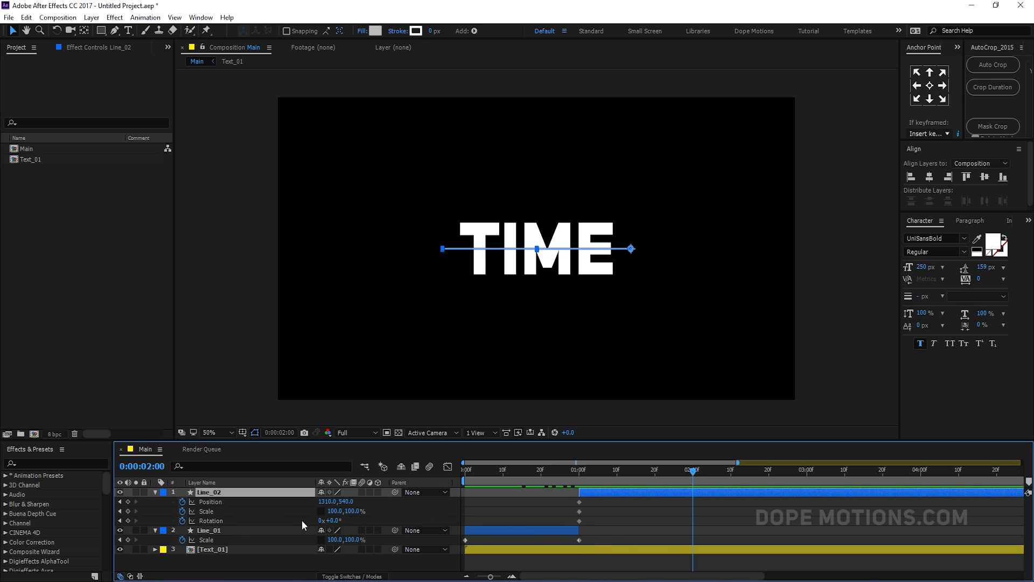
At 2 seconds, set Line_02's rotation to 90° and horizontal scale to 20%, and remove its position keyframe
{"action": "left_click_drag", "start_coordinate": [334, 522], "coordinate": [384, 523]}
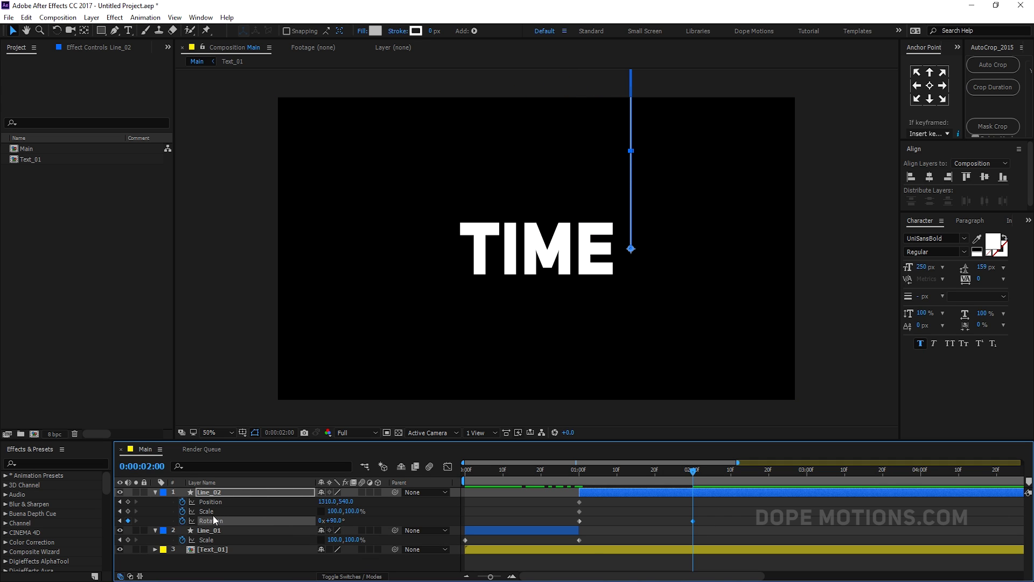
{"action": "left_click_drag", "start_coordinate": [334, 516], "coordinate": [298, 520]}
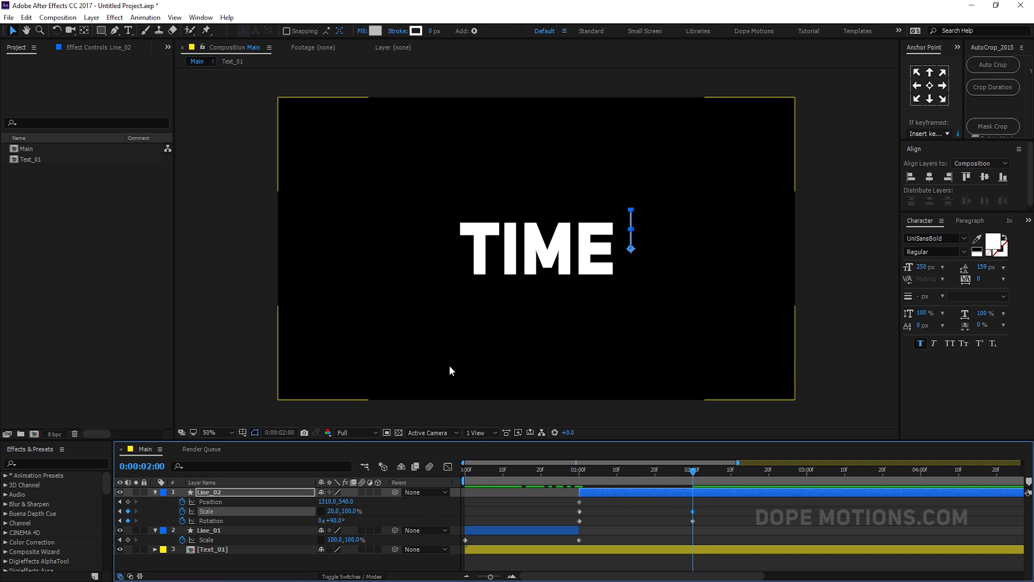
{"action": "left_click", "coordinate": [183, 502]}
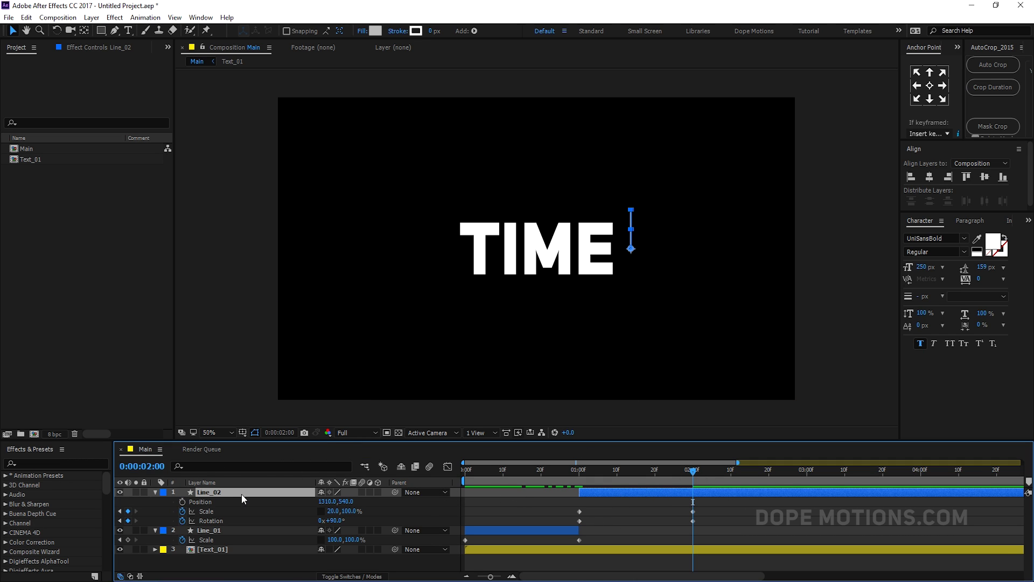
{"action": "key", "text": "u"}
{"action": "key", "text": "u"}
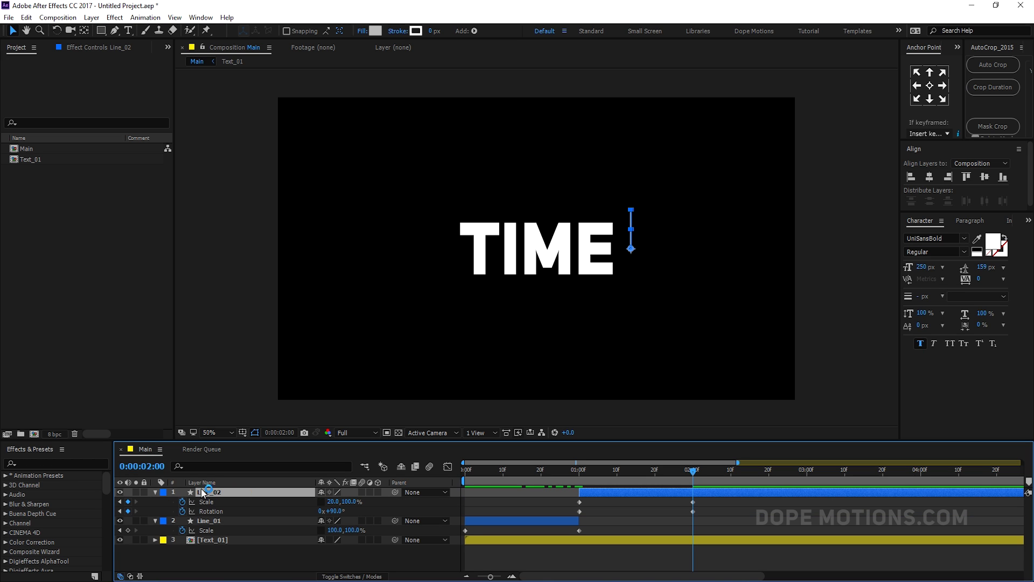
Move Line_01's ending scale keyframe to 0:00:00:20 and preview both line animations
{"action": "left_click", "coordinate": [581, 471]}
{"action": "mouse_move", "coordinate": [580, 472]}
{"action": "left_mouse_down"}
{"action": "mouse_move", "coordinate": [629, 479]}
{"action": "mouse_move", "coordinate": [589, 480]}
{"action": "left_mouse_up"}
{"action": "left_click", "coordinate": [634, 532]}
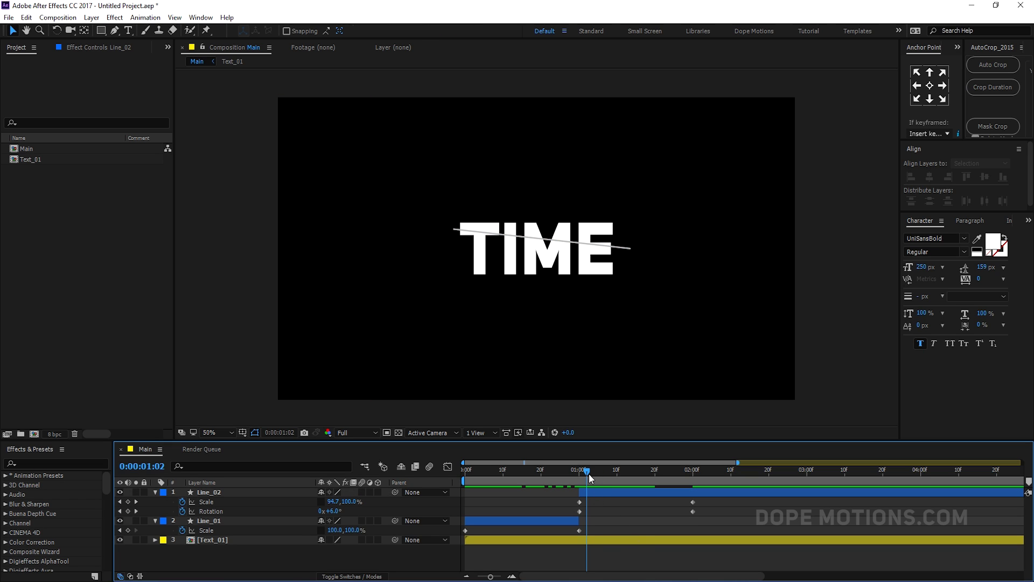
{"action": "left_click_drag", "start_coordinate": [590, 470], "coordinate": [544, 494]}
{"action": "left_click_drag", "start_coordinate": [579, 531], "coordinate": [541, 533]}
{"action": "left_click_drag", "start_coordinate": [539, 478], "coordinate": [703, 494]}
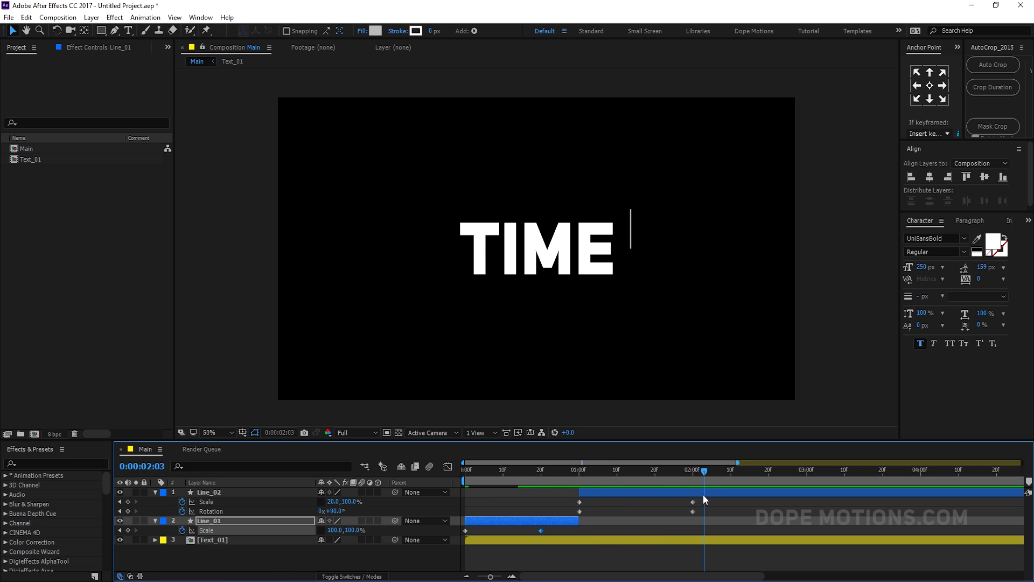
Duplicate the Line_02 layer with the current time at 1 second
{"action": "left_click_drag", "start_coordinate": [591, 473], "coordinate": [579, 477]}
{"action": "left_click", "coordinate": [597, 492]}
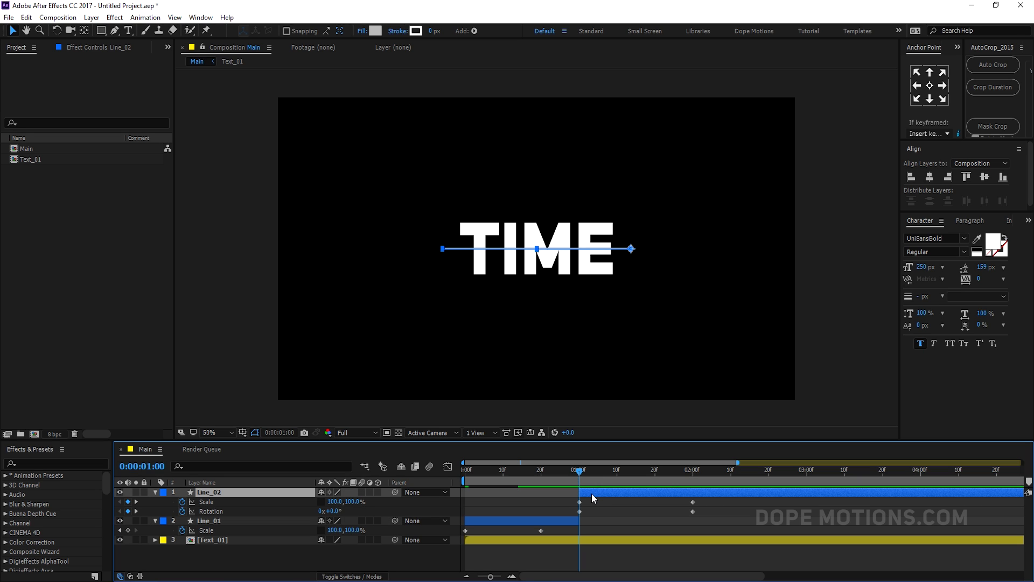
{"action": "key", "text": "ctrl+d"}
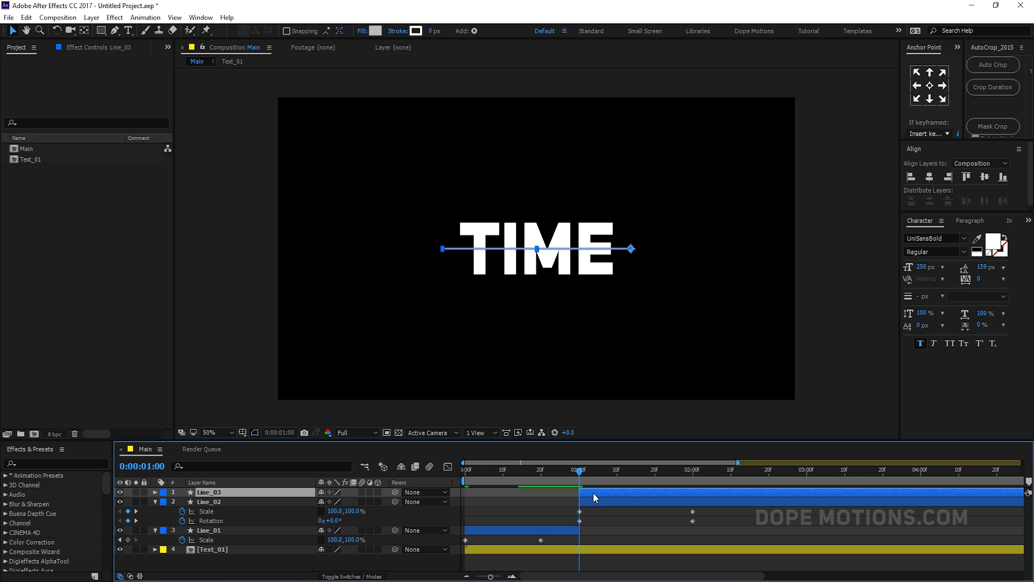
Reset the scale and rotation animation of Line_03, leaving only new keyframes at 1 second
{"action": "key", "text": "u"}
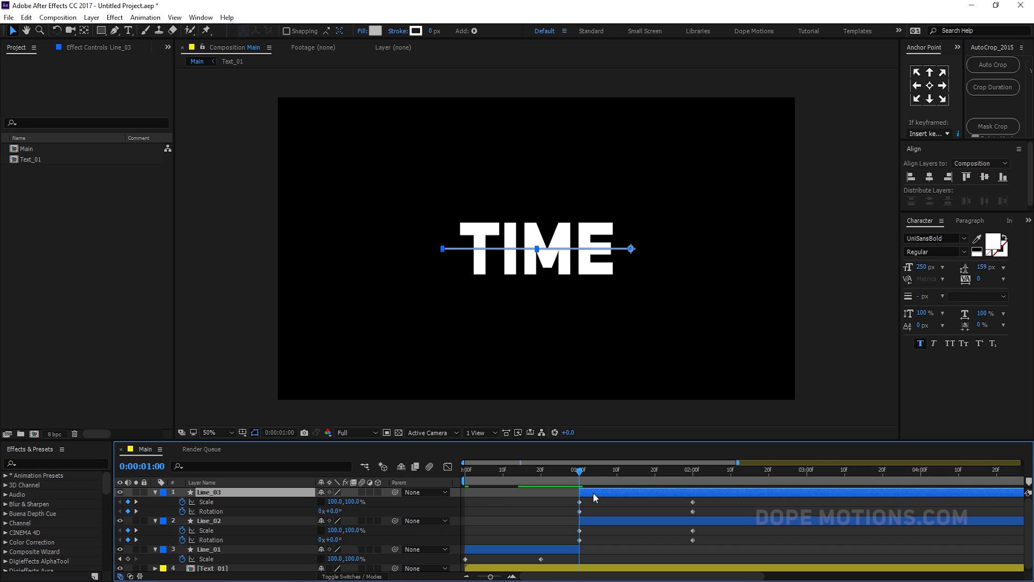
{"action": "left_click", "coordinate": [182, 511]}
{"action": "left_click", "coordinate": [182, 511]}
{"action": "left_click", "coordinate": [182, 501]}
{"action": "left_click", "coordinate": [182, 501]}
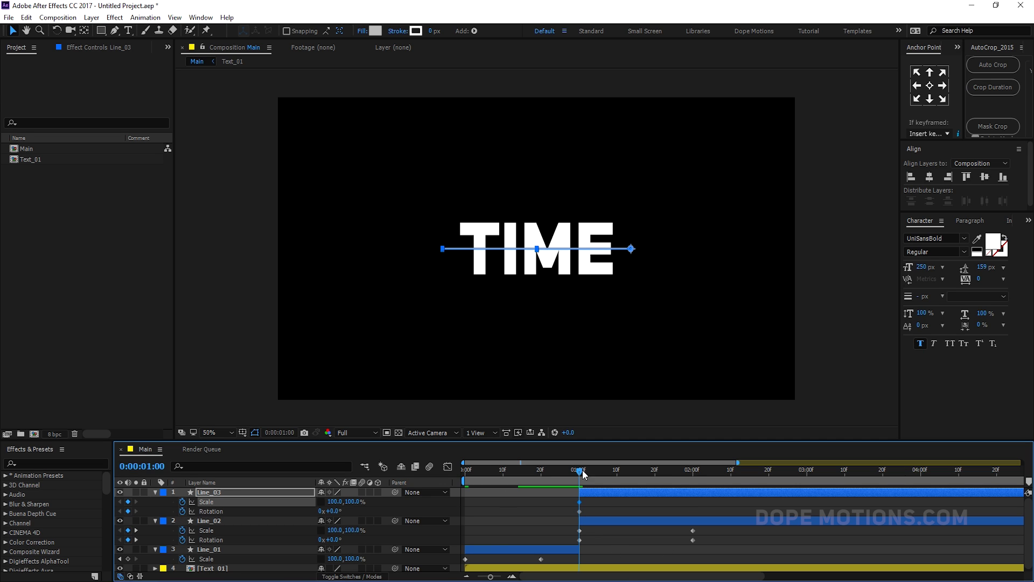
At 2 seconds, set Line_03's horizontal scale to 20% and rotation to -90°, and preview the motion
{"action": "left_click_drag", "start_coordinate": [620, 473], "coordinate": [696, 480]}
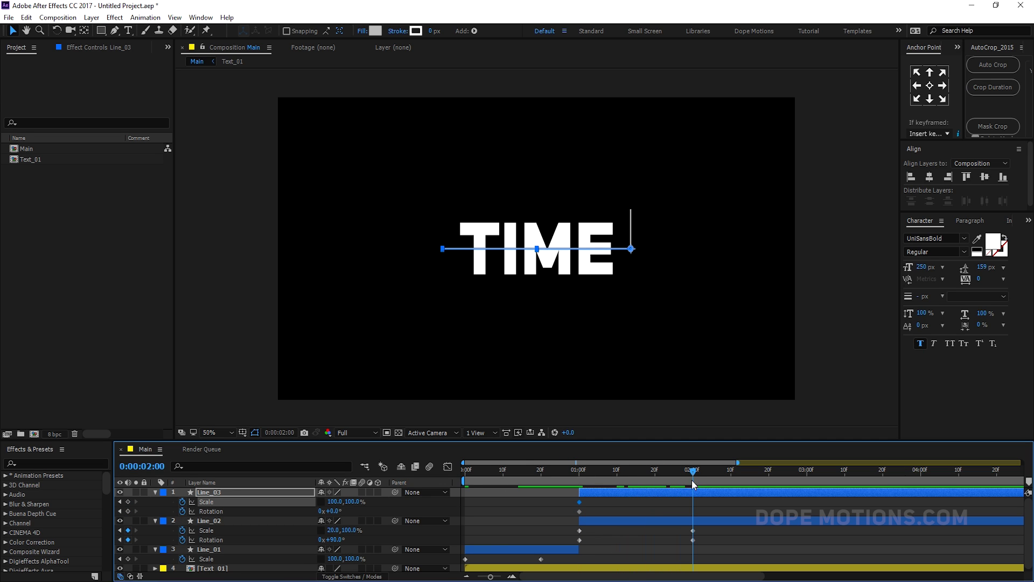
{"action": "left_click", "coordinate": [335, 501]}
{"action": "type", "text": "20"}
{"action": "left_click", "coordinate": [396, 502]}
{"action": "left_click", "coordinate": [335, 511]}
{"action": "left_click", "coordinate": [411, 509]}
{"action": "left_click_drag", "start_coordinate": [600, 473], "coordinate": [659, 492]}
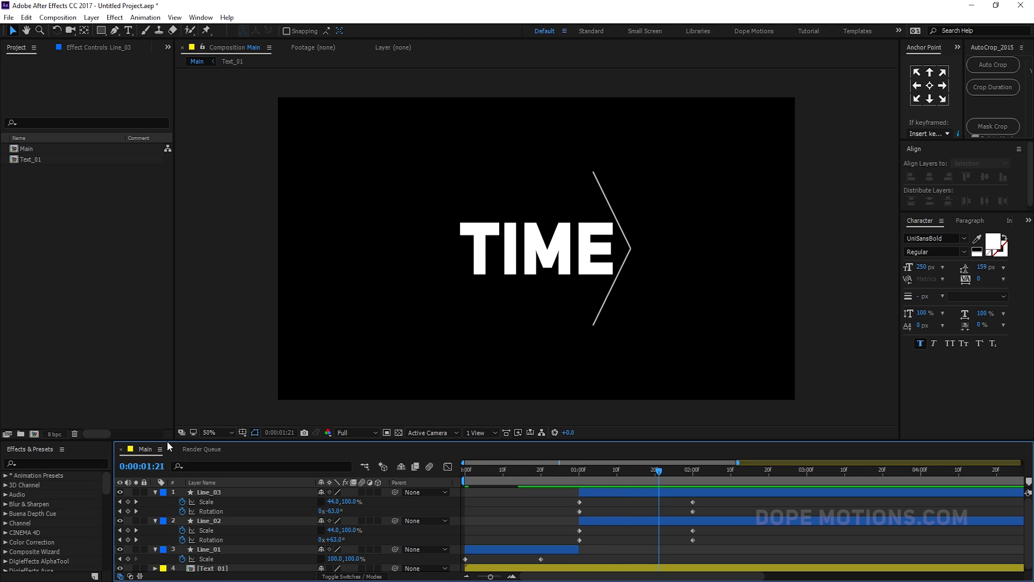
Enlarge the timeline area and apply Easy Ease to all keyframes of Line_01, Line_02 and Line_03
{"action": "left_click_drag", "start_coordinate": [167, 439], "coordinate": [171, 408]}
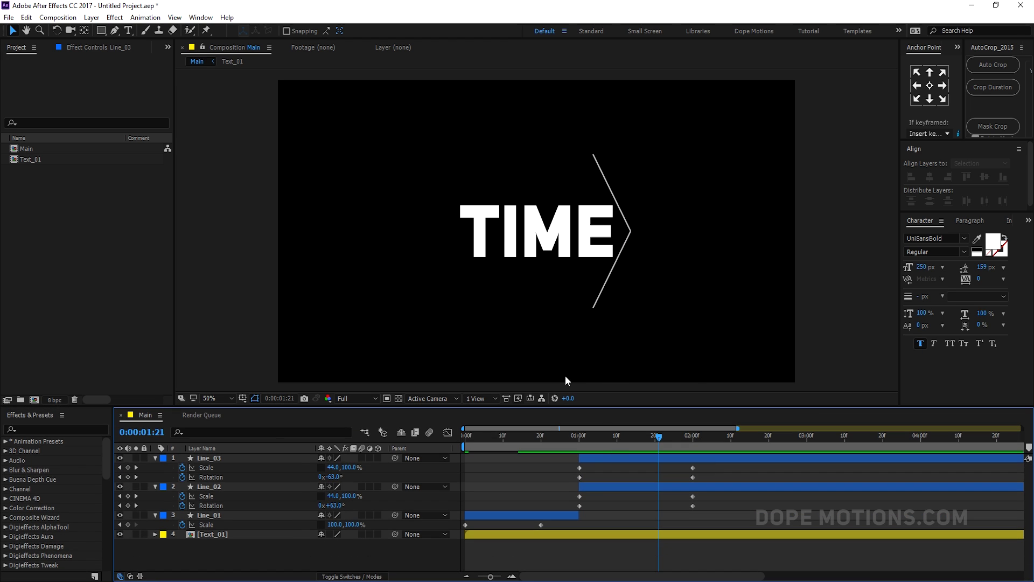
{"action": "left_click_drag", "start_coordinate": [722, 467], "coordinate": [442, 528]}
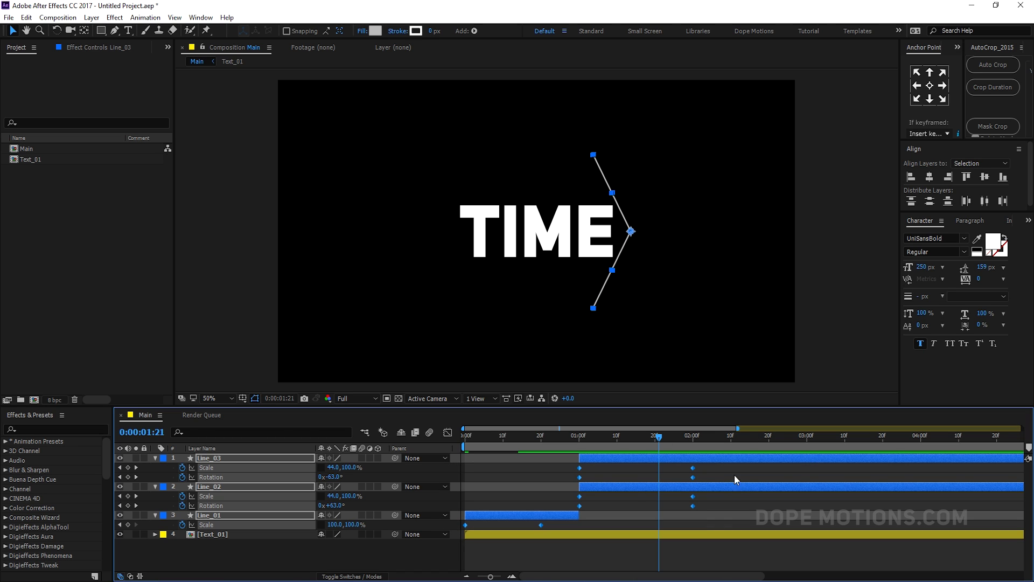
{"action": "key", "text": "F9"}
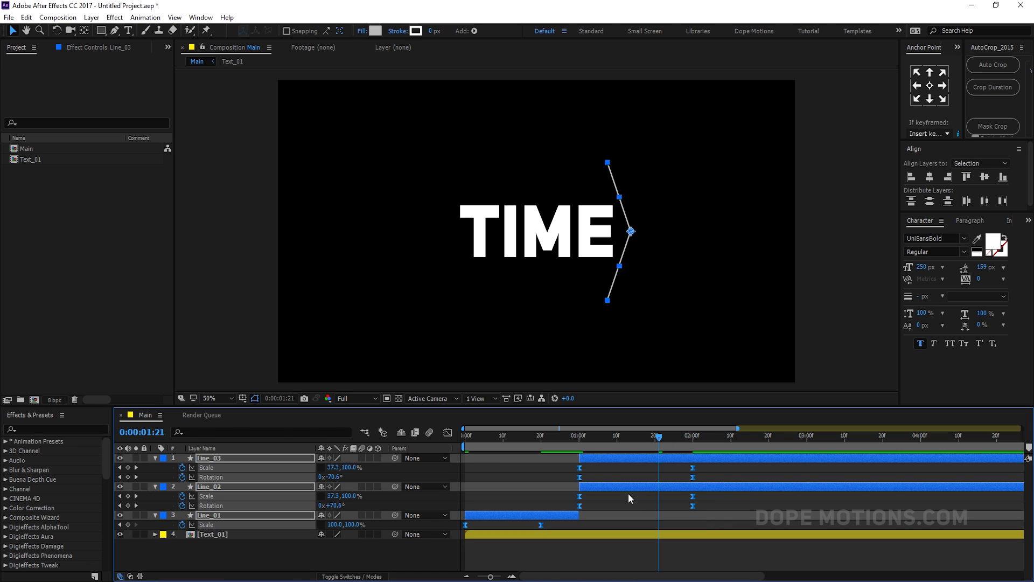
Reshape the speed graphs of all three lines so their motion peaks early and slows gradually into the end keyframes
{"action": "left_click", "coordinate": [446, 433]}
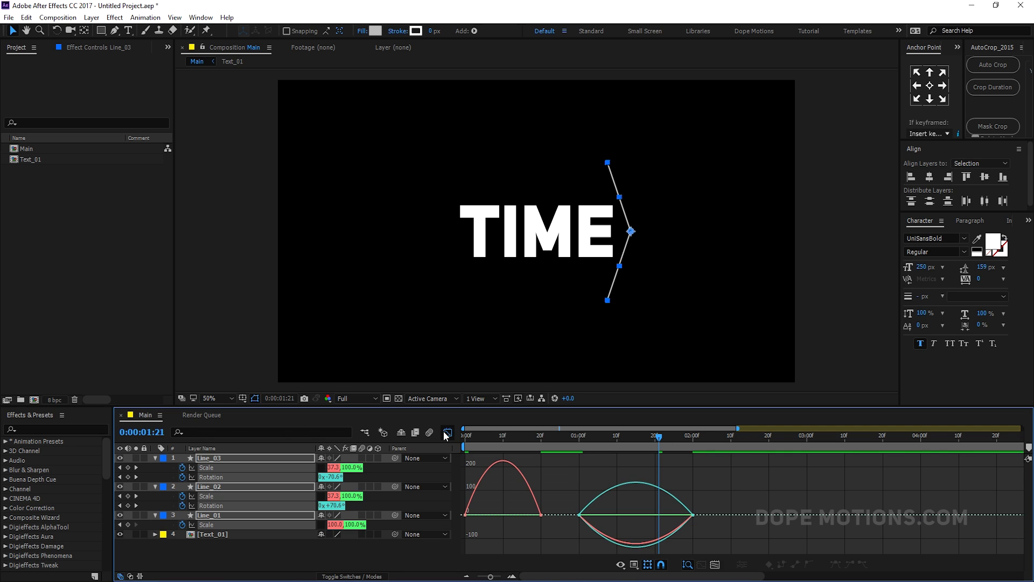
{"action": "right_click", "coordinate": [555, 476]}
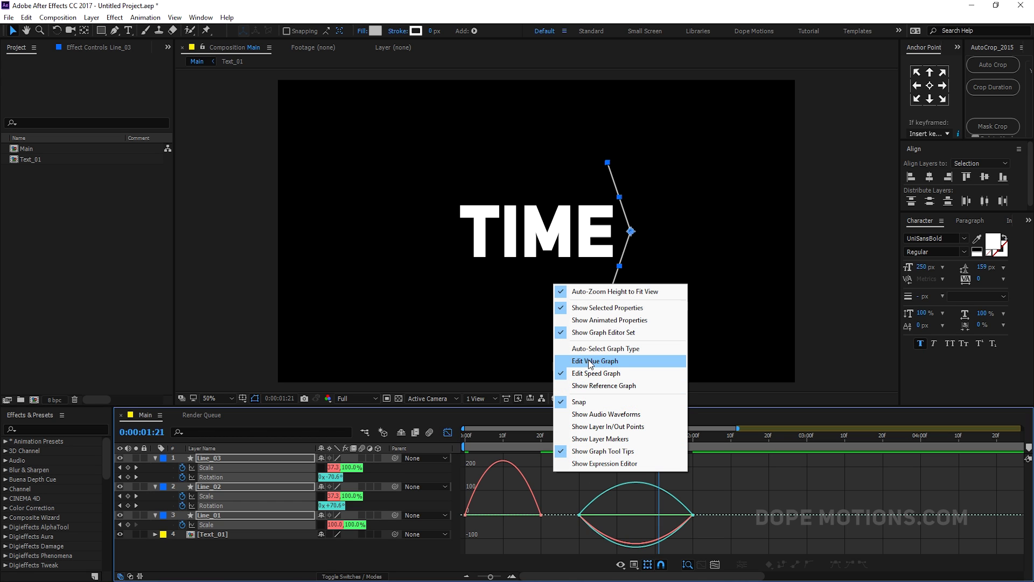
{"action": "left_click", "coordinate": [558, 545]}
{"action": "left_click_drag", "start_coordinate": [563, 504], "coordinate": [491, 519]}
{"action": "left_click", "coordinate": [465, 443]}
{"action": "left_click_drag", "start_coordinate": [464, 443], "coordinate": [651, 452]}
{"action": "left_click_drag", "start_coordinate": [694, 532], "coordinate": [640, 536]}
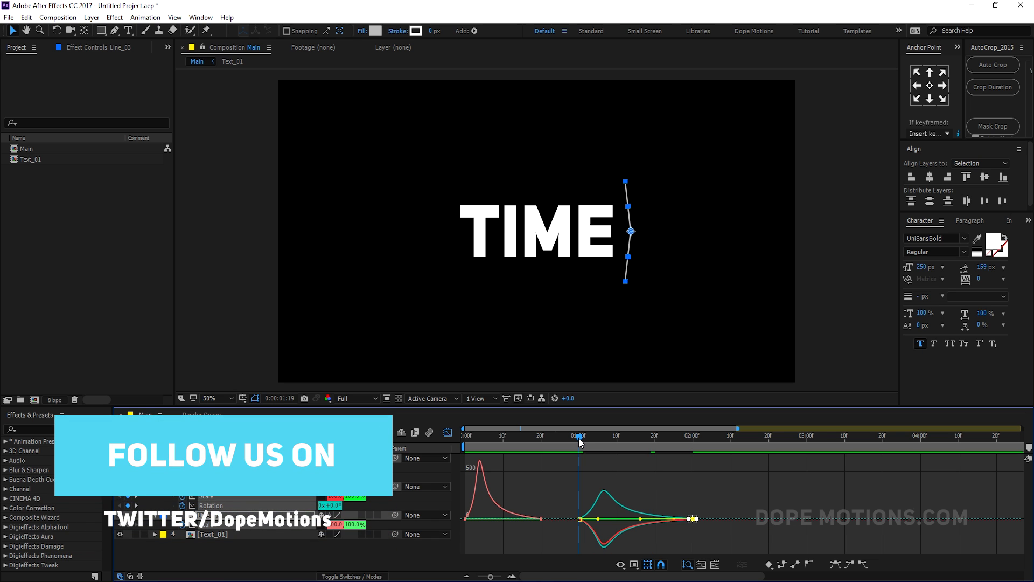
Extend the outgoing ease of Line_02's and Line_03's keyframes at 1 second and preview the animation
{"action": "left_click", "coordinate": [579, 438]}
{"action": "left_click_drag", "start_coordinate": [566, 504], "coordinate": [605, 554]}
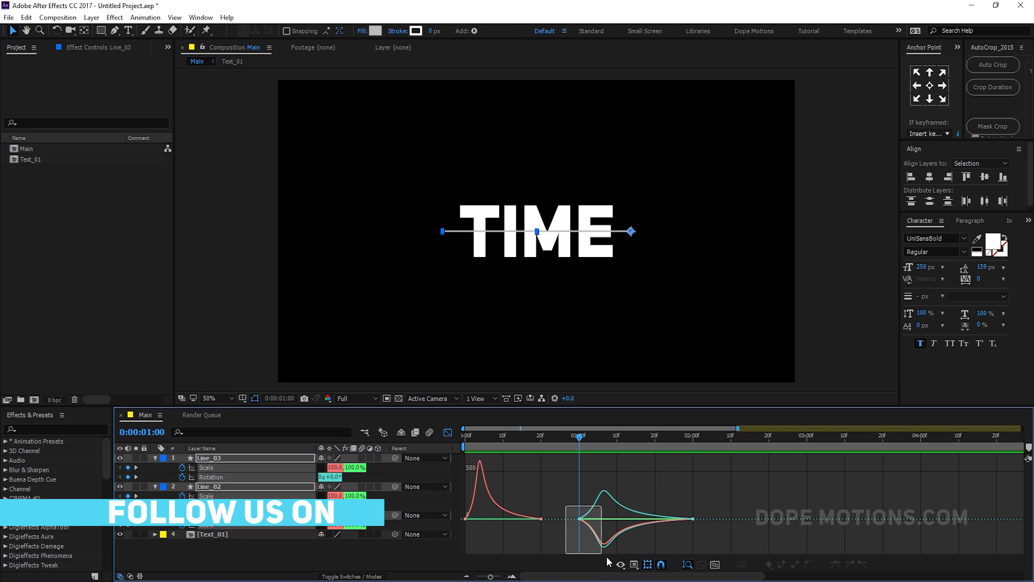
{"action": "left_click_drag", "start_coordinate": [603, 518], "coordinate": [615, 516]}
{"action": "key", "text": "space"}
{"action": "left_click", "coordinate": [566, 438]}
{"action": "left_click_drag", "start_coordinate": [566, 440], "coordinate": [704, 439]}
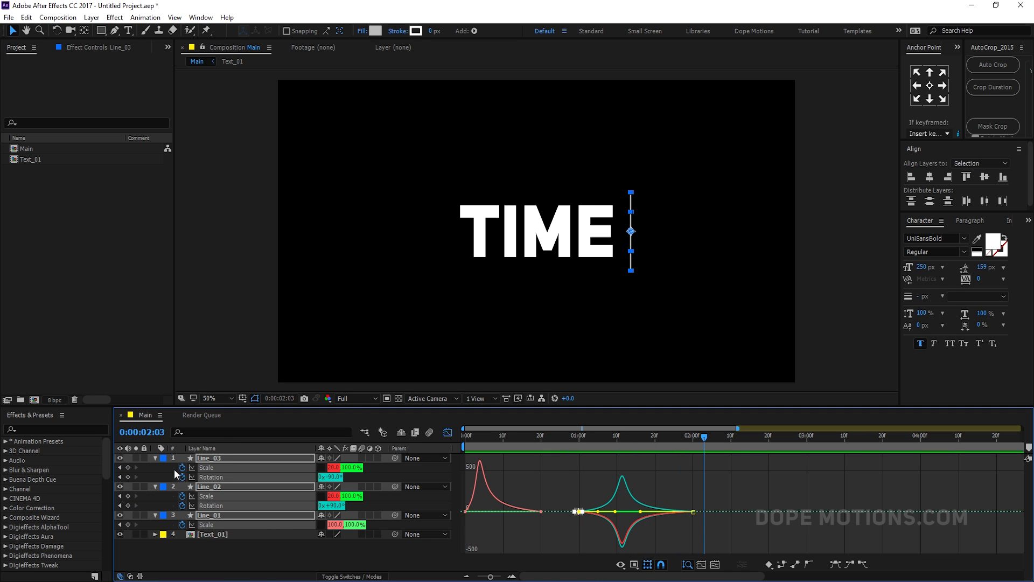
Collapse the line properties, close the graph editor and trim the ends of Line_02 and Line_03 at 2 seconds
{"action": "key", "text": "u"}
{"action": "key", "text": "F2"}
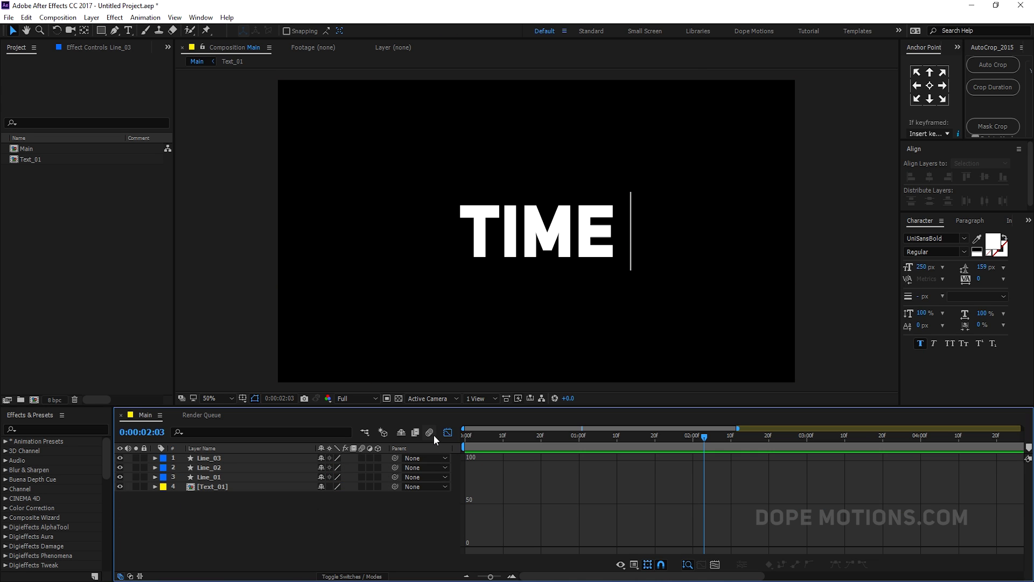
{"action": "key", "text": "shift+F3"}
{"action": "left_click_drag", "start_coordinate": [636, 439], "coordinate": [693, 441]}
{"action": "left_click", "coordinate": [647, 461]}
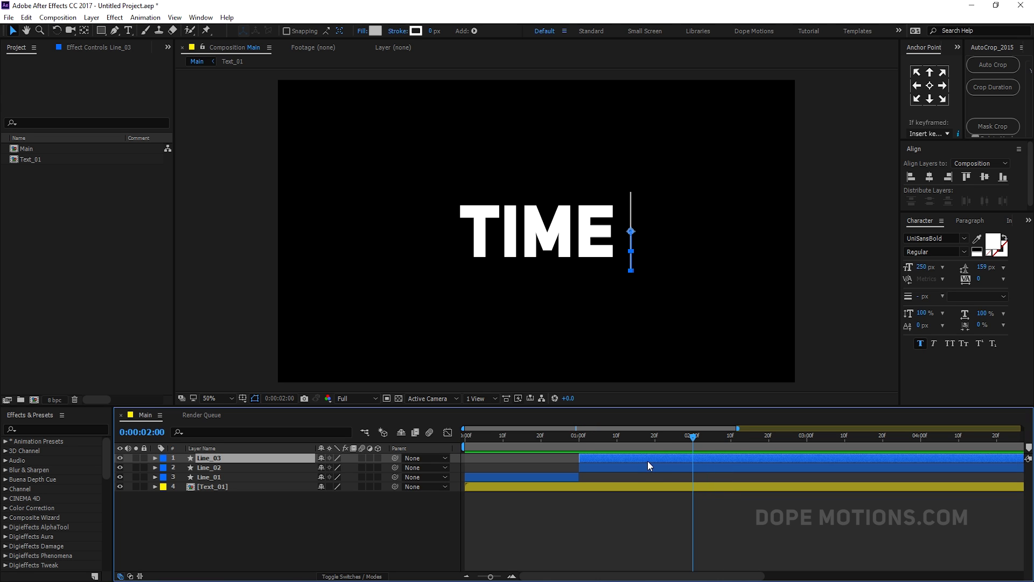
{"action": "left_click", "coordinate": [649, 468], "text": "shift"}
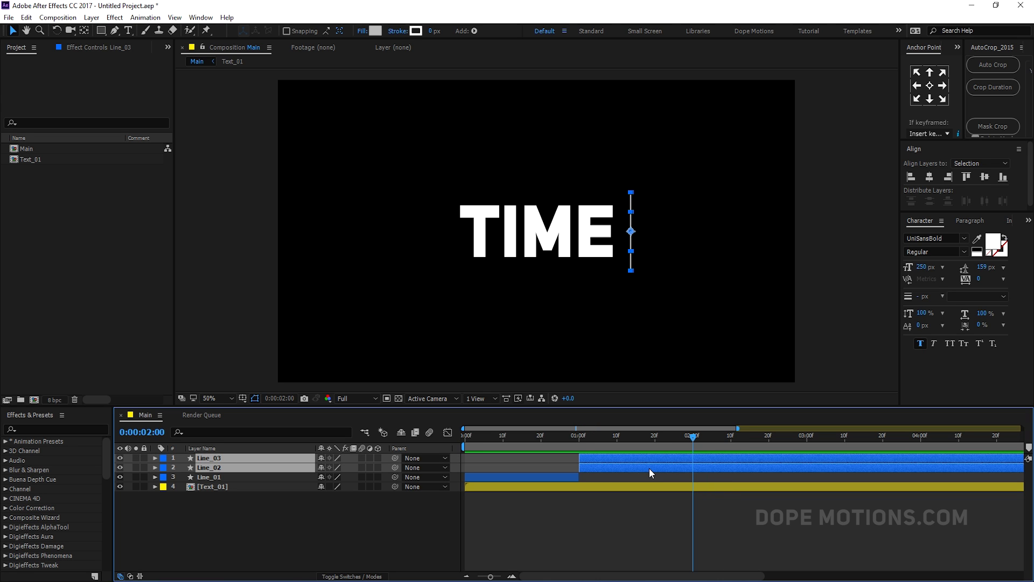
{"action": "key", "text": "alt+bracketright"}
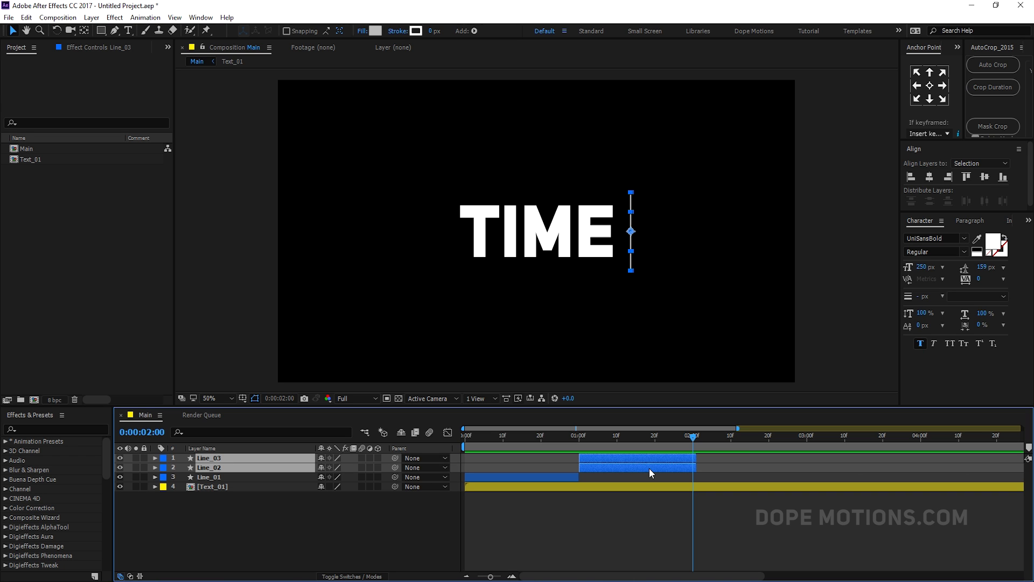
Duplicate Line_03 and give the copy a red label
{"action": "left_click", "coordinate": [648, 496]}
{"action": "left_click", "coordinate": [655, 459]}
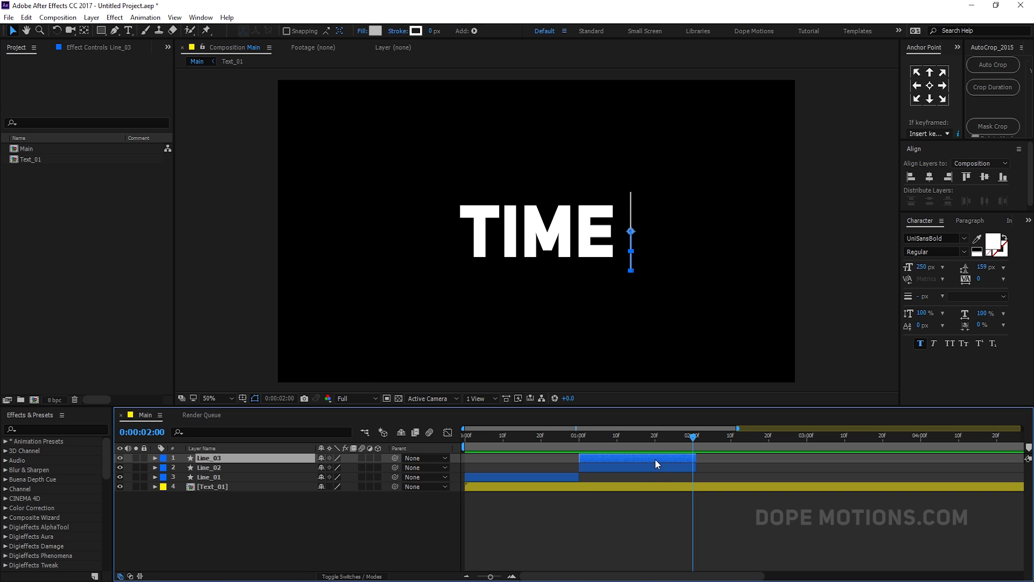
{"action": "key", "text": "ctrl+d"}
{"action": "left_click", "coordinate": [163, 459]}
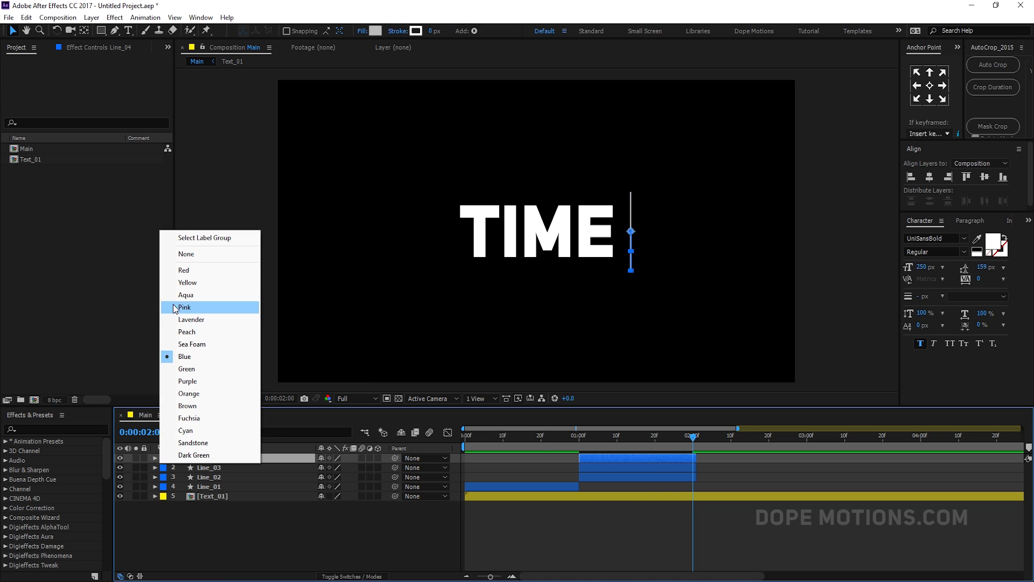
{"action": "left_click", "coordinate": [184, 269]}
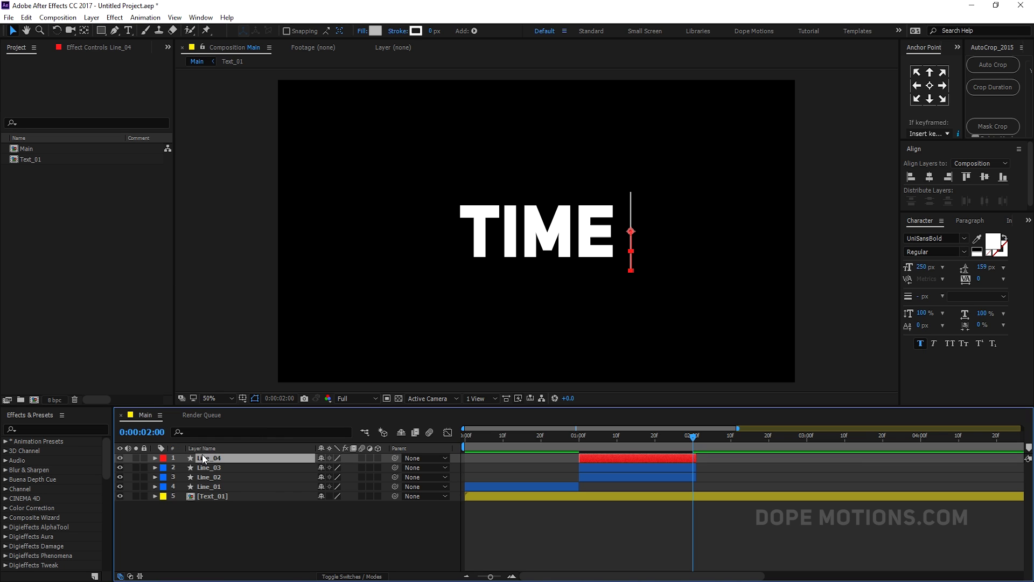
Shift Line_04 to start where Line_03 ends and remove its scale and rotation keyframes, keeping the vertical 20% pose
{"action": "left_click_drag", "start_coordinate": [589, 457], "coordinate": [807, 447]}
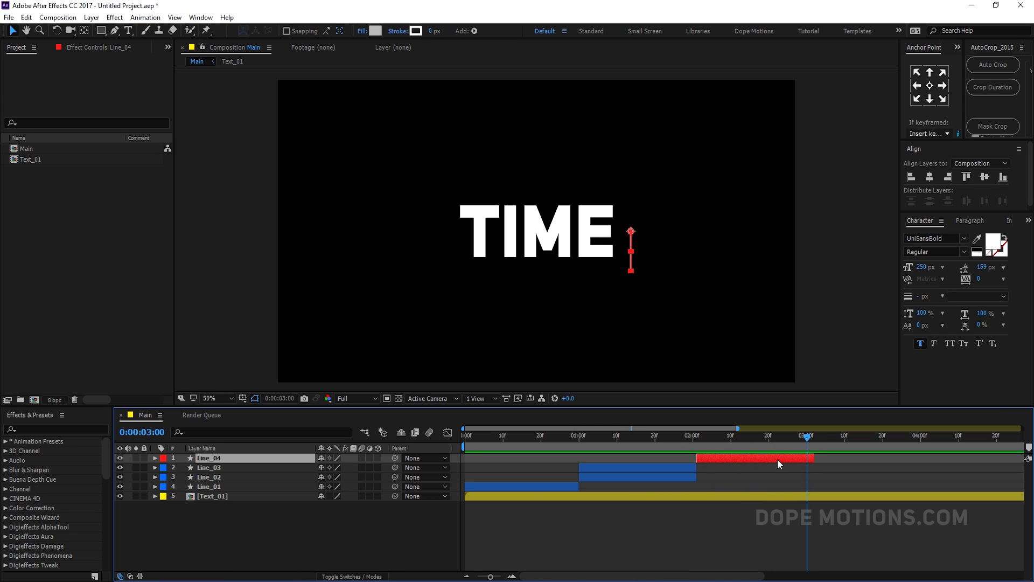
{"action": "key", "text": "u"}
{"action": "left_click", "coordinate": [187, 469]}
{"action": "left_click", "coordinate": [182, 476]}
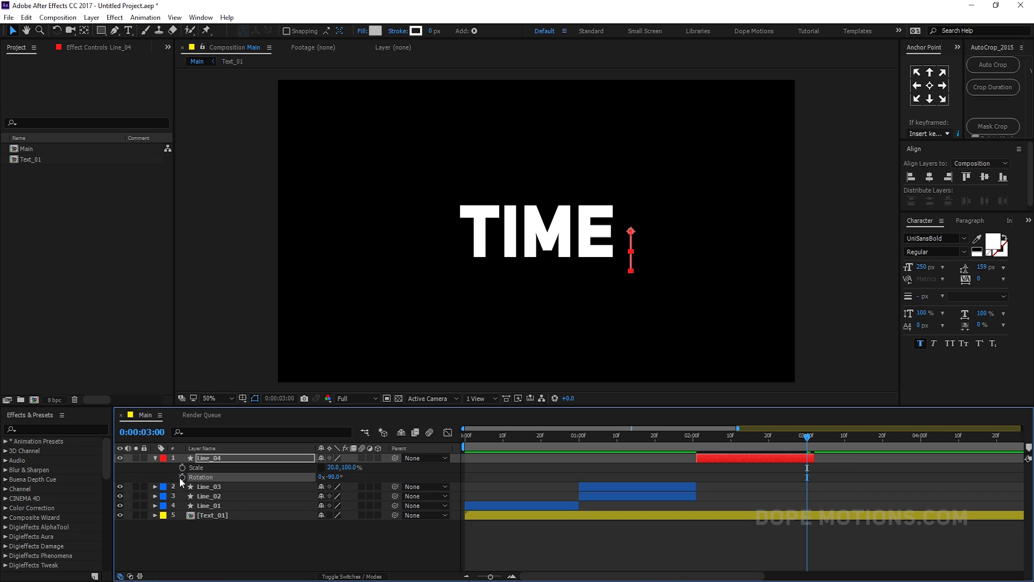
Extend the ends of Line_02 and Line_03 a few frames past 0:00:02:01 so they overlap Line_04
{"action": "left_click_drag", "start_coordinate": [693, 440], "coordinate": [696, 440]}
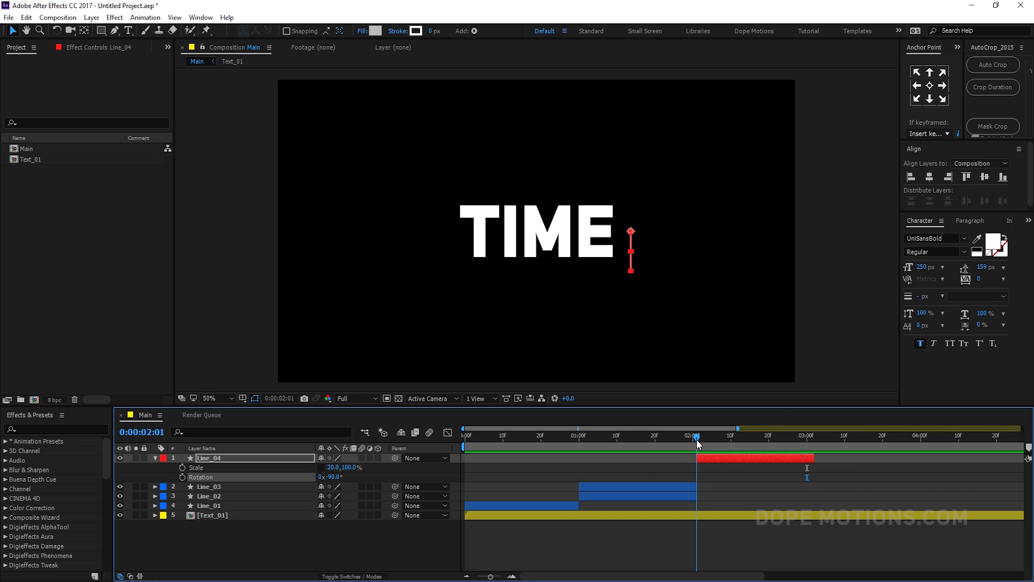
{"action": "left_click", "coordinate": [692, 486]}
{"action": "left_click", "coordinate": [694, 494], "text": "shift"}
{"action": "left_click_drag", "start_coordinate": [695, 491], "coordinate": [707, 492]}
{"action": "left_click", "coordinate": [710, 524]}
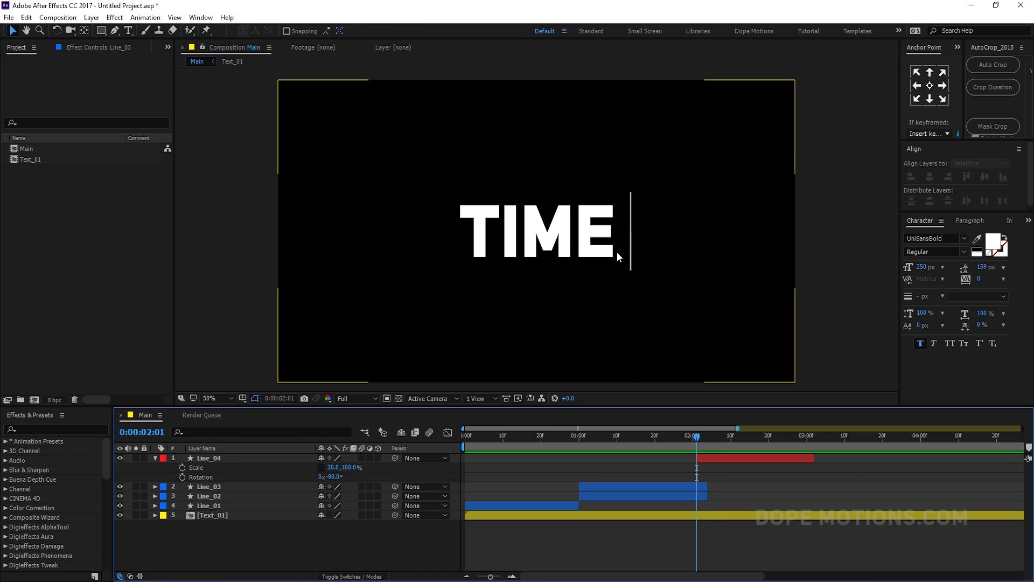
Center Line_04 vertically in the composition and move its anchor point to its center
{"action": "key", "text": "period"}
{"action": "left_click_drag", "start_coordinate": [668, 254], "coordinate": [575, 298]}
{"action": "left_click", "coordinate": [725, 460]}
{"action": "left_click_drag", "start_coordinate": [696, 437], "coordinate": [702, 441]}
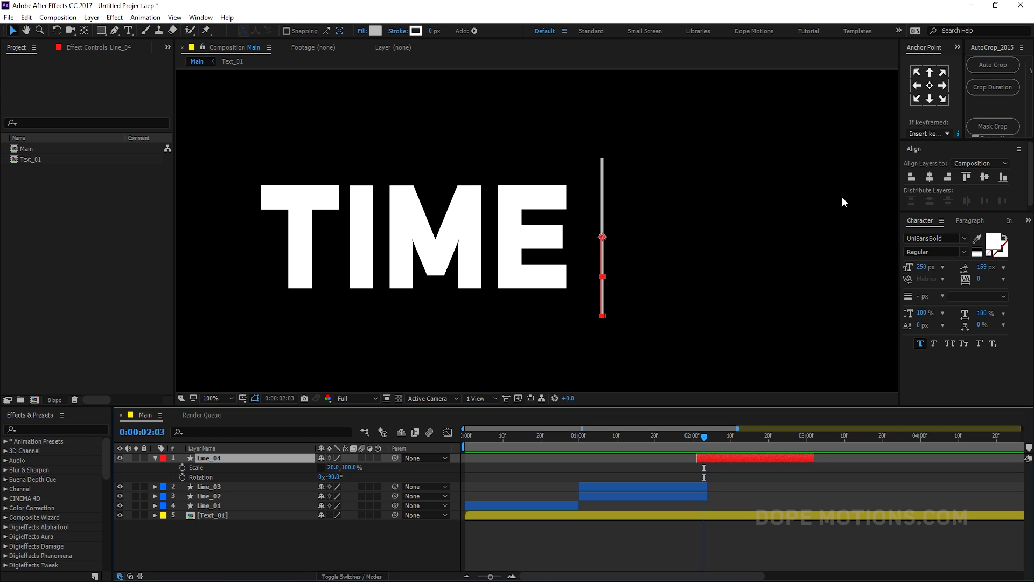
{"action": "left_click", "coordinate": [929, 178]}
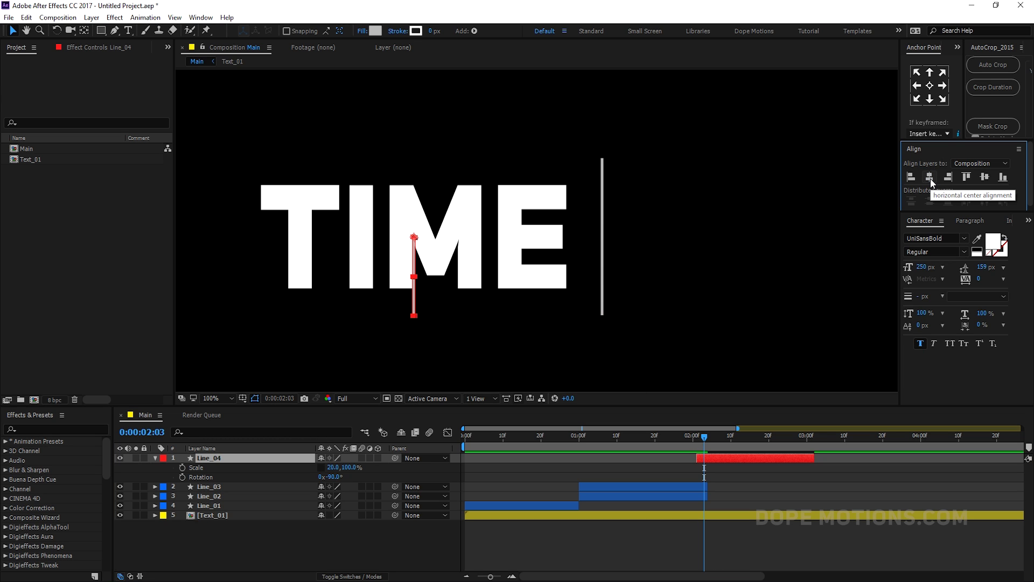
{"action": "key", "text": "ctrl+z"}
{"action": "left_click", "coordinate": [985, 177]}
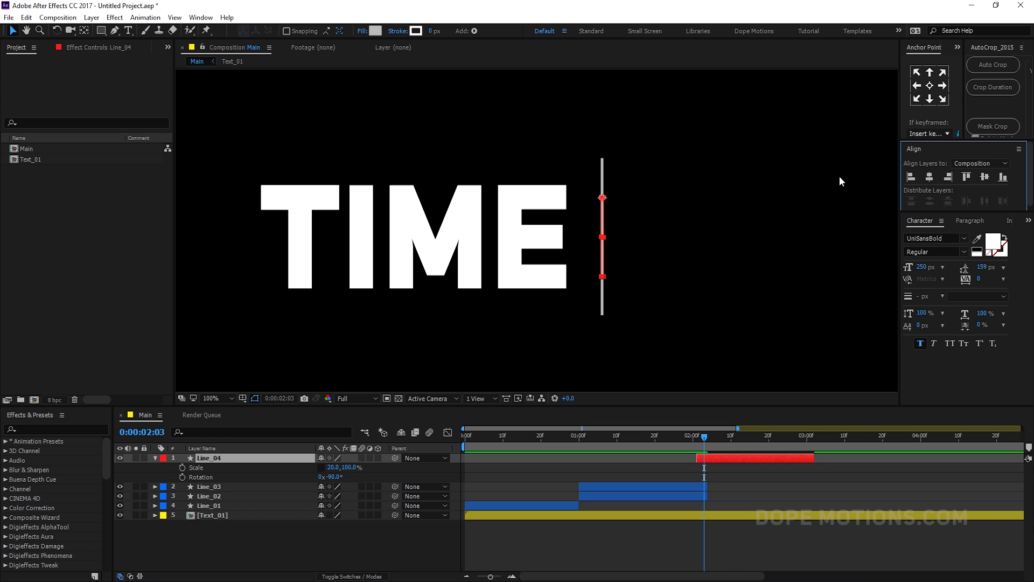
{"action": "left_click", "coordinate": [930, 86]}
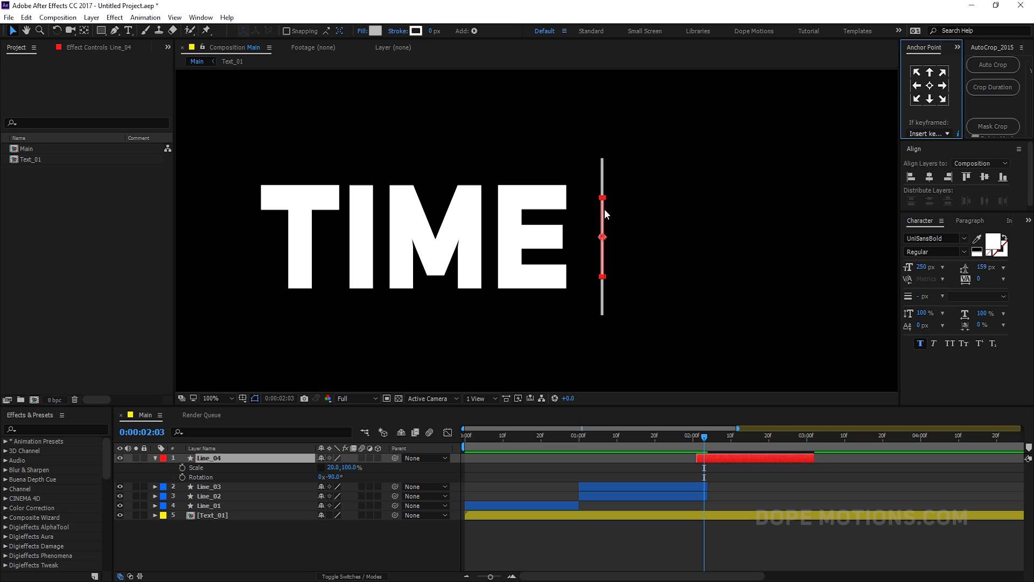
Set Line_04's horizontal scale to 40% to match the combined length of Line_02 and Line_03
{"action": "left_click", "coordinate": [331, 468]}
{"action": "type", "text": "40"}
{"action": "key", "text": "Return"}
{"action": "left_click", "coordinate": [347, 555]}
{"action": "left_click", "coordinate": [706, 458]}
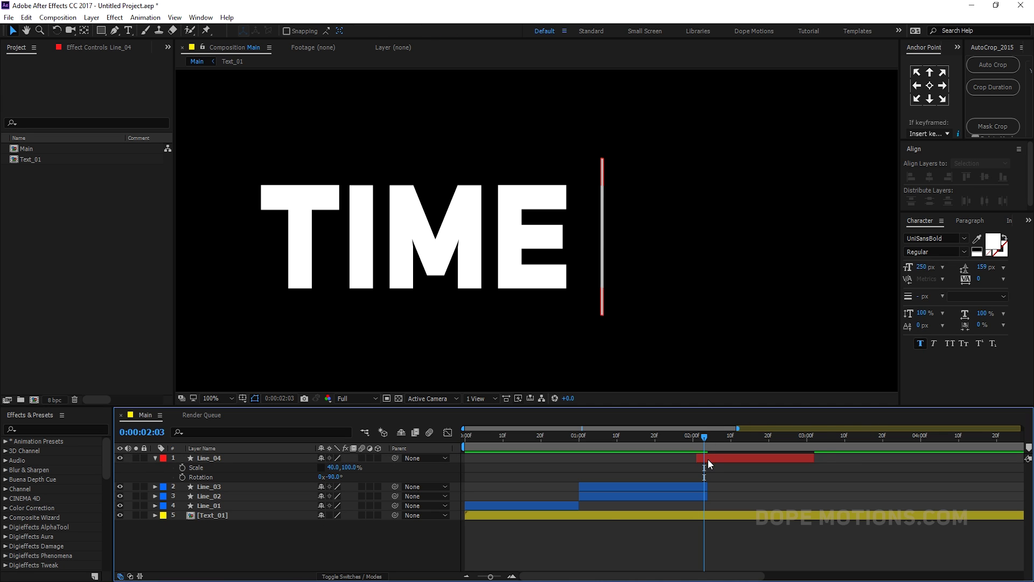
{"action": "left_click", "coordinate": [619, 559]}
Trim the ends of Line_02 and Line_03 to the start of Line_04 and check the handover between the lines
{"action": "mouse_move", "coordinate": [704, 441]}
{"action": "left_mouse_down"}
{"action": "mouse_move", "coordinate": [675, 438]}
{"action": "mouse_move", "coordinate": [706, 437]}
{"action": "mouse_move", "coordinate": [695, 441]}
{"action": "left_mouse_up"}
{"action": "key", "text": "Page_Down"}
{"action": "key", "text": "Page_Up"}
{"action": "left_click", "coordinate": [684, 487]}
{"action": "left_click", "coordinate": [681, 493], "text": "shift"}
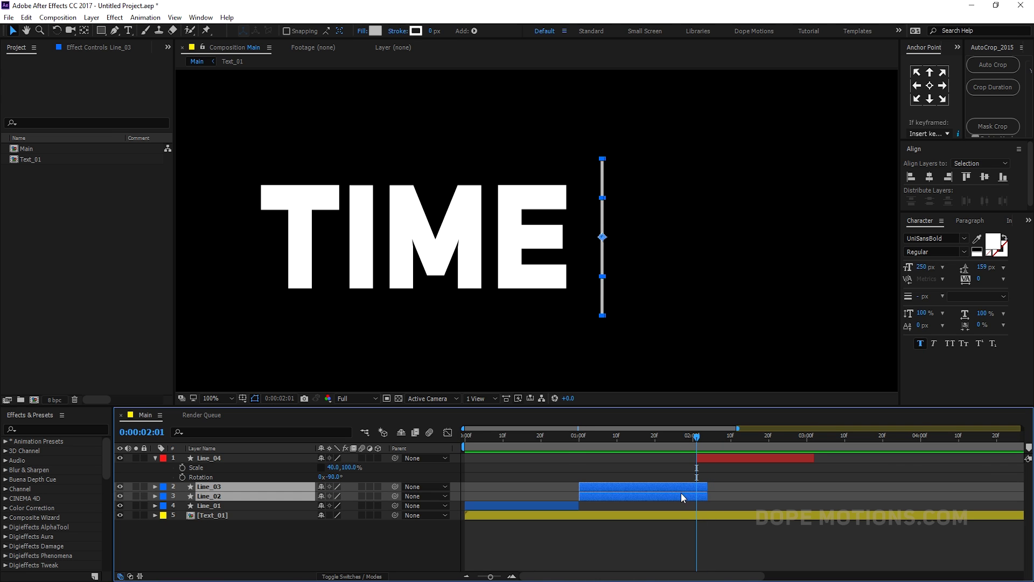
{"action": "key", "text": "alt+bracketright"}
{"action": "left_click_drag", "start_coordinate": [700, 483], "coordinate": [699, 483]}
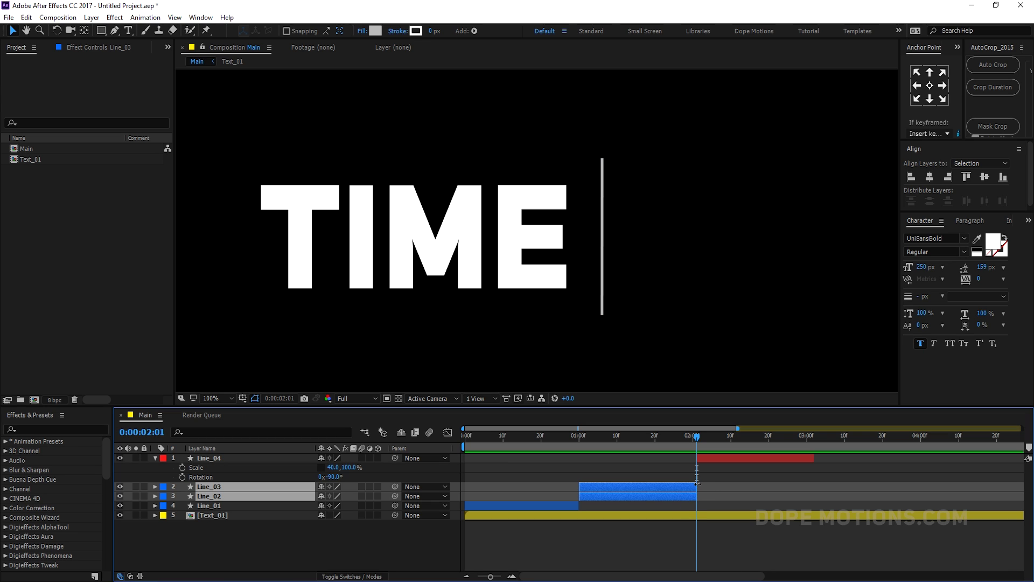
{"action": "left_click", "coordinate": [708, 548]}
{"action": "mouse_move", "coordinate": [697, 436]}
{"action": "left_mouse_down"}
{"action": "mouse_move", "coordinate": [731, 436]}
{"action": "mouse_move", "coordinate": [677, 434]}
{"action": "mouse_move", "coordinate": [726, 434]}
{"action": "mouse_move", "coordinate": [686, 430]}
{"action": "mouse_move", "coordinate": [696, 430]}
{"action": "left_mouse_up"}
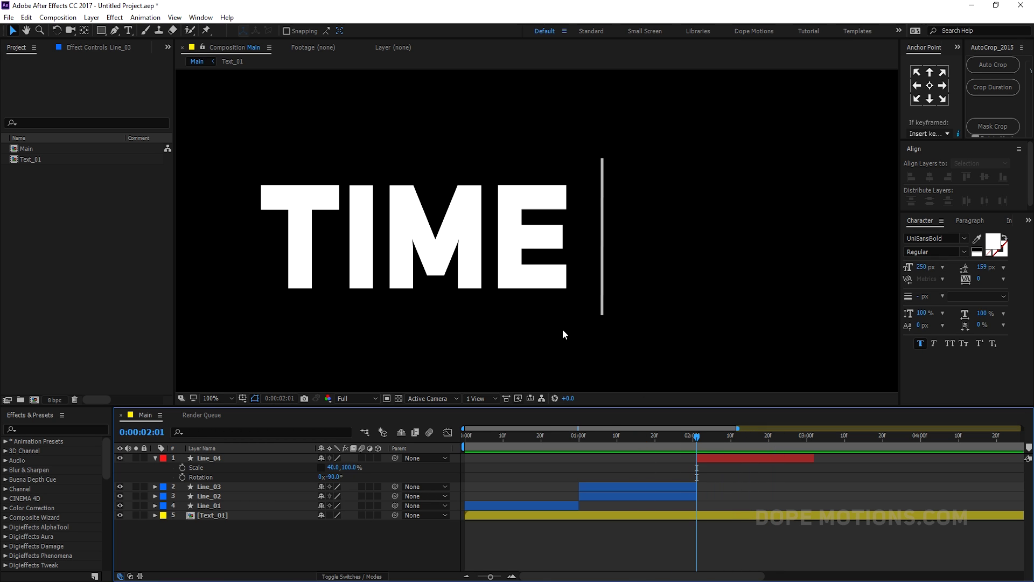
{"action": "scroll", "coordinate": [562, 329], "scroll_direction": "down", "scroll_amount": 3}
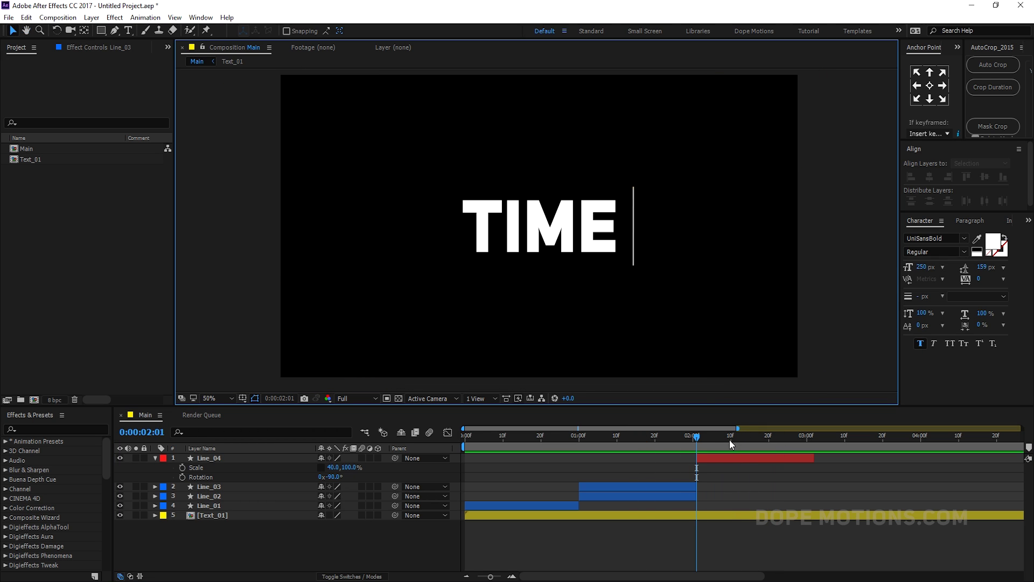
{"action": "left_click", "coordinate": [314, 559]}
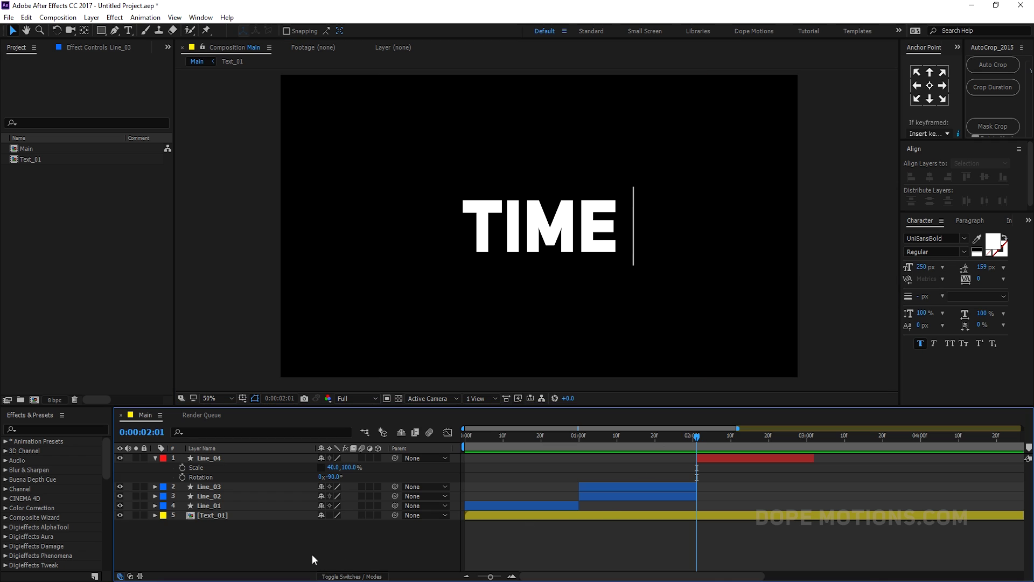
Go to 0:00:01:00 and set the Rectangle tool's fill color to dark grey #636363
{"action": "left_click", "coordinate": [155, 458]}
{"action": "left_click", "coordinate": [369, 533]}
{"action": "left_click_drag", "start_coordinate": [614, 441], "coordinate": [579, 440]}
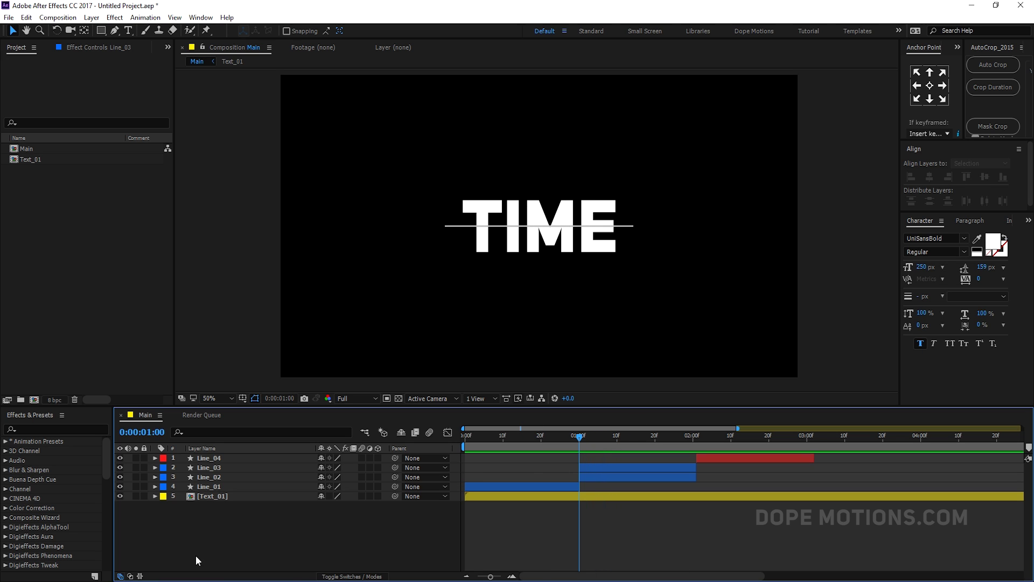
{"action": "left_click", "coordinate": [101, 31]}
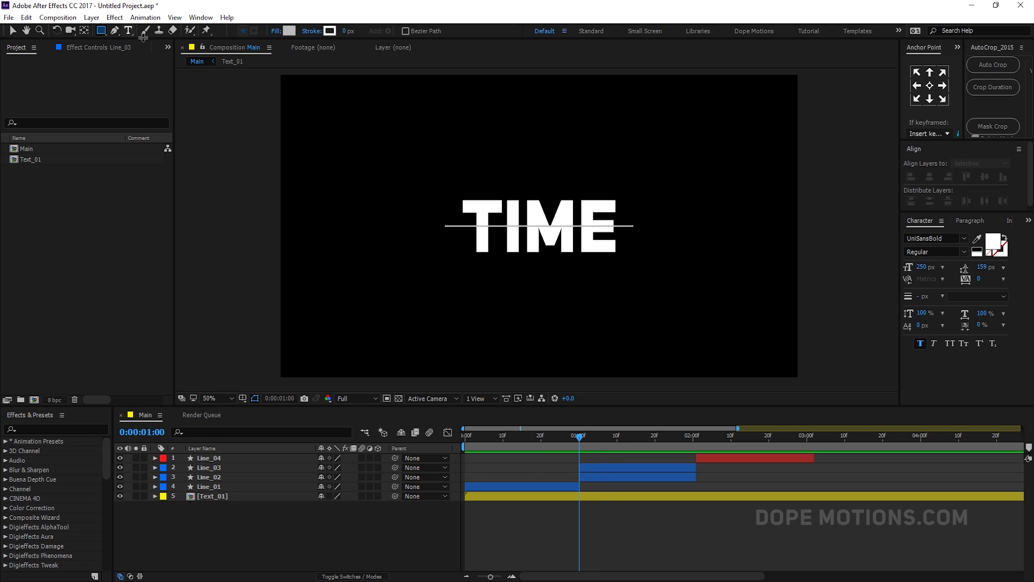
{"action": "left_click", "coordinate": [289, 31]}
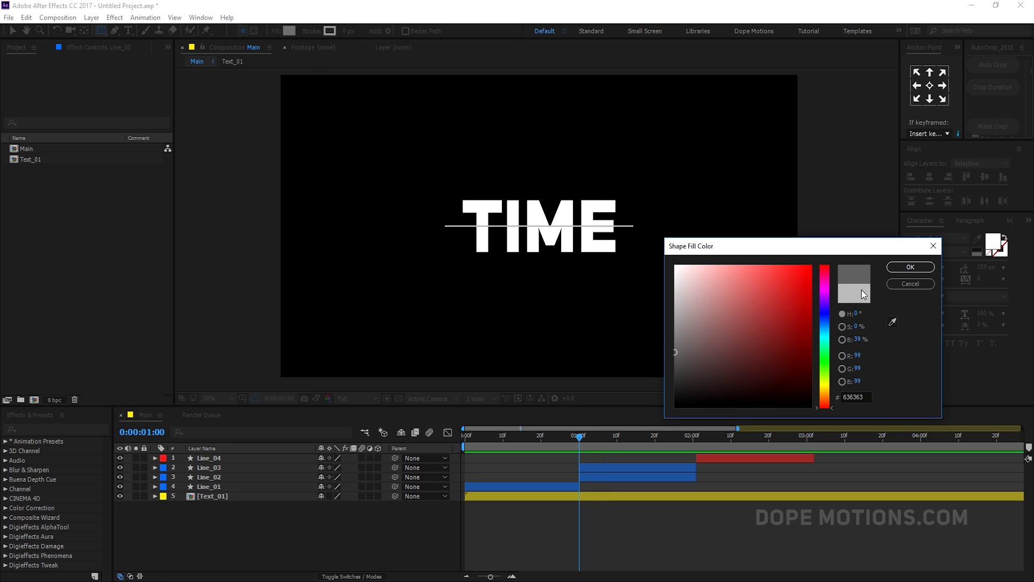
{"action": "left_click", "coordinate": [910, 266]}
Draw a rectangle covering the upper half of TIME down to the line, and center it horizontally in the composition
{"action": "scroll", "coordinate": [561, 213], "scroll_direction": "up", "scroll_amount": 2}
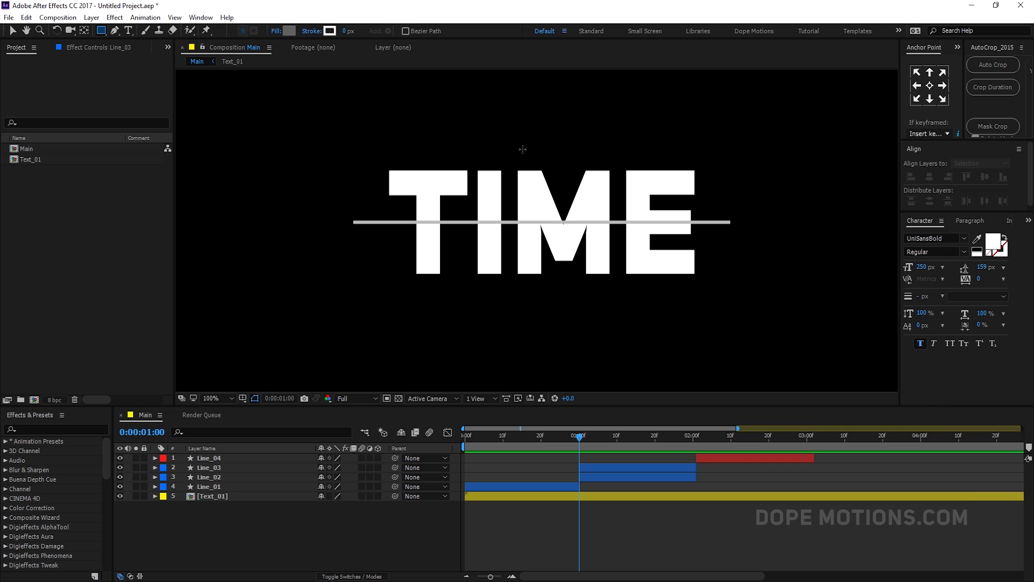
{"action": "left_click_drag", "start_coordinate": [320, 238], "coordinate": [753, 102]}
{"action": "left_click", "coordinate": [13, 31]}
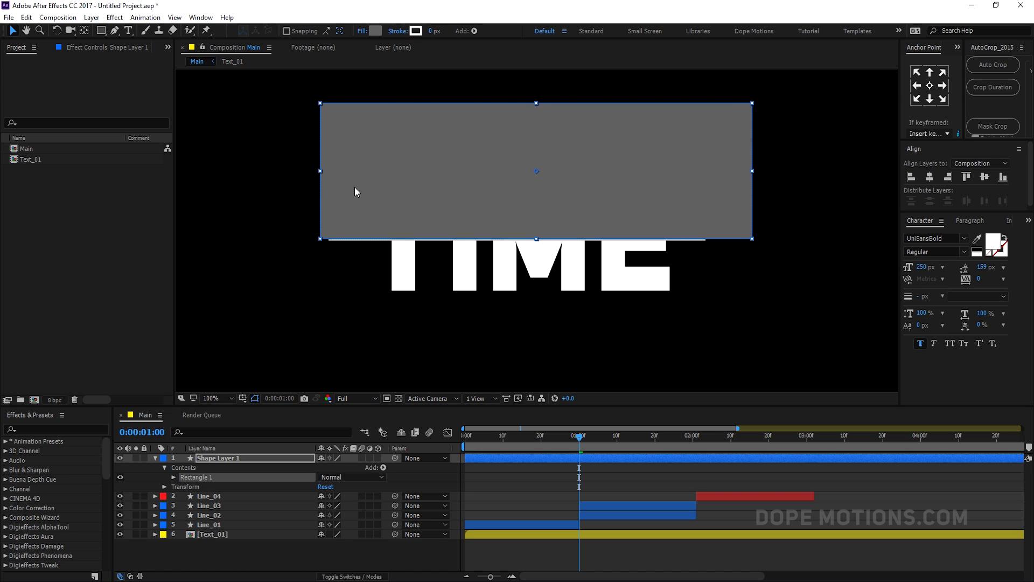
{"action": "left_click_drag", "start_coordinate": [720, 173], "coordinate": [701, 172]}
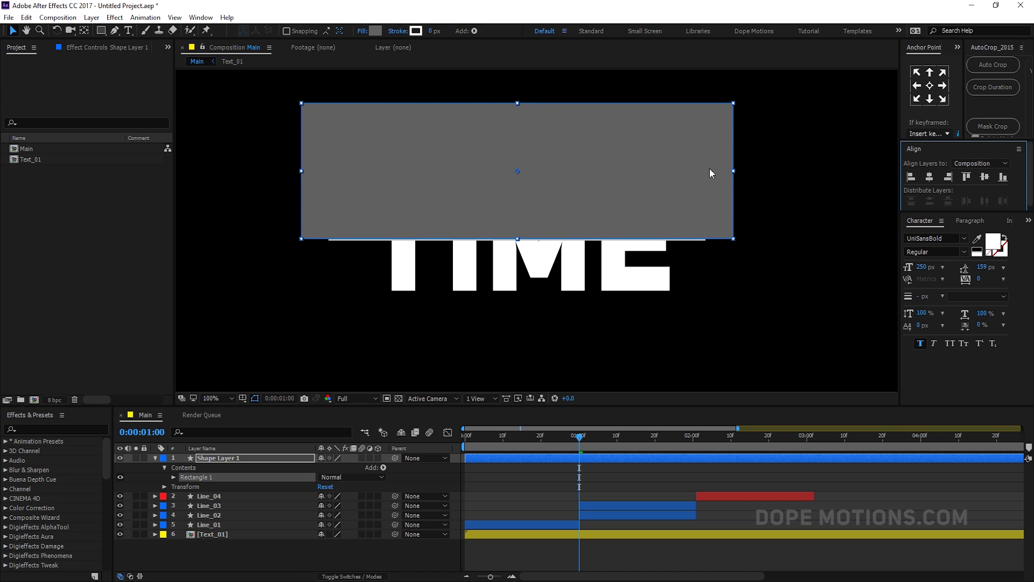
{"action": "left_click", "coordinate": [154, 458]}
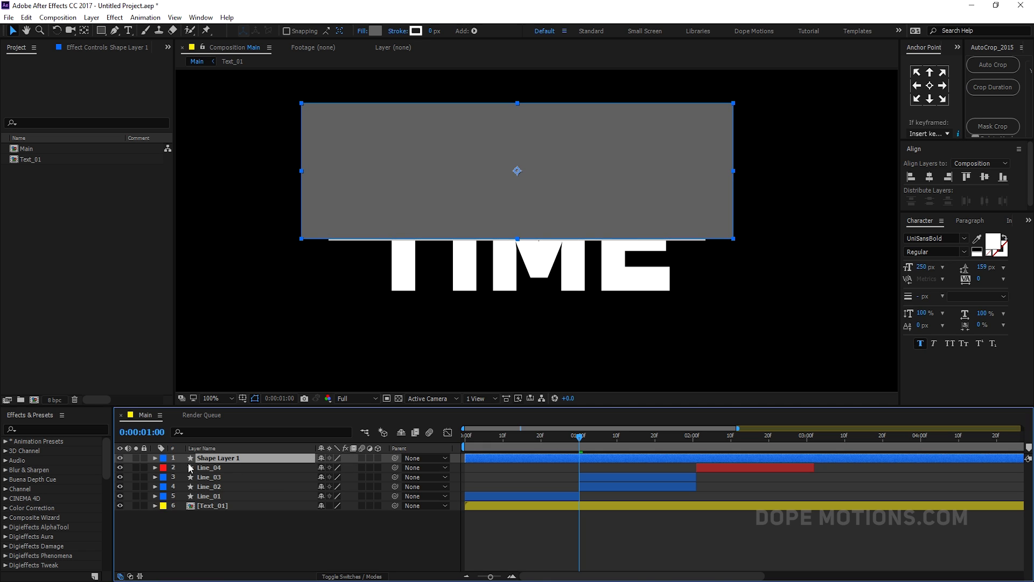
Parent Shape Layer 1 to Line_02 and show the blending mode and track matte columns
{"action": "left_click", "coordinate": [219, 485]}
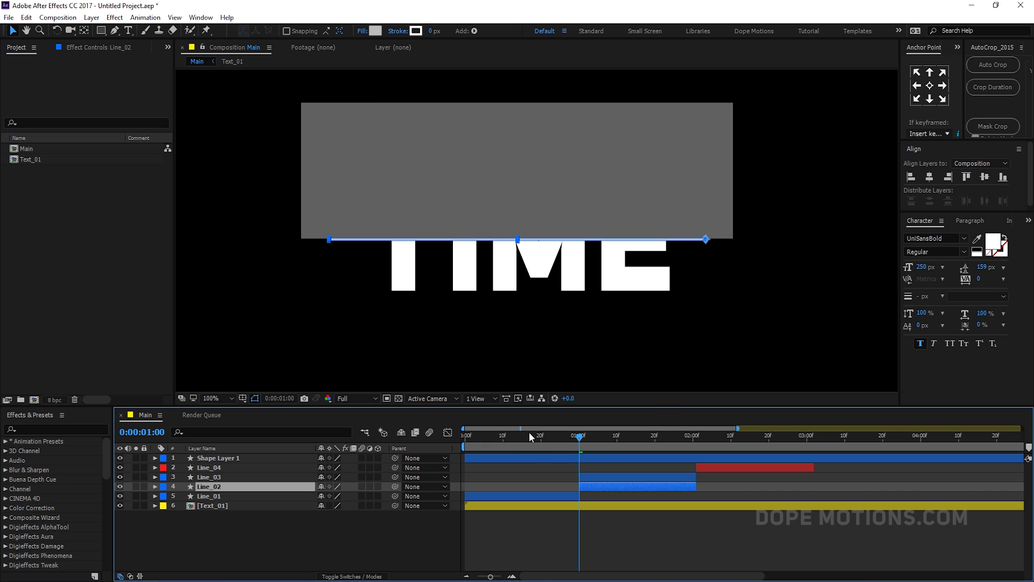
{"action": "left_click_drag", "start_coordinate": [395, 458], "coordinate": [209, 486]}
{"action": "left_click", "coordinate": [357, 577]}
{"action": "mouse_move", "coordinate": [595, 438]}
{"action": "left_mouse_down"}
{"action": "mouse_move", "coordinate": [665, 444]}
{"action": "mouse_move", "coordinate": [578, 438]}
{"action": "mouse_move", "coordinate": [659, 444]}
{"action": "mouse_move", "coordinate": [593, 438]}
{"action": "left_mouse_up"}
{"action": "left_click", "coordinate": [577, 454]}
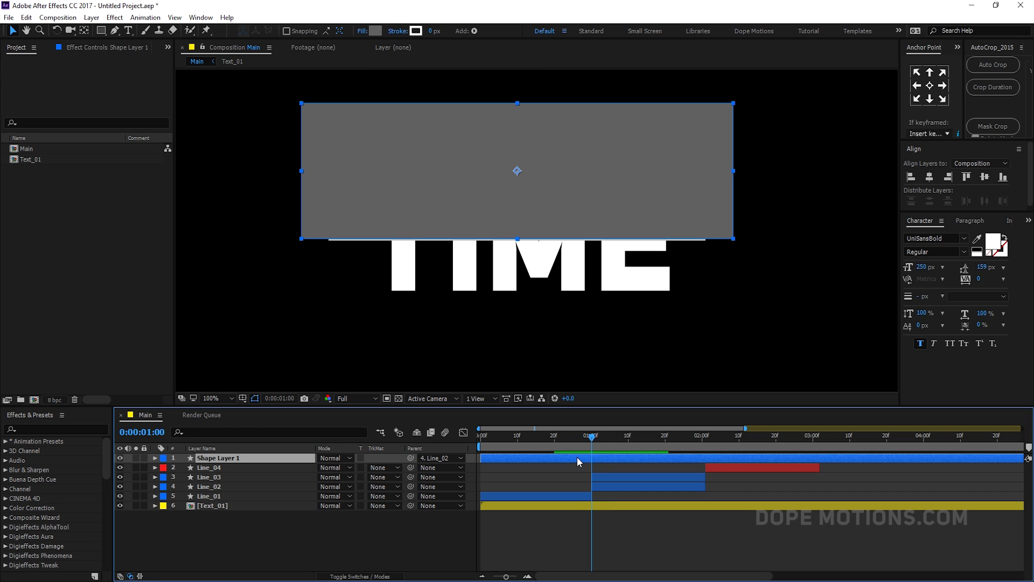
Duplicate Shape Layer 1 and parent the copy to Line_03
{"action": "key", "text": "ctrl+d"}
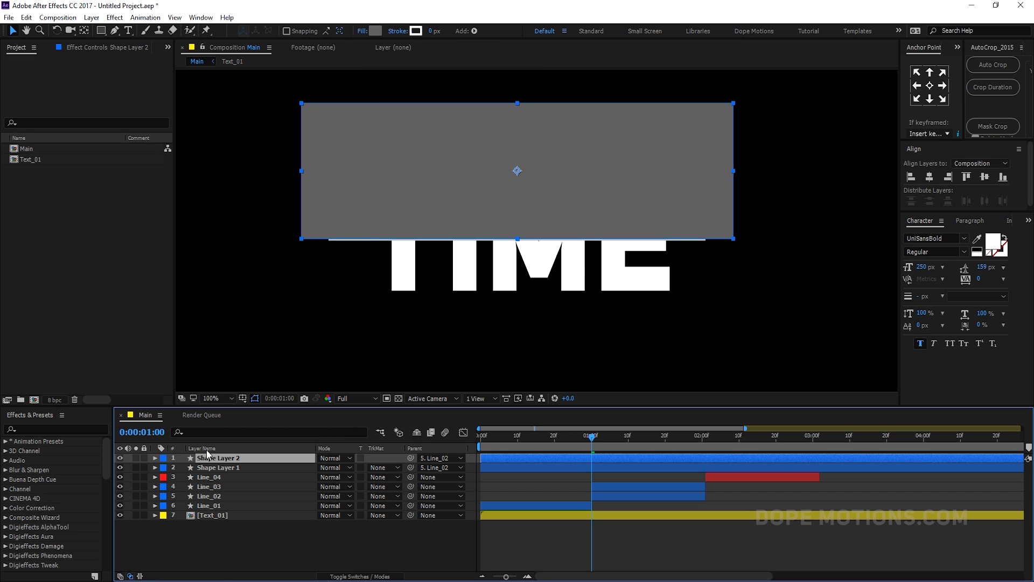
{"action": "left_click_drag", "start_coordinate": [411, 458], "coordinate": [214, 487]}
{"action": "left_click", "coordinate": [595, 443]}
{"action": "left_click_drag", "start_coordinate": [595, 443], "coordinate": [592, 443]}
Move the duplicated rectangle directly below the line and check both rectangles' rotation with the lines up to 0:00:01:07
{"action": "left_click_drag", "start_coordinate": [515, 177], "coordinate": [512, 307]}
{"action": "left_click", "coordinate": [644, 477]}
{"action": "left_click_drag", "start_coordinate": [588, 439], "coordinate": [619, 442]}
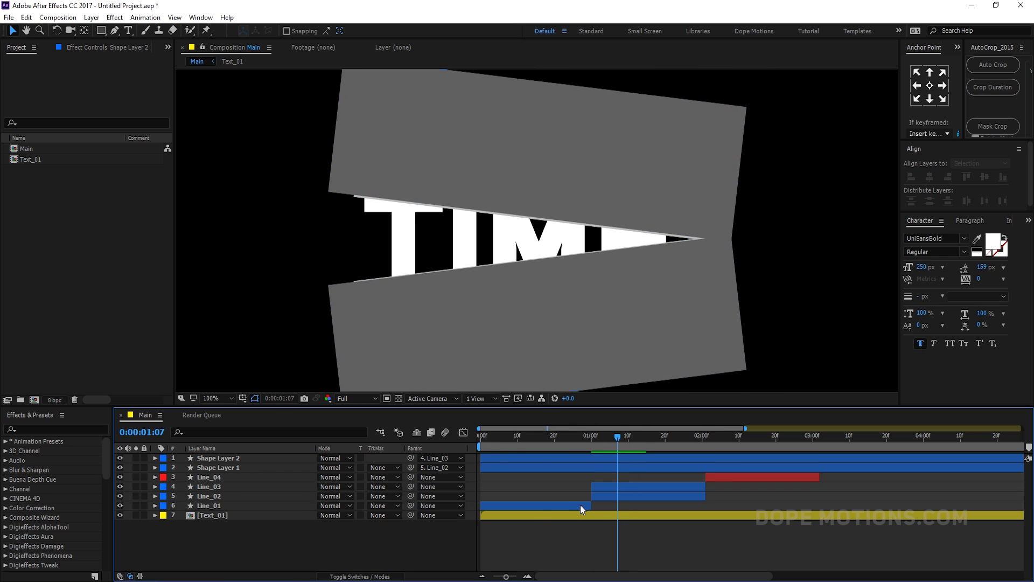
Duplicate the Text_01 layer twice and give the bottommost Text_01 layer a Red label
{"action": "left_click", "coordinate": [213, 516]}
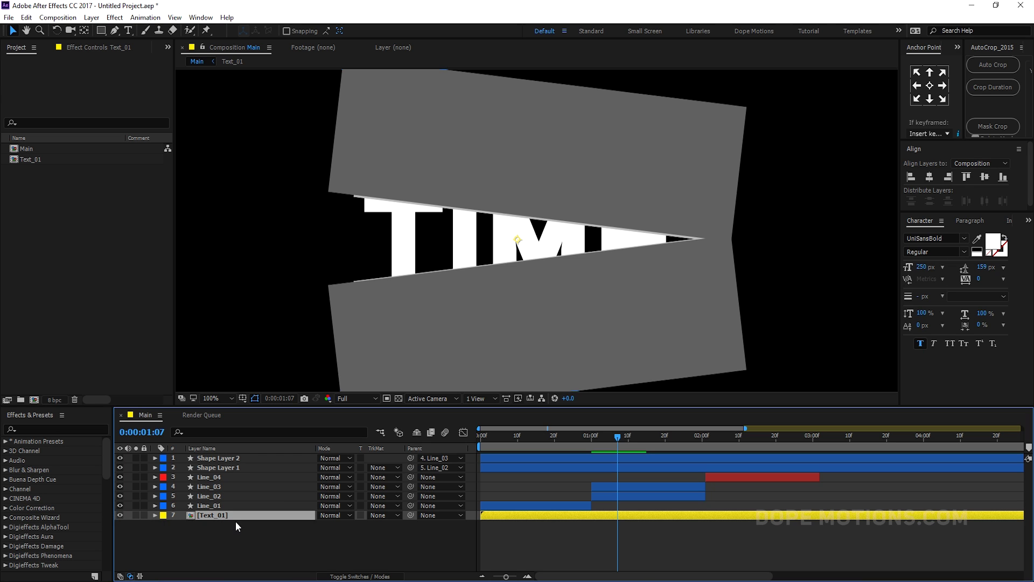
{"action": "key", "text": "ctrl+d"}
{"action": "key", "text": "ctrl+d"}
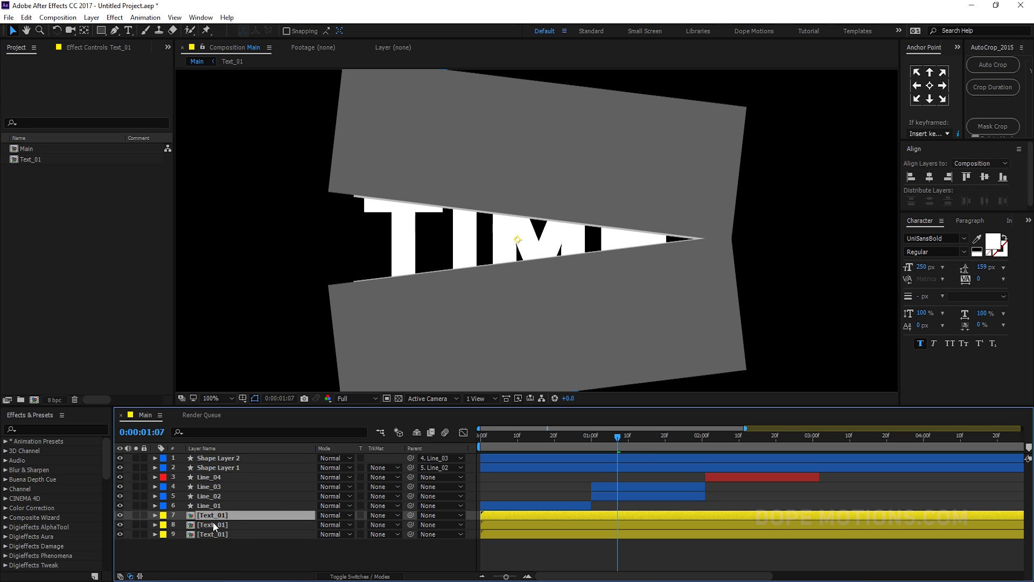
{"action": "left_click", "coordinate": [164, 537]}
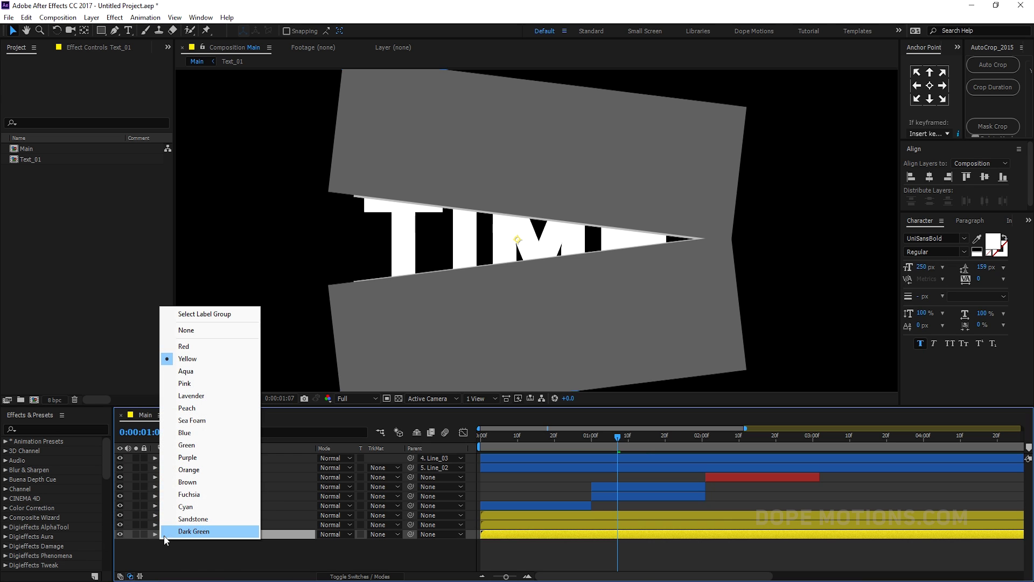
{"action": "left_click", "coordinate": [185, 346]}
{"action": "left_click", "coordinate": [209, 555]}
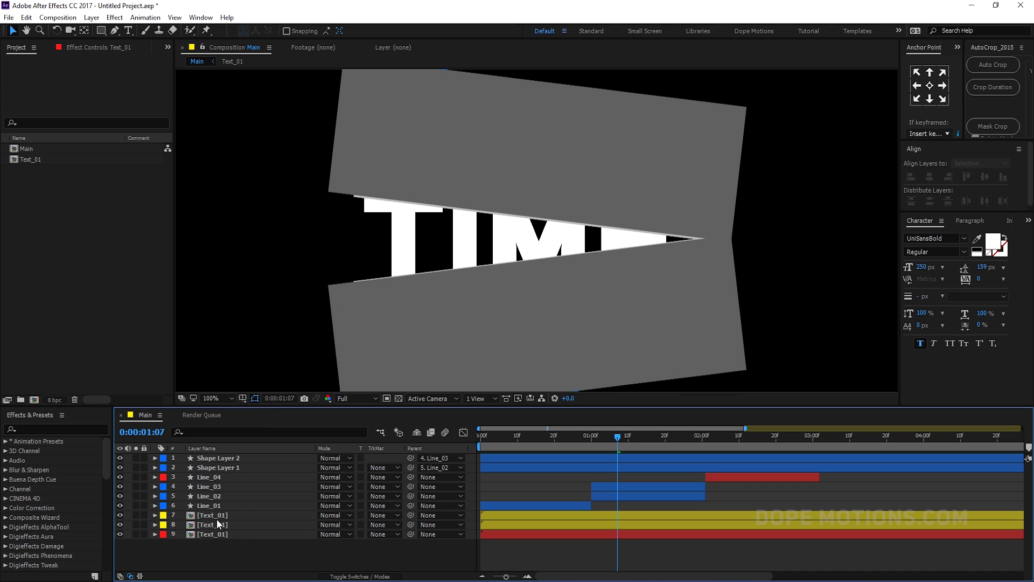
Reorder the layers so Shape Layer 1 sits above the top Text_01 copy and Shape Layer 2 above the middle one
{"action": "left_click", "coordinate": [217, 525]}
{"action": "key", "text": "ctrl+Up"}
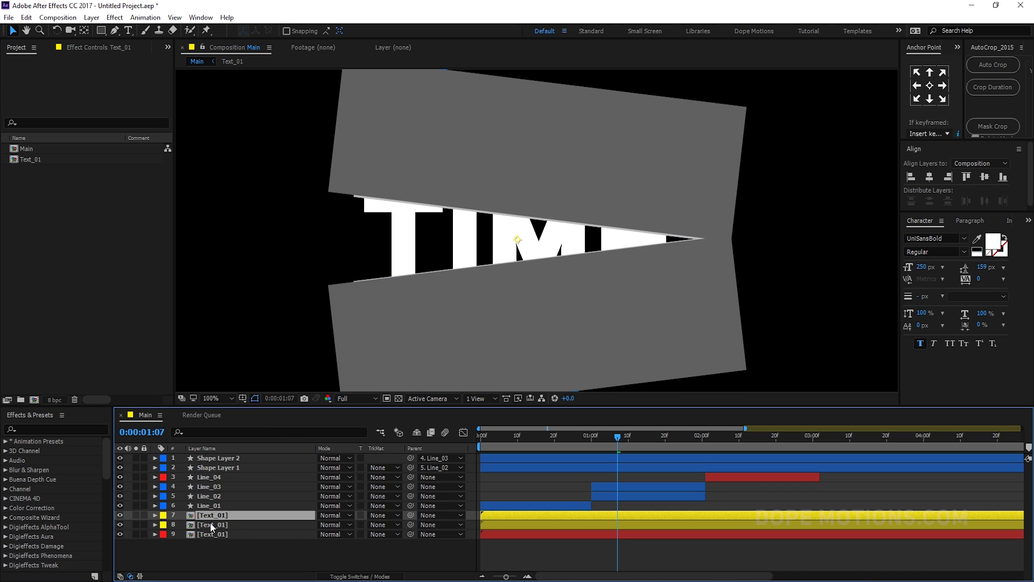
{"action": "left_click", "coordinate": [212, 467]}
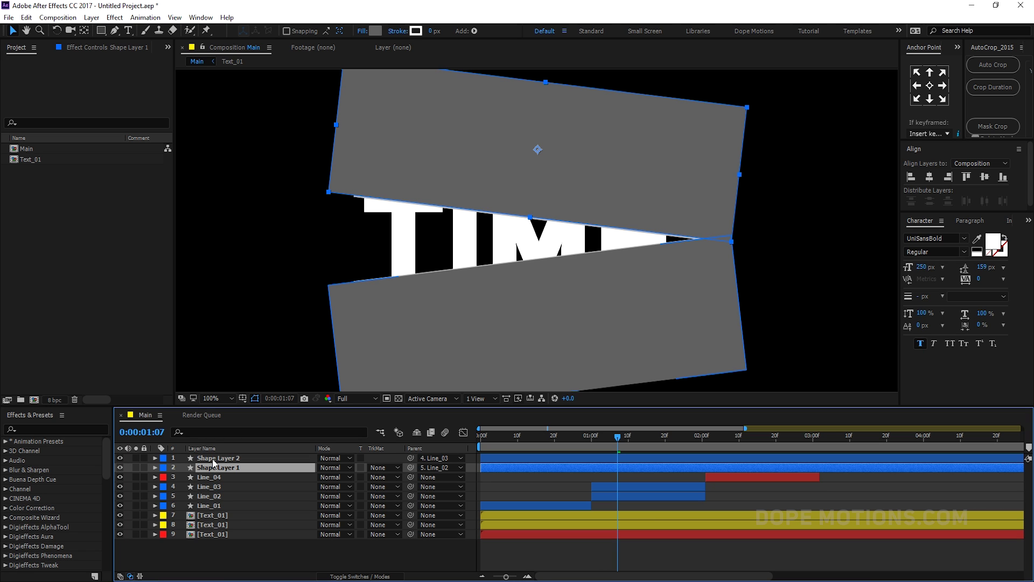
{"action": "left_click_drag", "start_coordinate": [214, 475], "coordinate": [210, 520]}
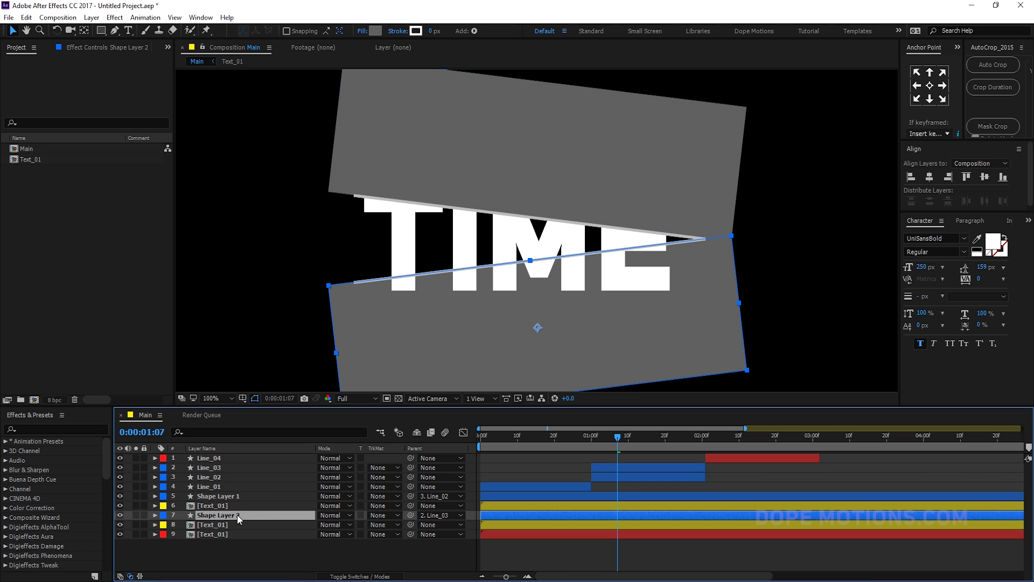
Try setting the top Text_01 copy's track matte to Alpha Matte "Shape Layer 1"
{"action": "left_click", "coordinate": [215, 506]}
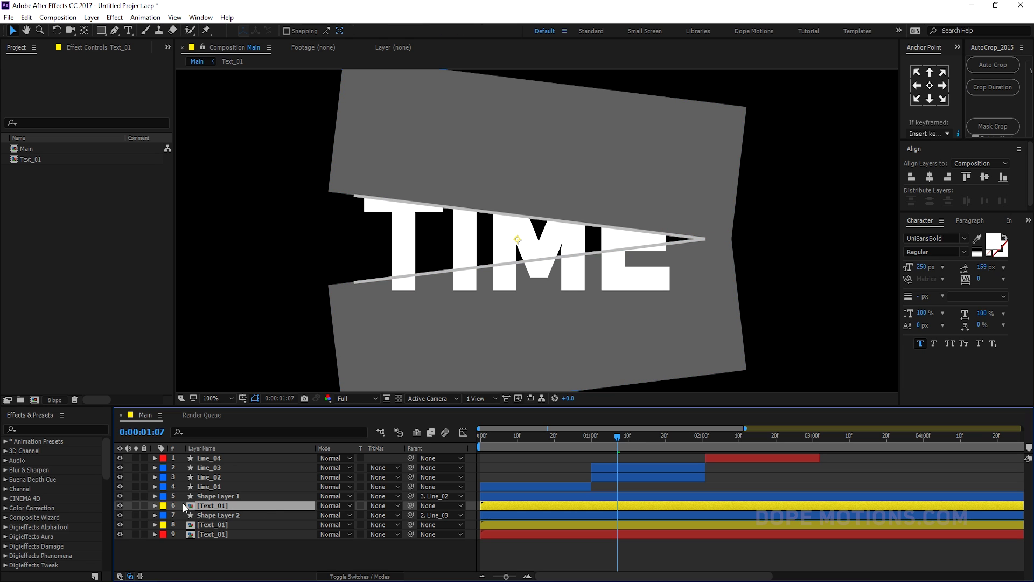
{"action": "left_click", "coordinate": [384, 505]}
{"action": "left_click", "coordinate": [397, 534]}
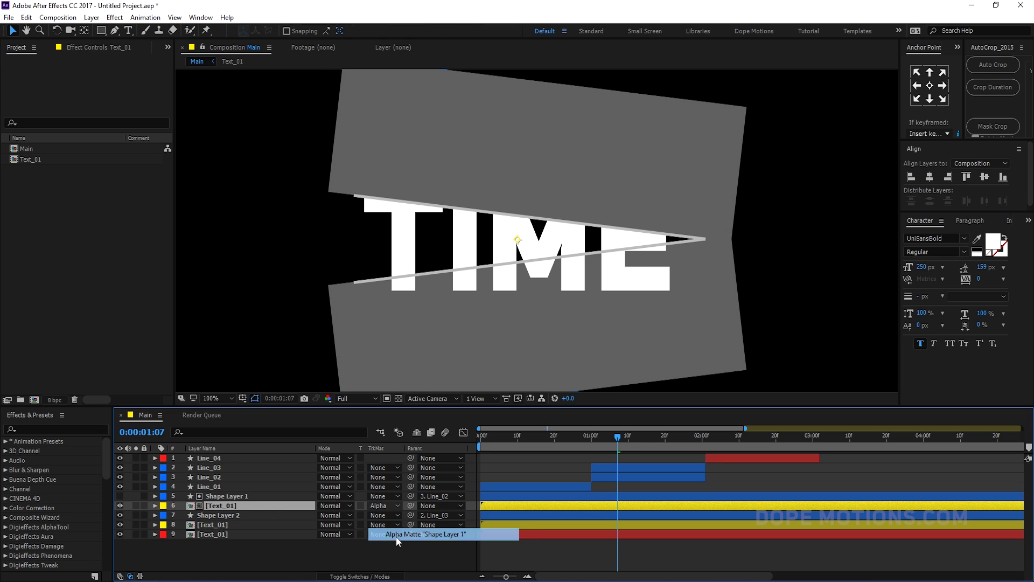
{"action": "left_click", "coordinate": [264, 496]}
{"action": "left_click", "coordinate": [228, 500]}
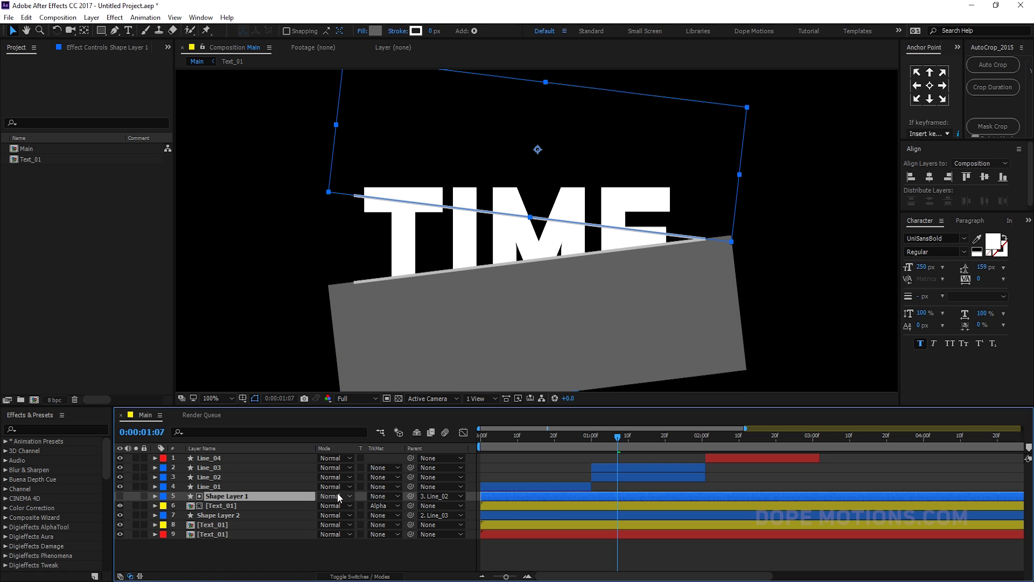
{"action": "left_click", "coordinate": [393, 496]}
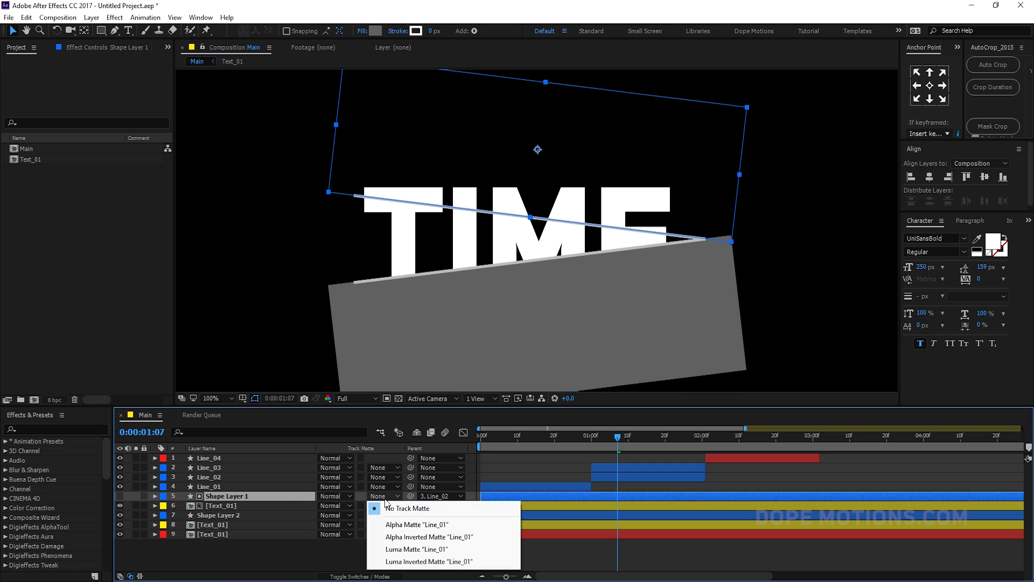
{"action": "left_click", "coordinate": [394, 536]}
{"action": "key", "text": "ctrl+z"}
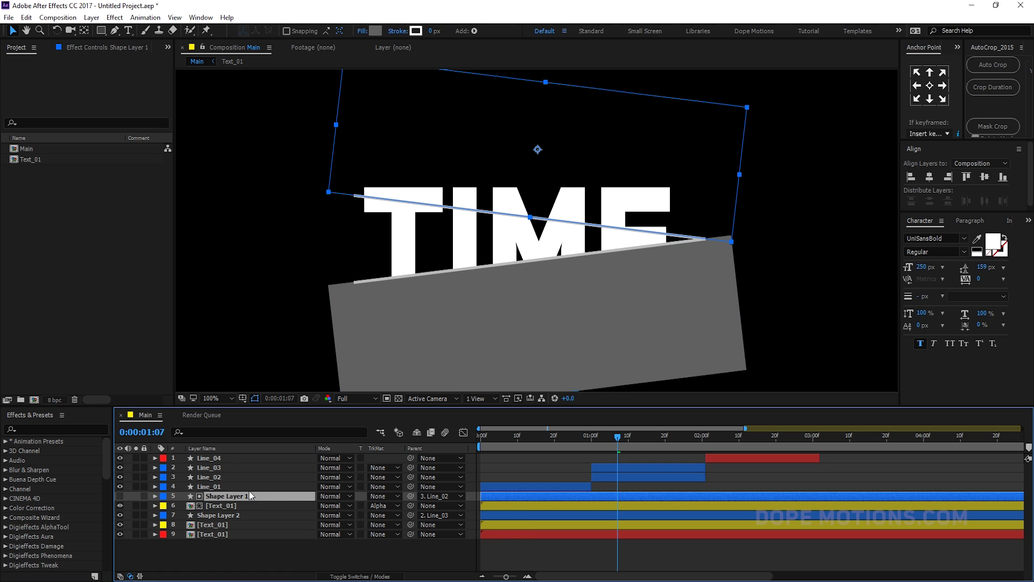
Try Alpha Inverted Matte "Shape Layer 1" on the top Text_01 copy and undo it
{"action": "left_click", "coordinate": [232, 506]}
{"action": "left_click", "coordinate": [377, 506]}
{"action": "left_click", "coordinate": [392, 546]}
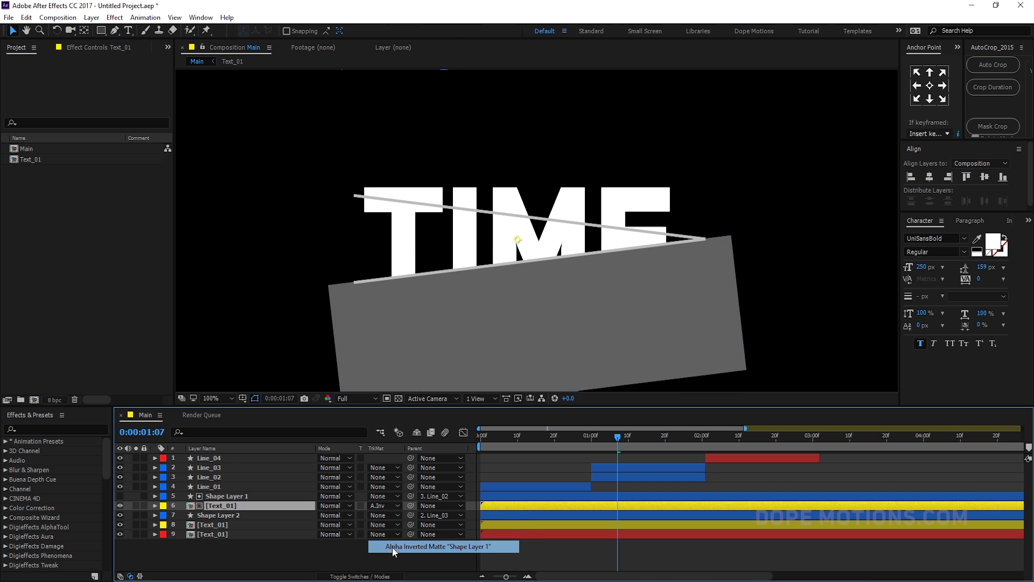
{"action": "key", "text": "ctrl+z"}
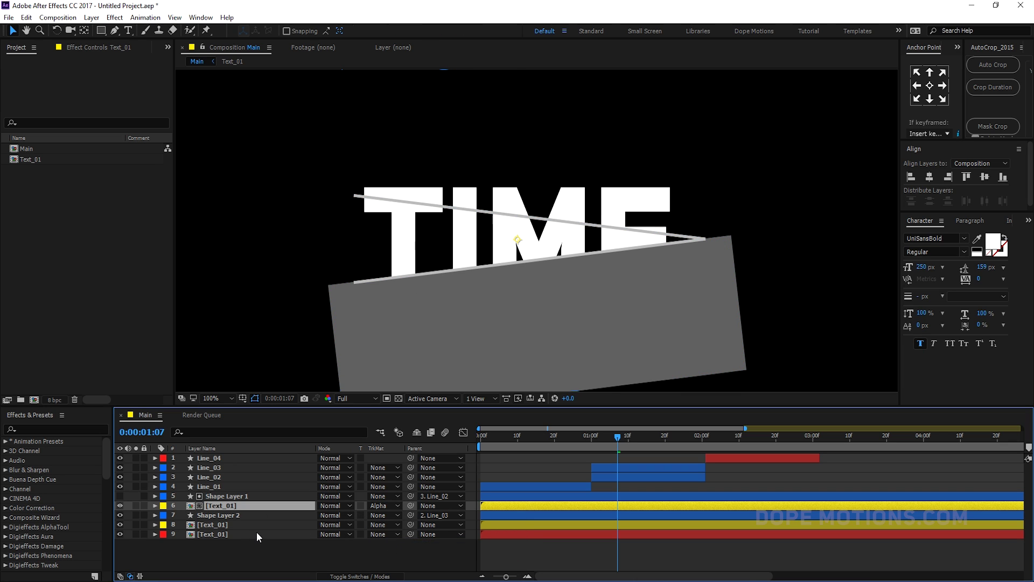
{"action": "left_click", "coordinate": [216, 497]}
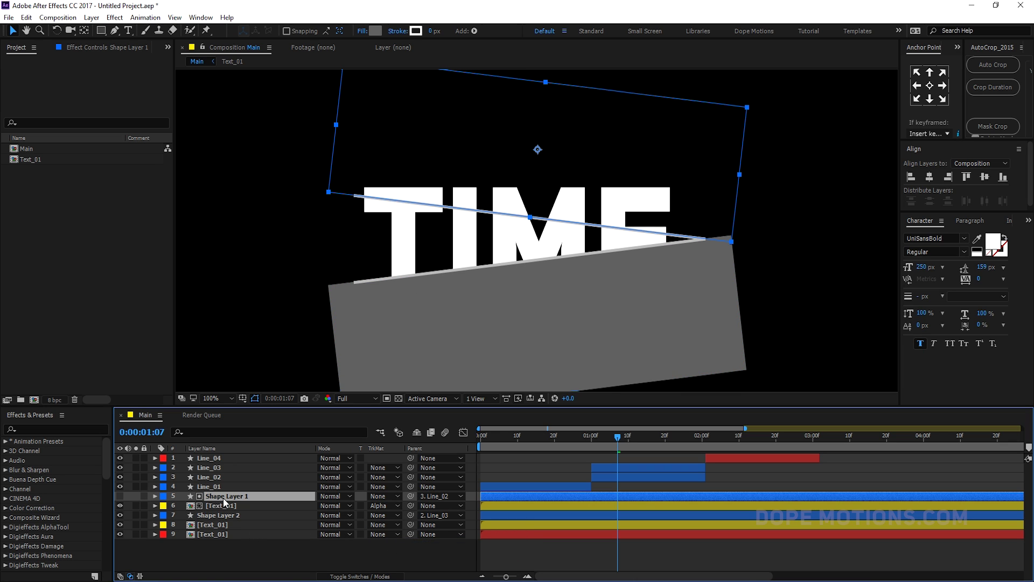
{"action": "left_click", "coordinate": [222, 507]}
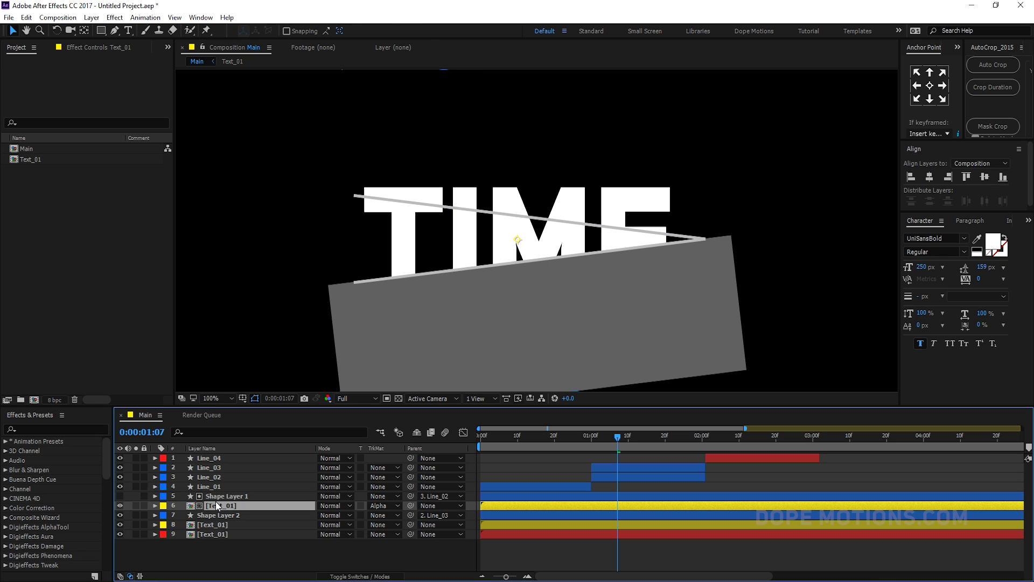
{"action": "left_click", "coordinate": [215, 497]}
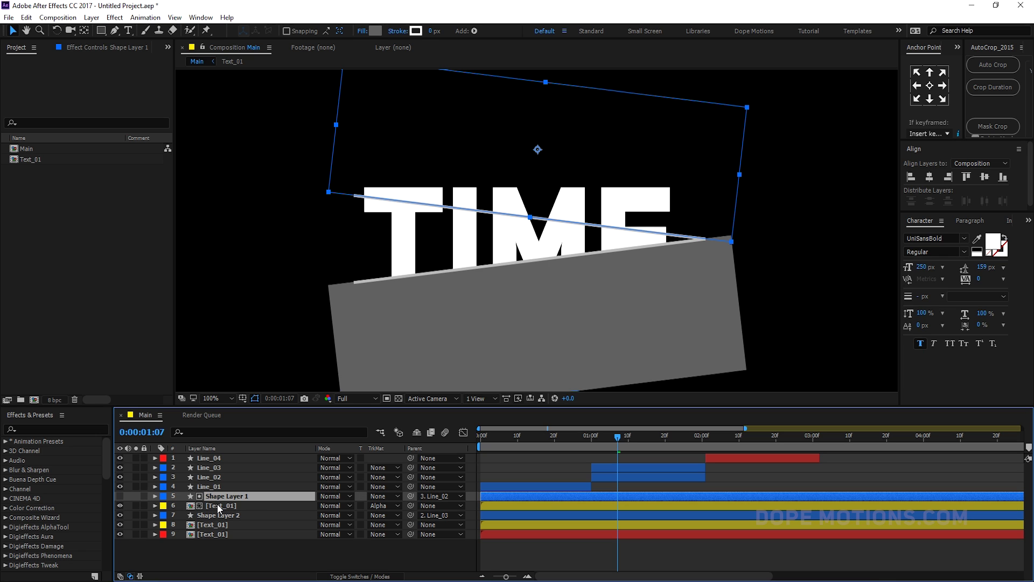
{"action": "left_click", "coordinate": [218, 503]}
{"action": "left_click", "coordinate": [215, 496]}
{"action": "left_click", "coordinate": [213, 505]}
{"action": "left_click", "coordinate": [214, 499]}
{"action": "left_click", "coordinate": [223, 508]}
Try Luma Matte "Shape Layer 1" on the top Text_01 copy, remove its track matte and make Shape Layer 1 visible again
{"action": "left_click", "coordinate": [373, 505]}
{"action": "left_click", "coordinate": [403, 558]}
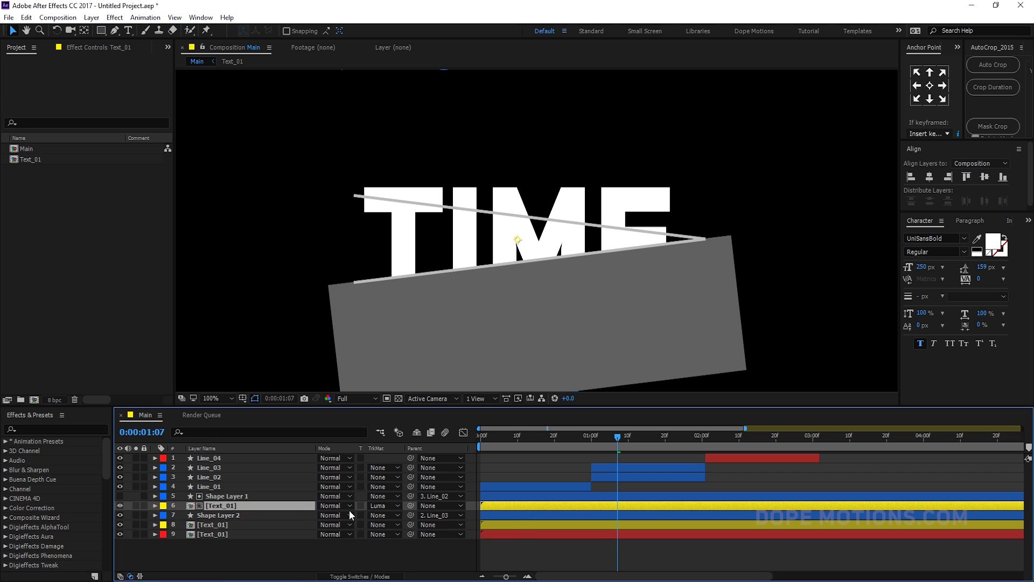
{"action": "left_click", "coordinate": [377, 506]}
{"action": "left_click", "coordinate": [412, 515]}
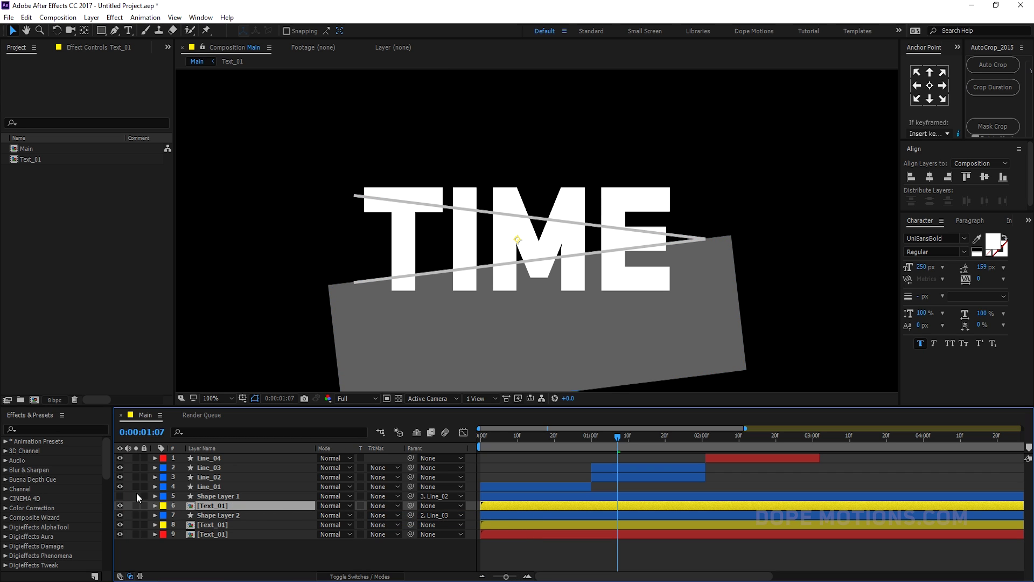
{"action": "left_click", "coordinate": [123, 496]}
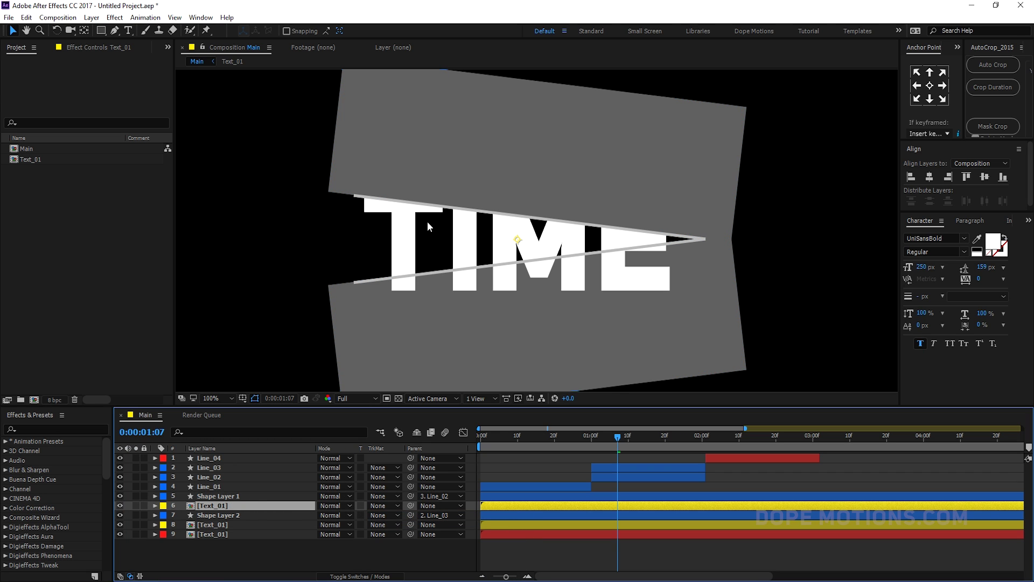
Hide the two lower Text_01 copies and set the top copy's track matte to Alpha Matte "Shape Layer 1"
{"action": "left_click", "coordinate": [210, 496]}
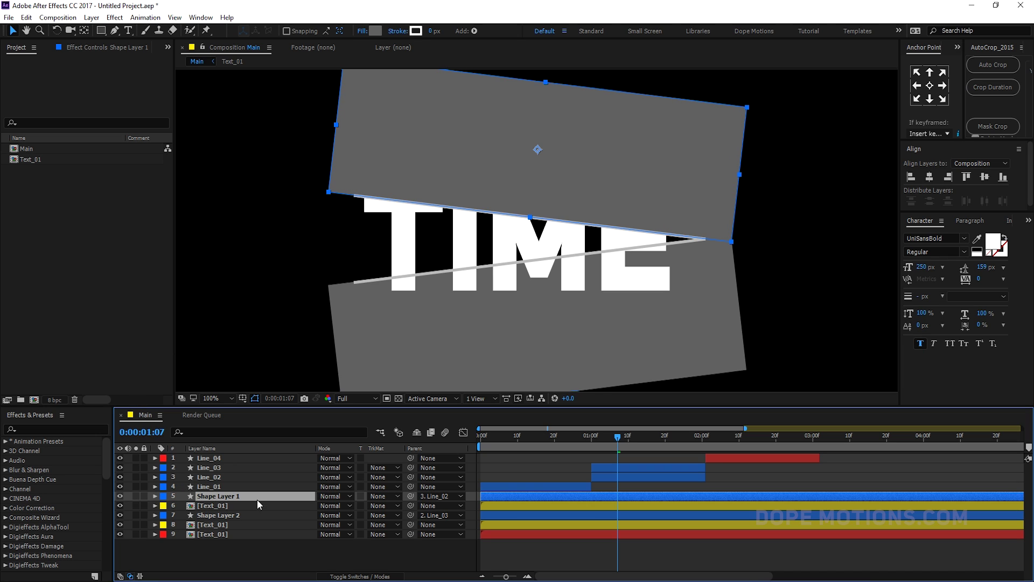
{"action": "left_click", "coordinate": [209, 504]}
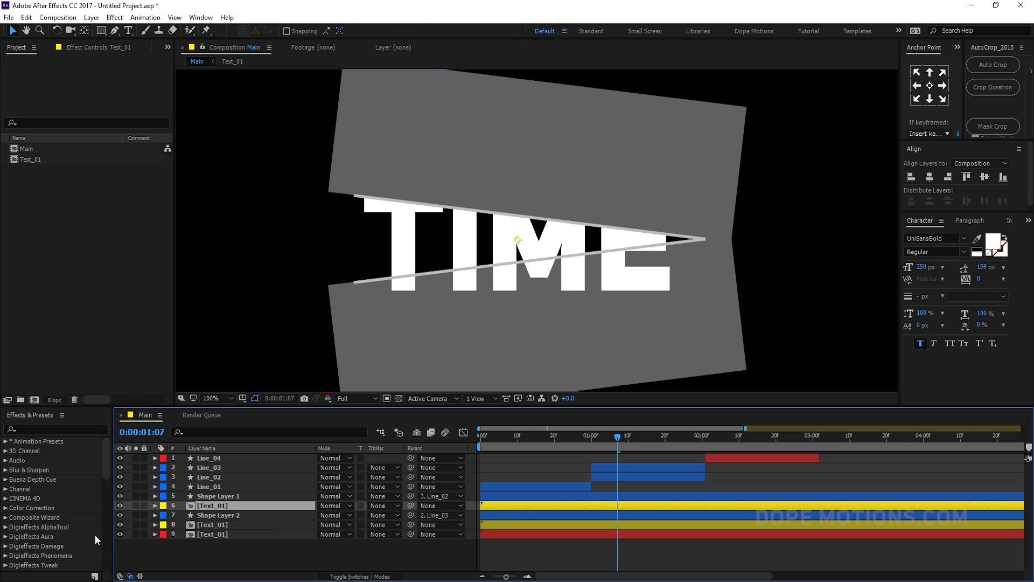
{"action": "left_click_drag", "start_coordinate": [120, 537], "coordinate": [120, 527]}
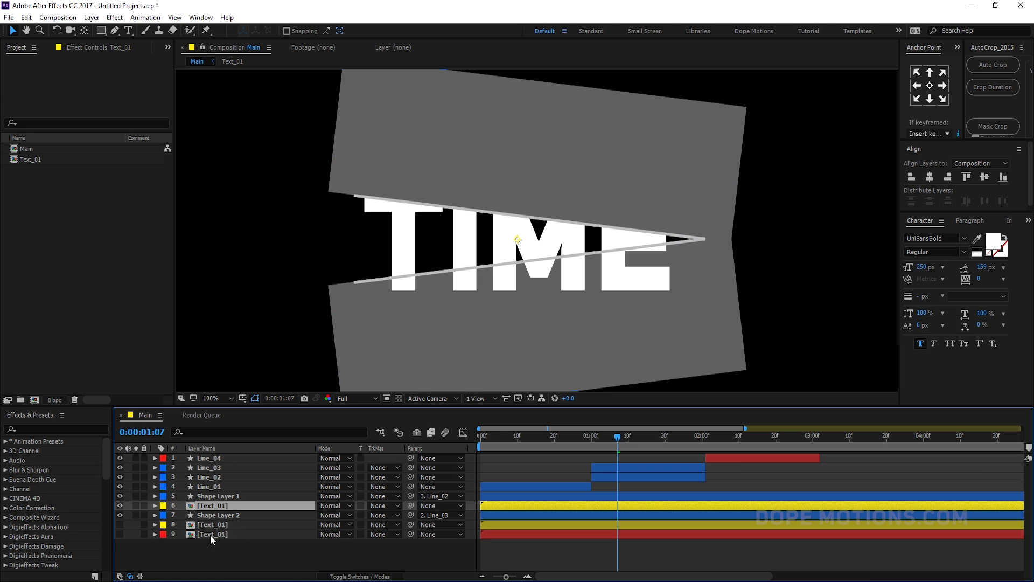
{"action": "left_click", "coordinate": [383, 505]}
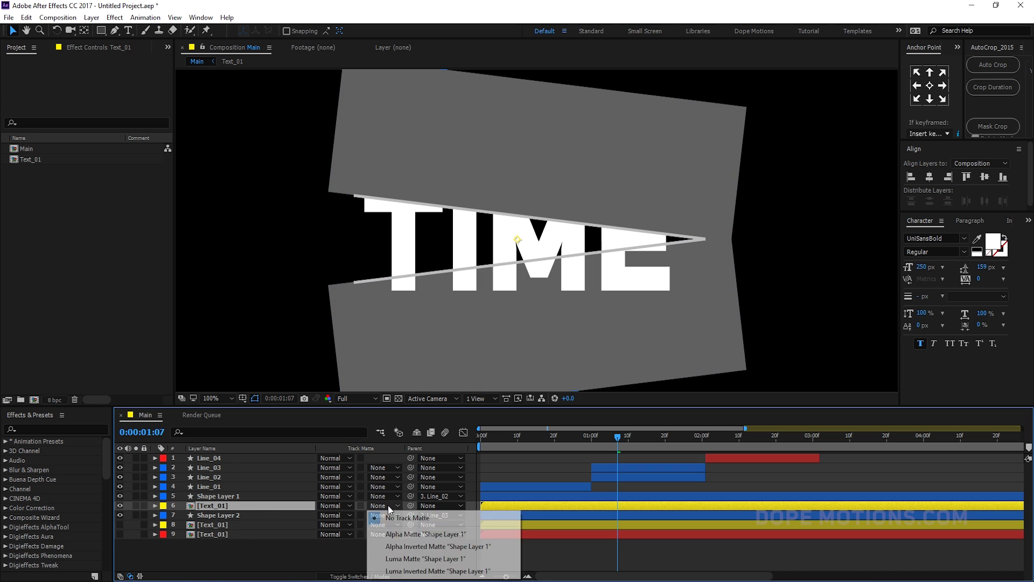
{"action": "left_click", "coordinate": [411, 531]}
{"action": "mouse_move", "coordinate": [601, 445]}
{"action": "left_mouse_down"}
{"action": "mouse_move", "coordinate": [631, 437]}
{"action": "mouse_move", "coordinate": [603, 438]}
{"action": "left_mouse_up"}
Set the middle Text_01 copy's track matte to Alpha Matte "Shape Layer 2" and make that copy visible again
{"action": "left_click", "coordinate": [237, 526]}
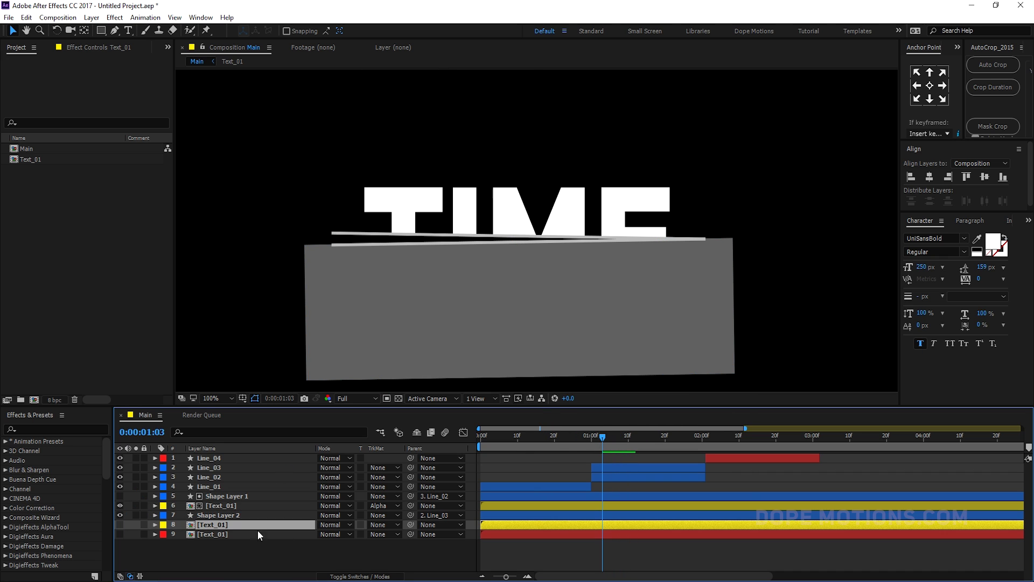
{"action": "left_click", "coordinate": [382, 525]}
{"action": "left_click", "coordinate": [399, 479]}
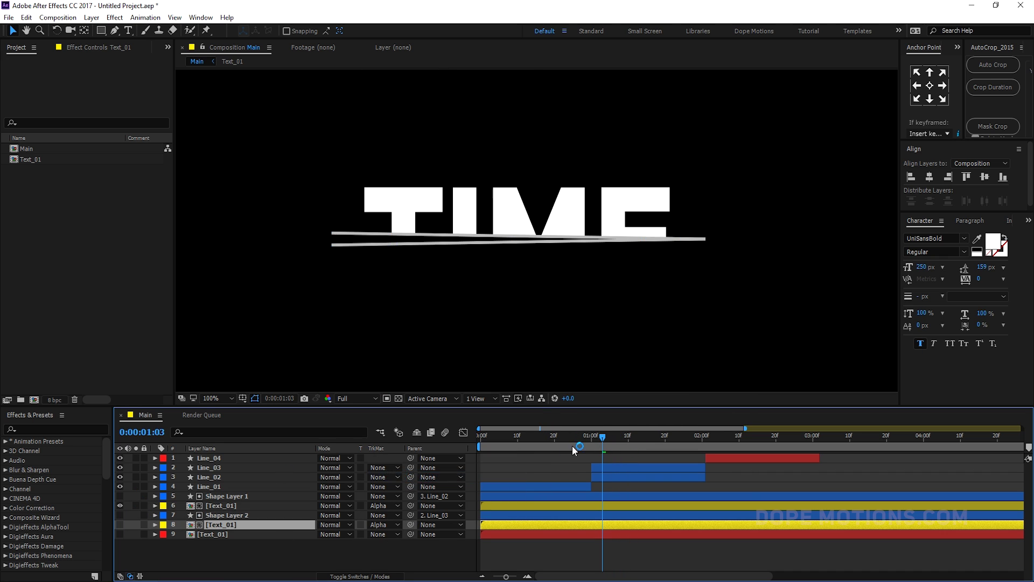
{"action": "left_click_drag", "start_coordinate": [600, 439], "coordinate": [622, 457]}
{"action": "left_click", "coordinate": [120, 522]}
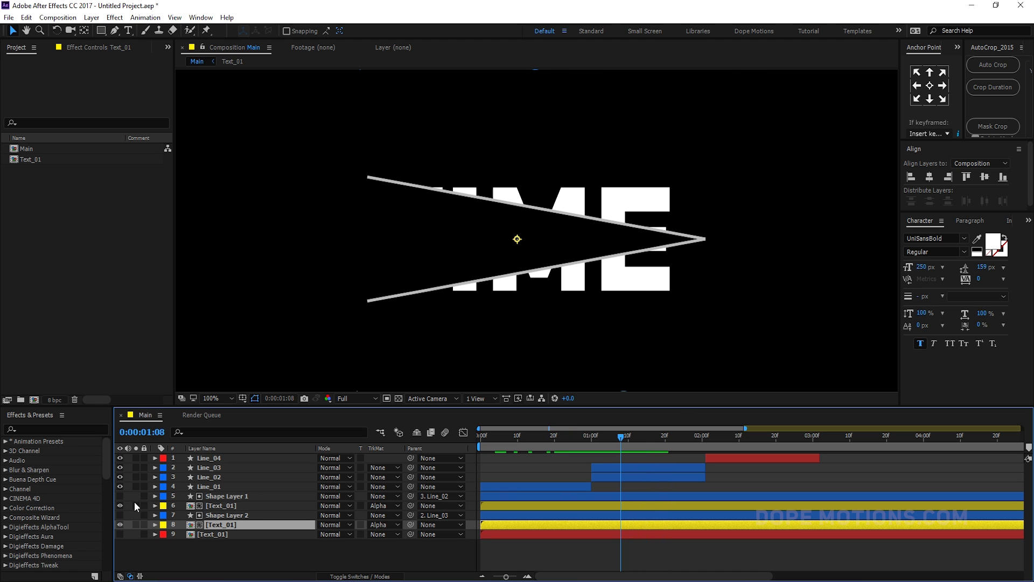
Make the bottom Text_01 copy visible and apply the Fill effect to it
{"action": "left_click", "coordinate": [203, 534]}
{"action": "left_click", "coordinate": [120, 533]}
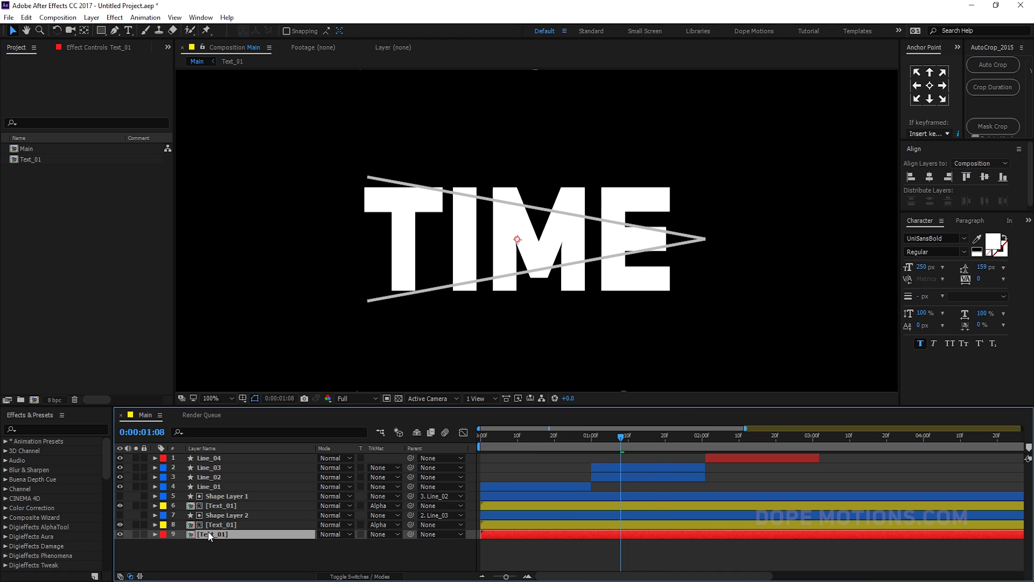
{"action": "key", "text": "ctrl+space"}
{"action": "left_click", "coordinate": [113, 520]}
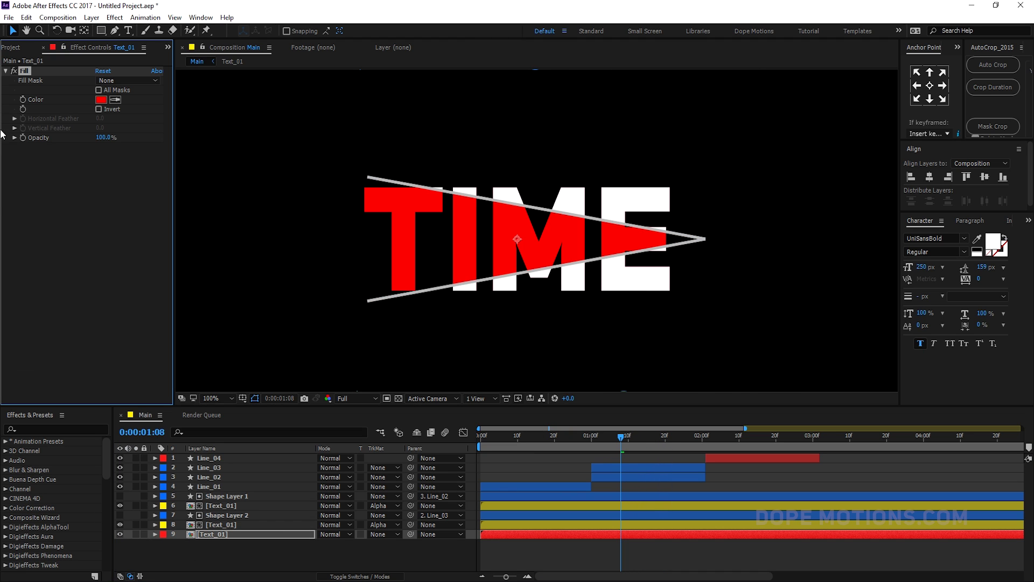
Change the Fill colour of the bottom Text_01 copy to a pinkish red
{"action": "left_click", "coordinate": [100, 100]}
{"action": "left_click", "coordinate": [823, 272]}
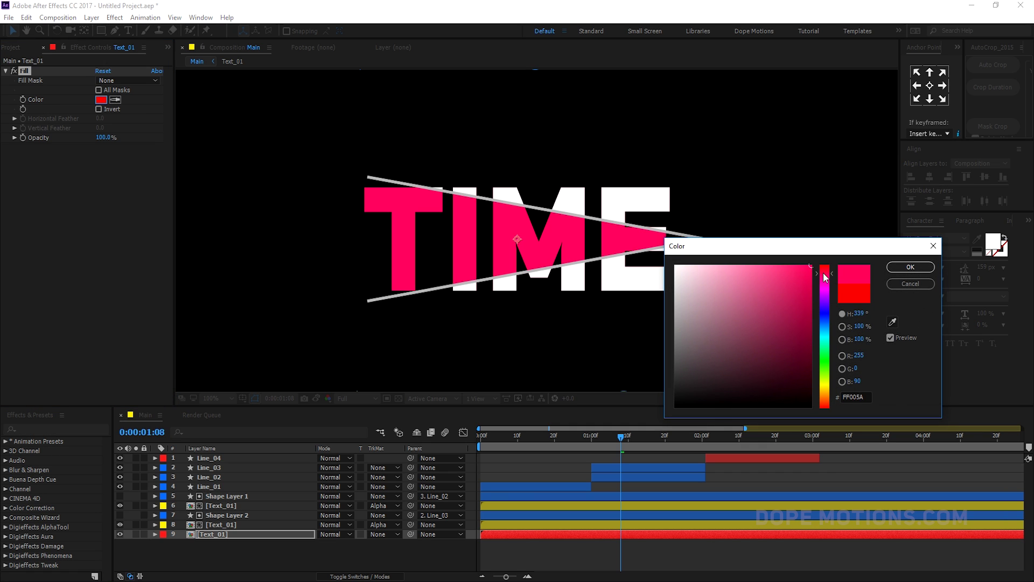
{"action": "left_click", "coordinate": [798, 264]}
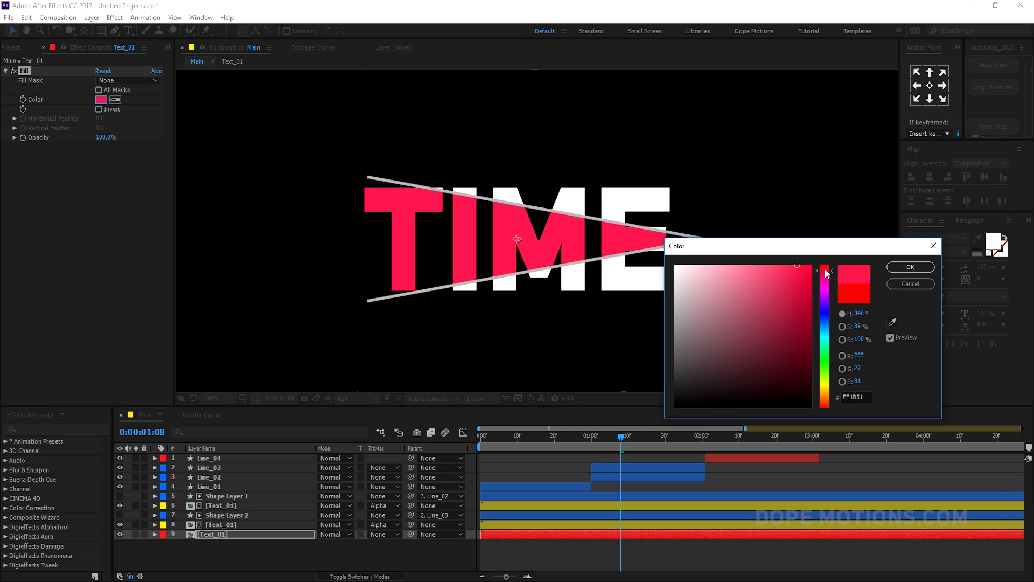
{"action": "left_click", "coordinate": [910, 267]}
{"action": "left_click", "coordinate": [381, 550]}
{"action": "key", "text": "comma"}
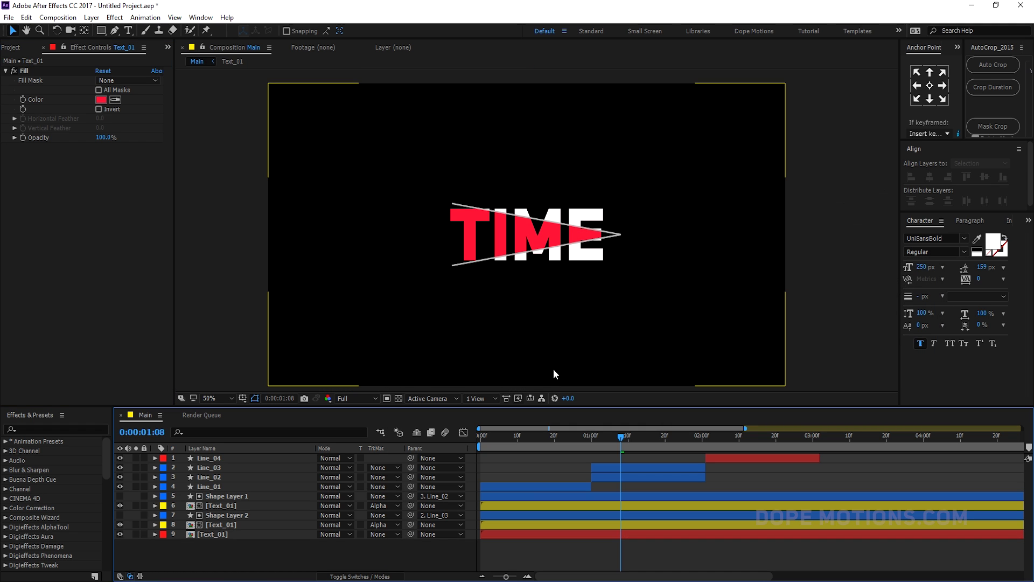
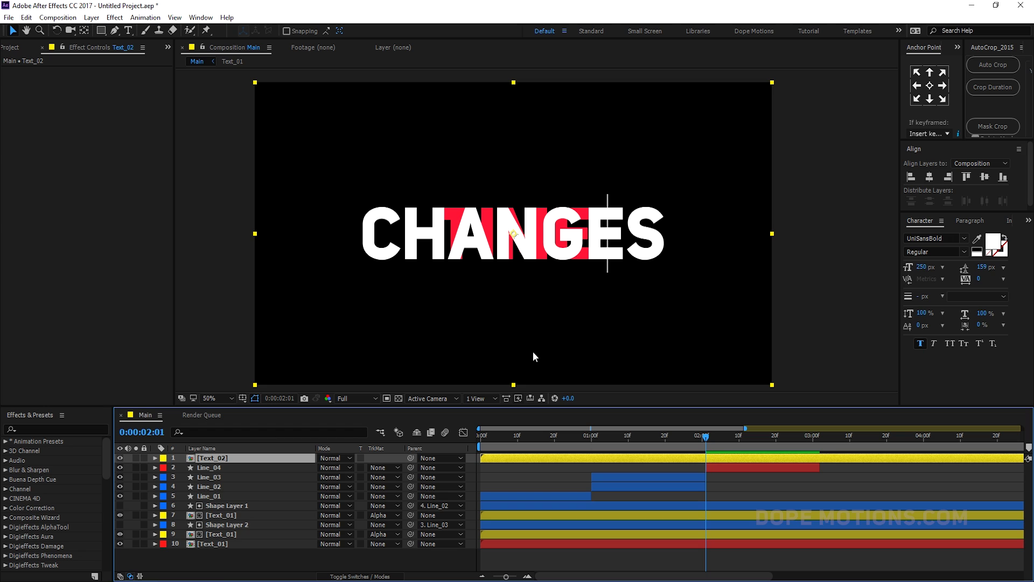
Keyframe Line_04's position at 0:00:02:01 and move it just past the right end of CHANGES at 0:00:02:20
{"action": "left_click", "coordinate": [721, 468]}
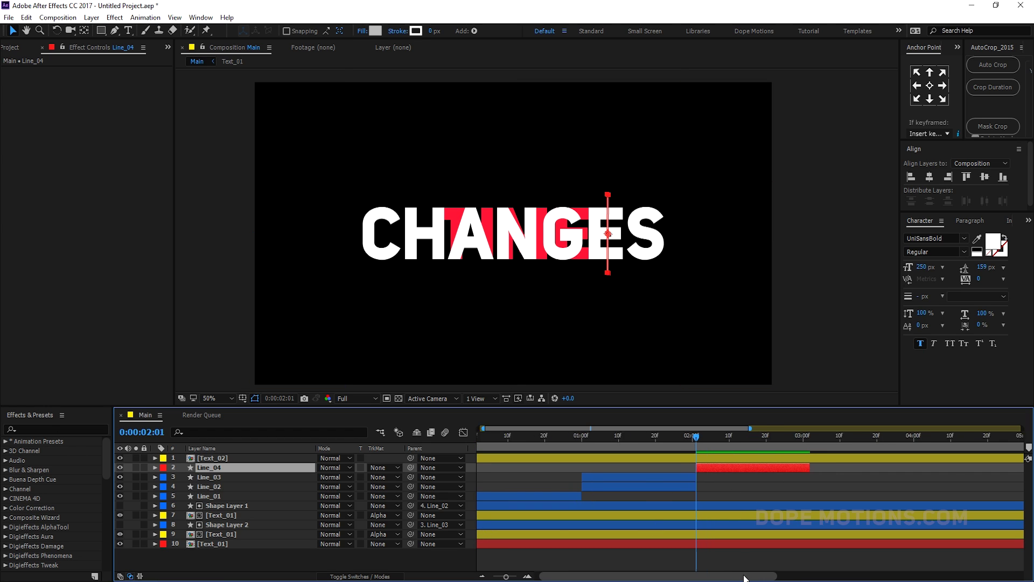
{"action": "scroll", "coordinate": [739, 575], "scroll_direction": "right", "scroll_amount": 5}
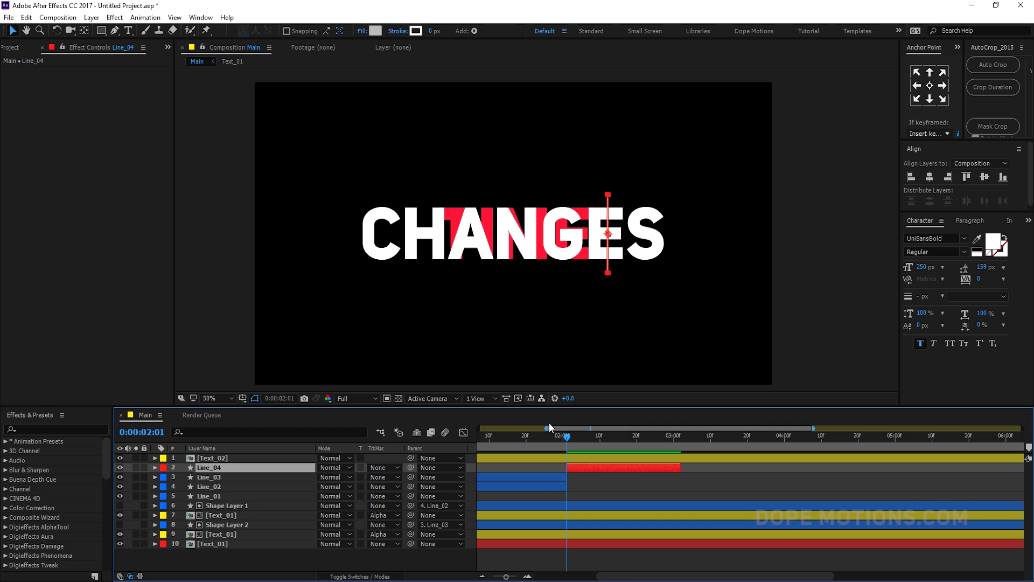
{"action": "key", "text": "p"}
{"action": "left_click", "coordinate": [182, 476]}
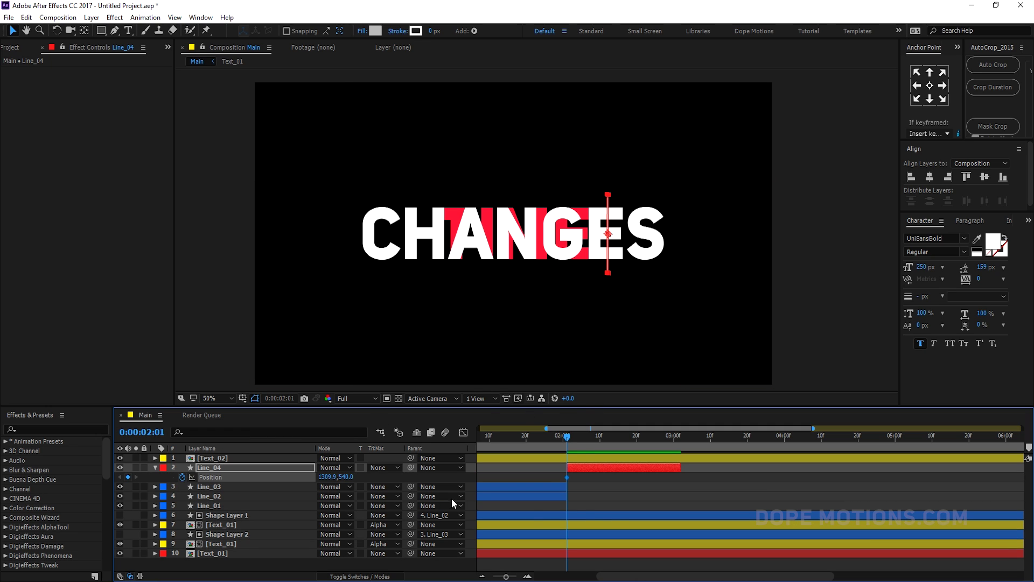
{"action": "left_click_drag", "start_coordinate": [566, 439], "coordinate": [636, 451]}
{"action": "left_click_drag", "start_coordinate": [607, 237], "coordinate": [692, 242]}
{"action": "left_click", "coordinate": [636, 472]}
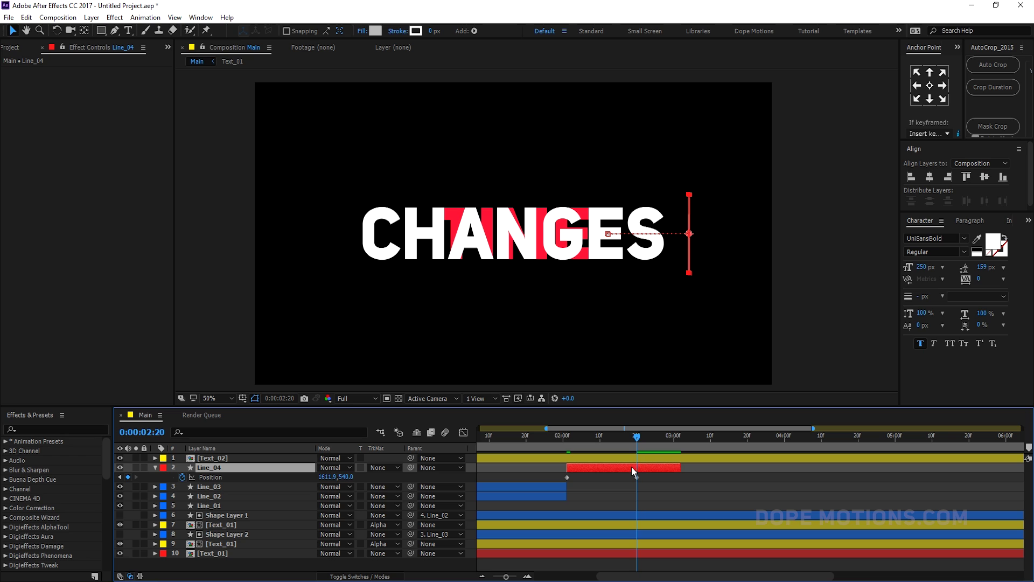
Extend Line_04 to about 0:00:05:20 and move it horizontally to the composition's left edge at 0:00:04:00
{"action": "left_click_drag", "start_coordinate": [682, 465], "coordinate": [970, 467]}
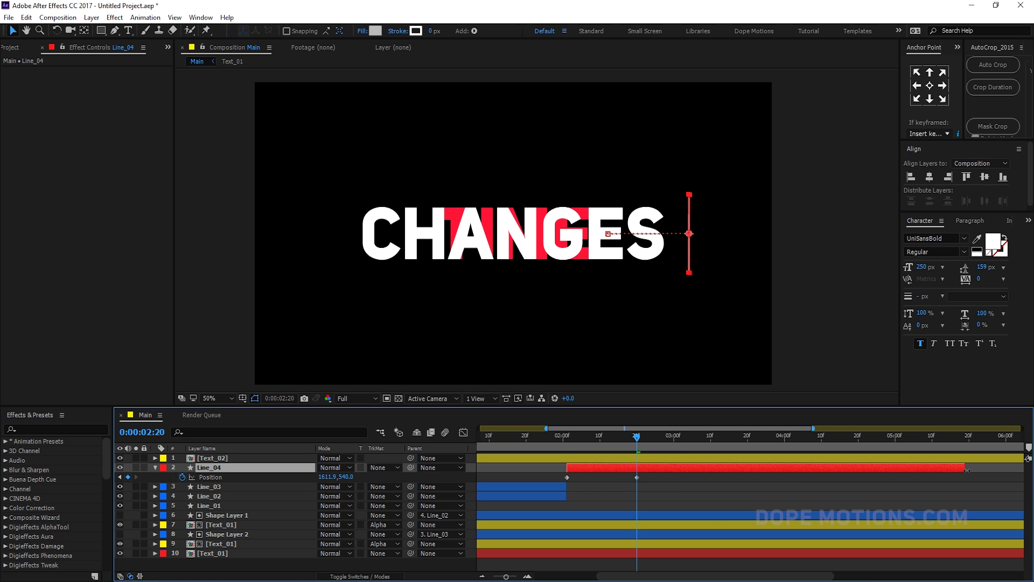
{"action": "left_click_drag", "start_coordinate": [635, 437], "coordinate": [785, 439]}
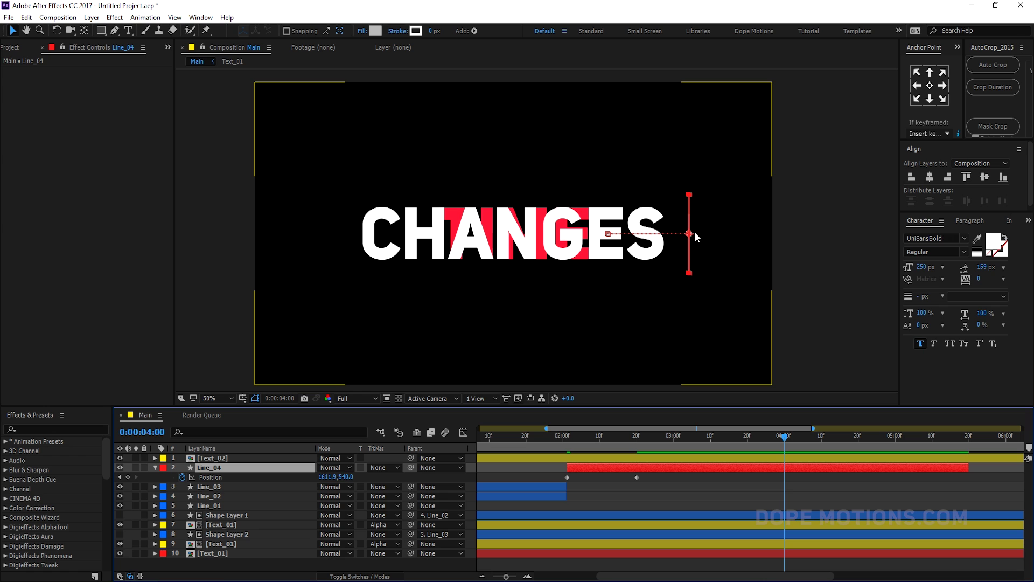
{"action": "left_click_drag", "start_coordinate": [693, 232], "coordinate": [245, 248]}
{"action": "left_click_drag", "start_coordinate": [562, 438], "coordinate": [713, 441]}
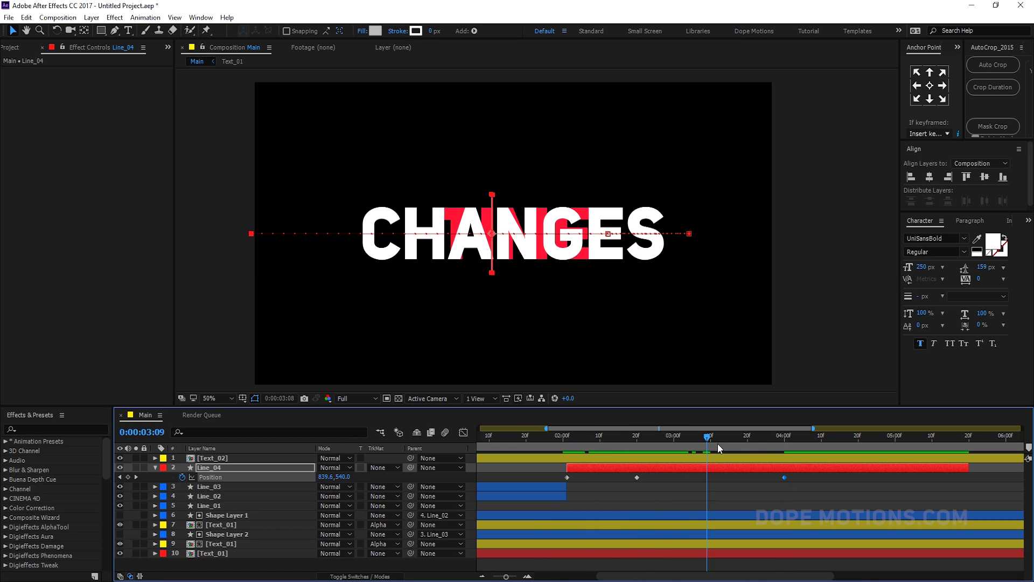
Apply Easy Ease to Line_04's three position keyframes, lengthen the incoming influence on the second and third in the speed graph, and preview the motion
{"action": "left_click_drag", "start_coordinate": [813, 490], "coordinate": [548, 454]}
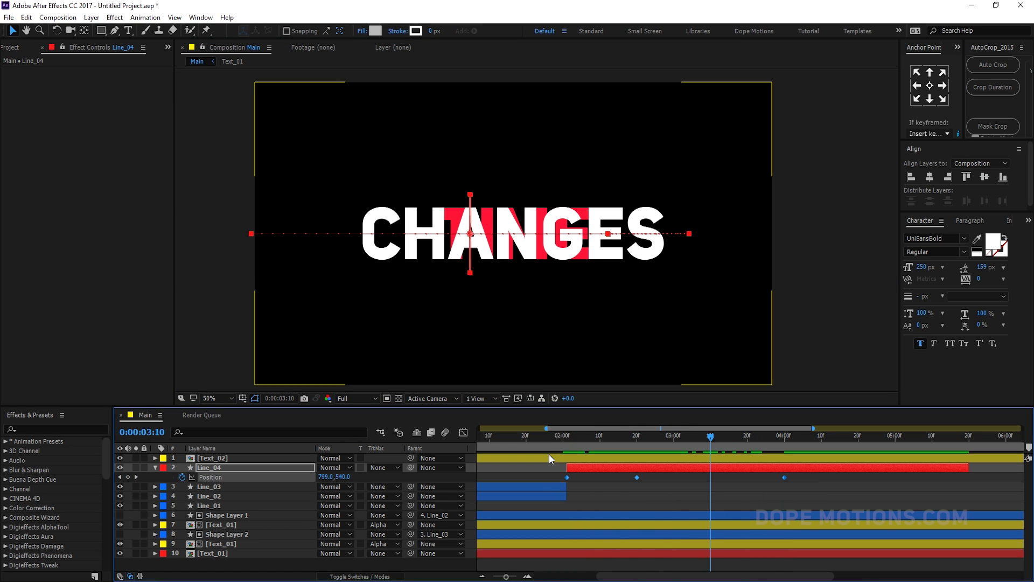
{"action": "key", "text": "F9"}
{"action": "left_click", "coordinate": [463, 432]}
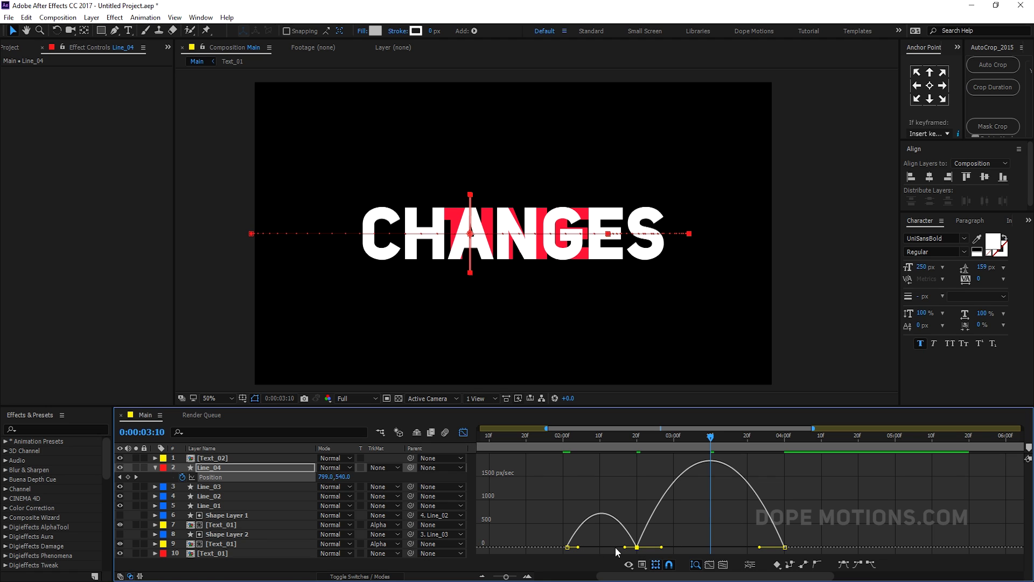
{"action": "left_click_drag", "start_coordinate": [625, 548], "coordinate": [602, 547]}
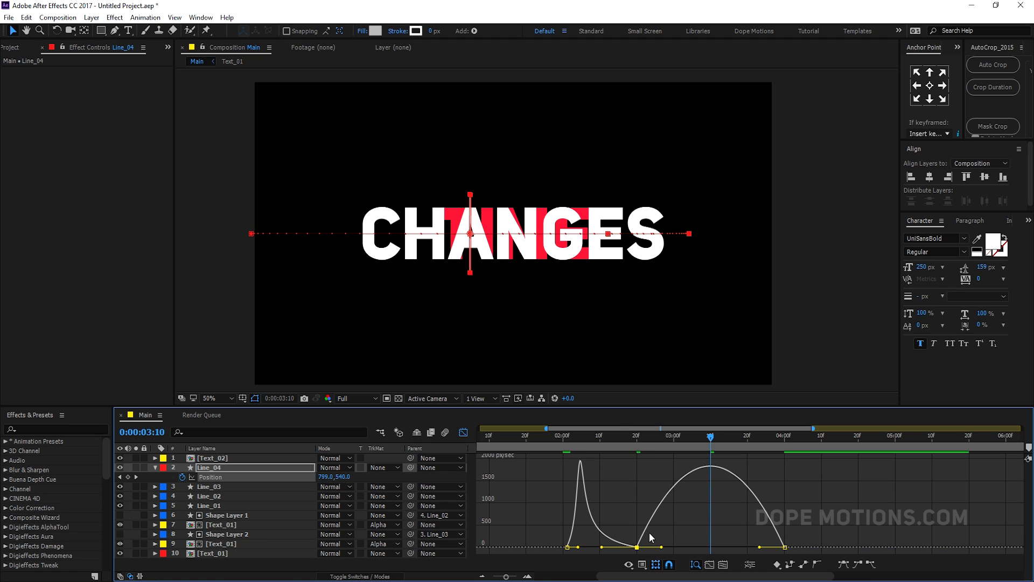
{"action": "left_click", "coordinate": [784, 548]}
{"action": "left_click_drag", "start_coordinate": [759, 548], "coordinate": [710, 545]}
{"action": "left_click", "coordinate": [561, 435]}
{"action": "key", "text": "space"}
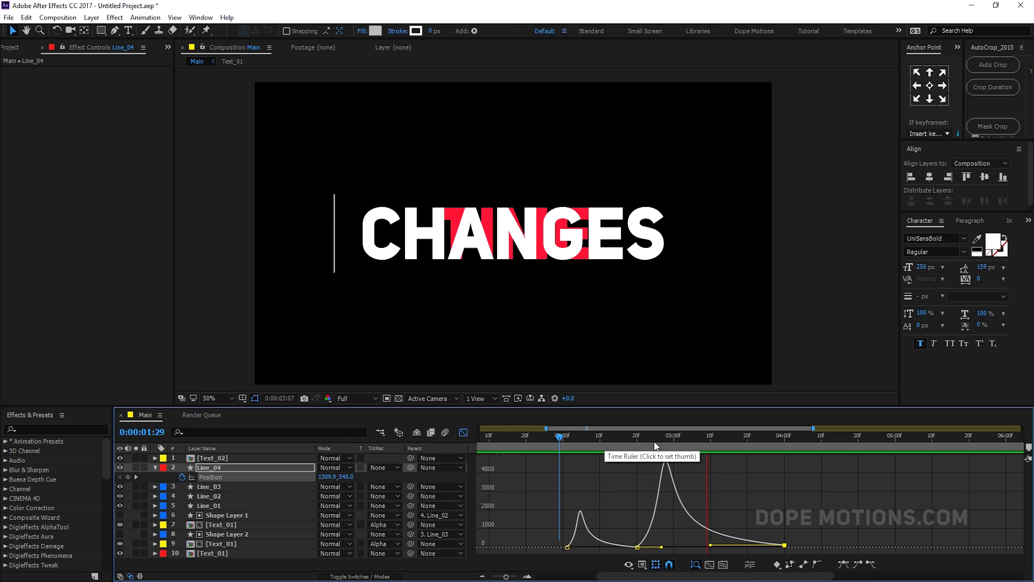
{"action": "key", "text": "space"}
{"action": "left_click", "coordinate": [463, 432]}
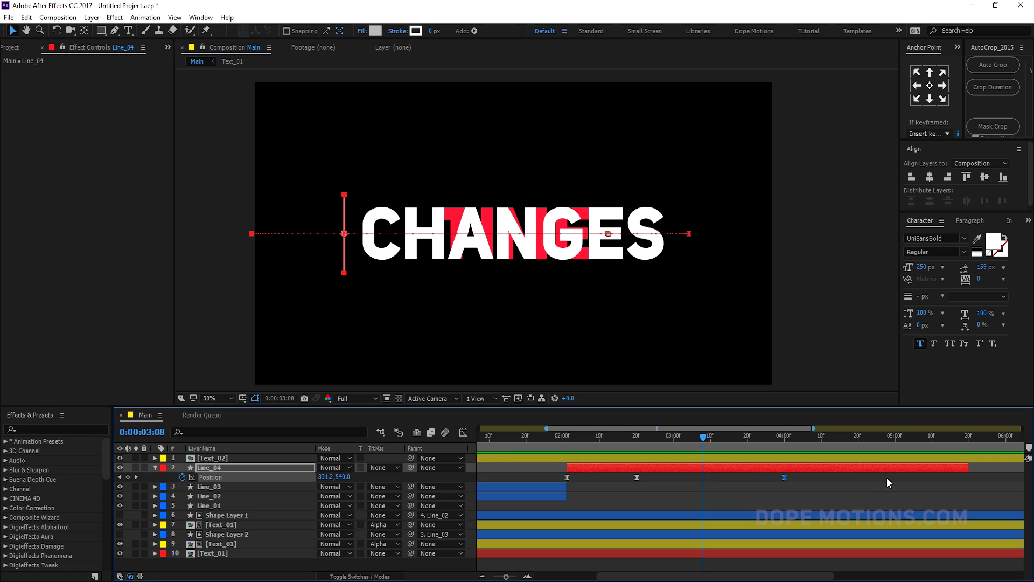
Move Line_04's last position keyframe to 0:00:03:20
{"action": "left_click", "coordinate": [851, 482]}
{"action": "left_click_drag", "start_coordinate": [753, 438], "coordinate": [749, 446]}
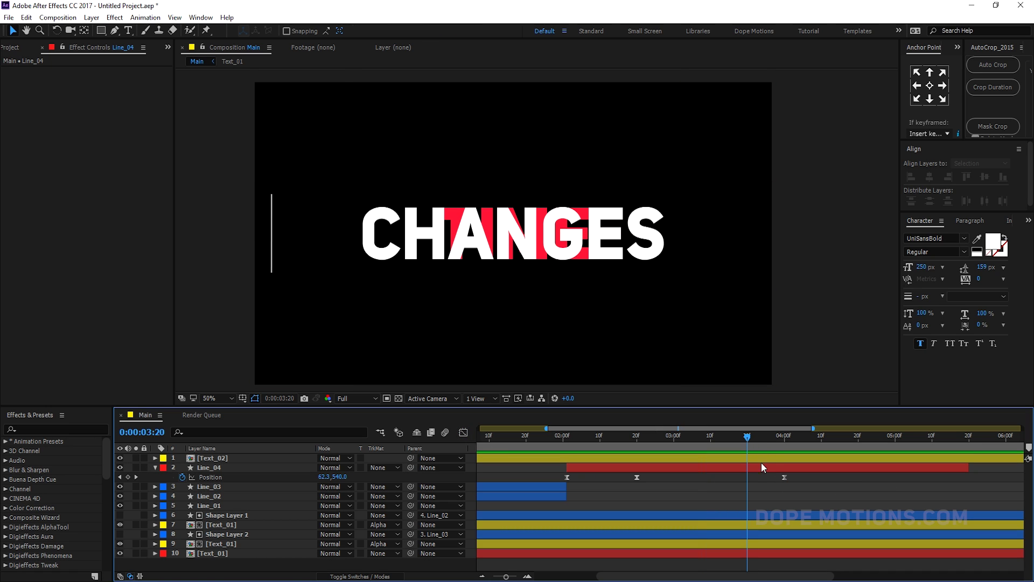
{"action": "left_click_drag", "start_coordinate": [785, 477], "coordinate": [748, 478]}
Draw a rectangle shape over the whole CHANGES text at 0:00:02:20, reaching from before the C to Line_04
{"action": "left_click_drag", "start_coordinate": [666, 435], "coordinate": [636, 441]}
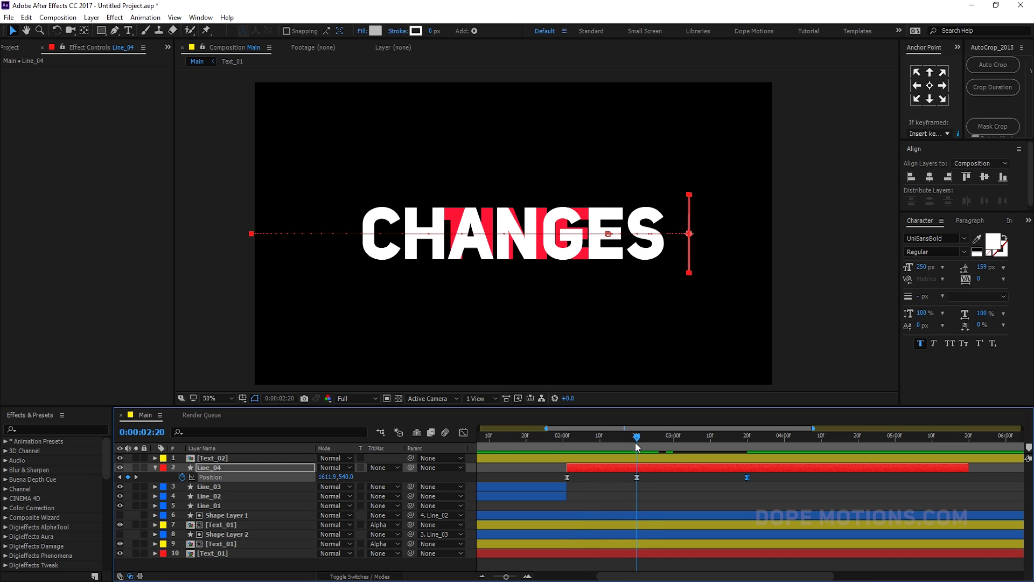
{"action": "left_click", "coordinate": [155, 468]}
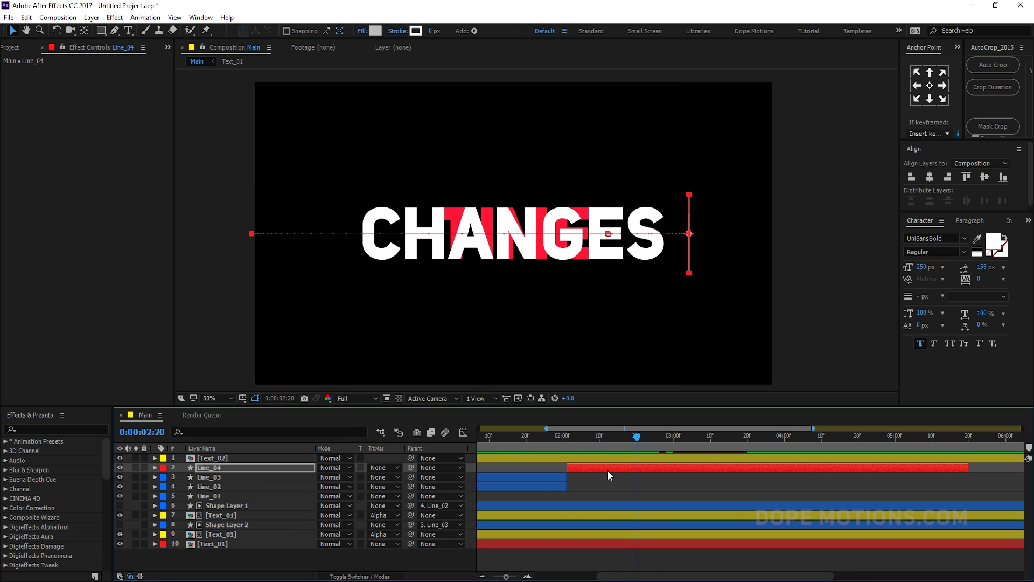
{"action": "left_click", "coordinate": [532, 558]}
{"action": "left_click", "coordinate": [101, 31]}
{"action": "mouse_move", "coordinate": [332, 192]}
{"action": "left_mouse_down"}
{"action": "mouse_move", "coordinate": [575, 274]}
{"action": "mouse_move", "coordinate": [688, 279]}
{"action": "left_mouse_up"}
Move the new rectangle to the right of CHANGES so its left edge lines up with Line_04
{"action": "key", "text": "period"}
{"action": "left_click_drag", "start_coordinate": [765, 201], "coordinate": [561, 201]}
{"action": "key", "text": "v"}
{"action": "key", "text": "comma"}
{"action": "left_click_drag", "start_coordinate": [341, 231], "coordinate": [687, 242]}
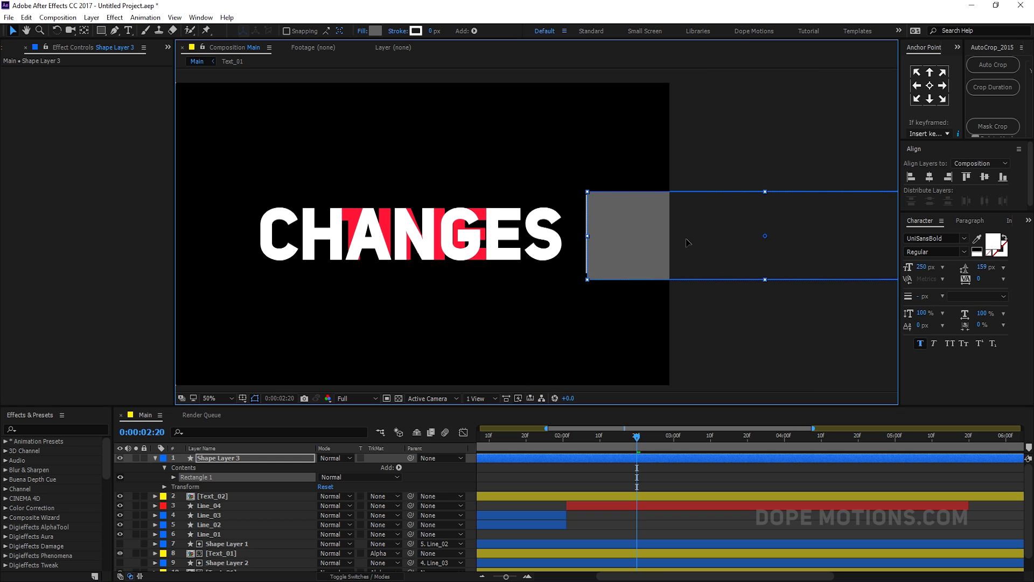
{"action": "key", "text": "period"}
{"action": "key", "text": "period"}
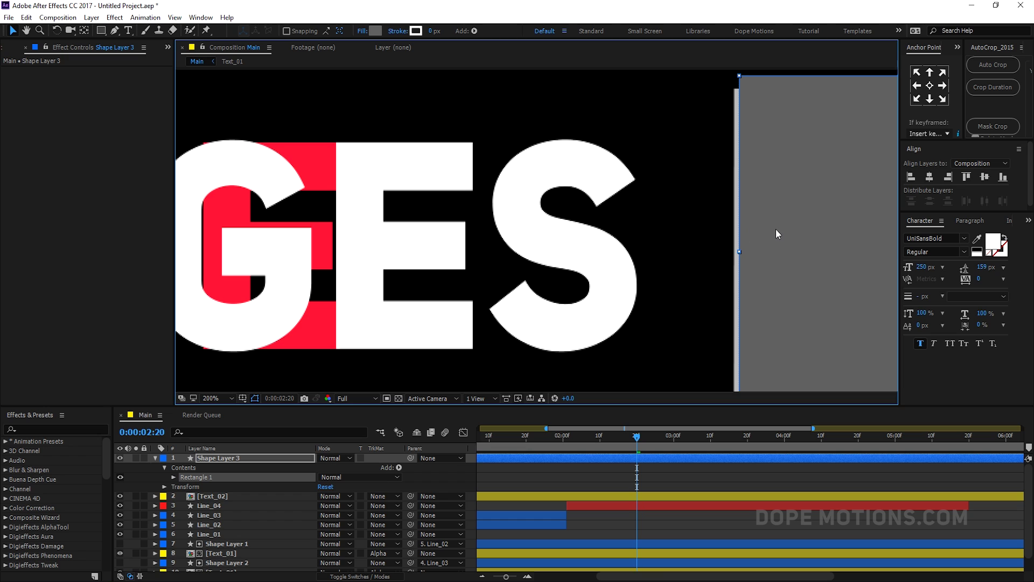
{"action": "left_click_drag", "start_coordinate": [776, 229], "coordinate": [774, 228]}
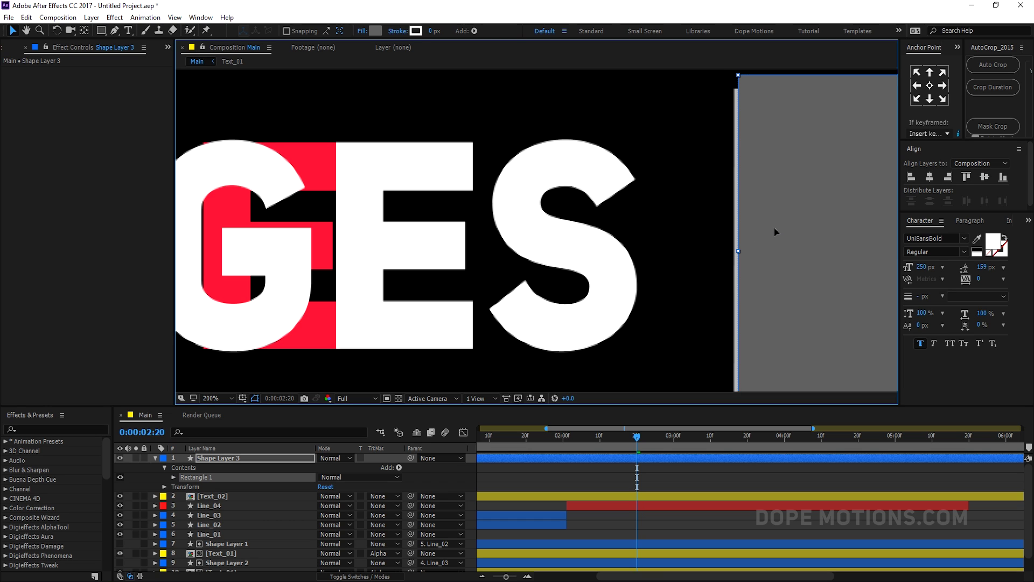
{"action": "key", "text": "comma"}
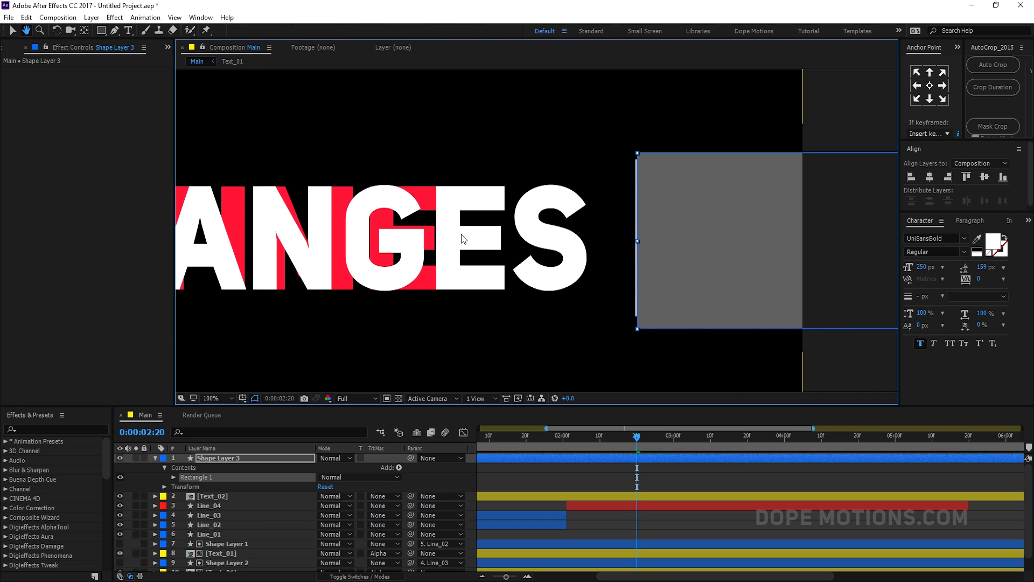
{"action": "key", "text": "comma"}
{"action": "left_click_drag", "start_coordinate": [464, 233], "coordinate": [539, 224]}
Parent Shape Layer 3 to Line_04 and scrub to 0:00:03:09 to check that the rectangle follows the line
{"action": "left_click", "coordinate": [338, 458]}
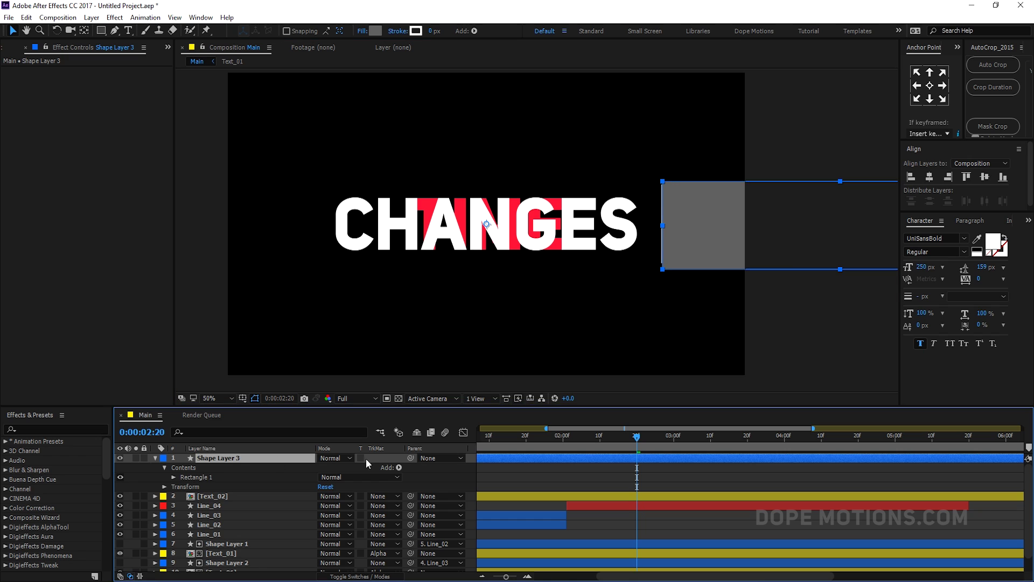
{"action": "left_click_drag", "start_coordinate": [410, 458], "coordinate": [243, 507]}
{"action": "left_click", "coordinate": [156, 458]}
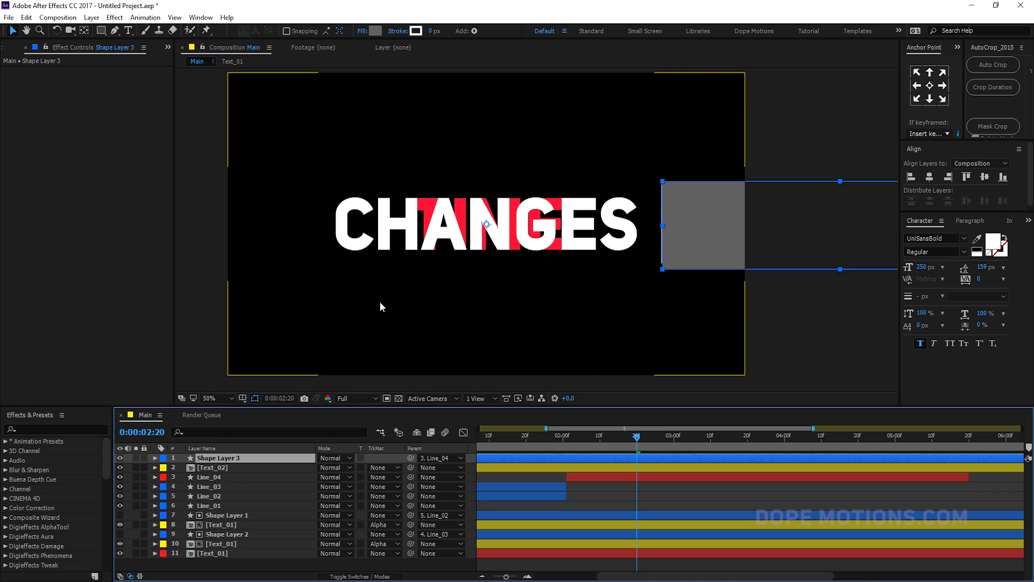
{"action": "scroll", "coordinate": [380, 302], "scroll_direction": "down", "scroll_amount": 2}
{"action": "left_click_drag", "start_coordinate": [642, 435], "coordinate": [707, 435]}
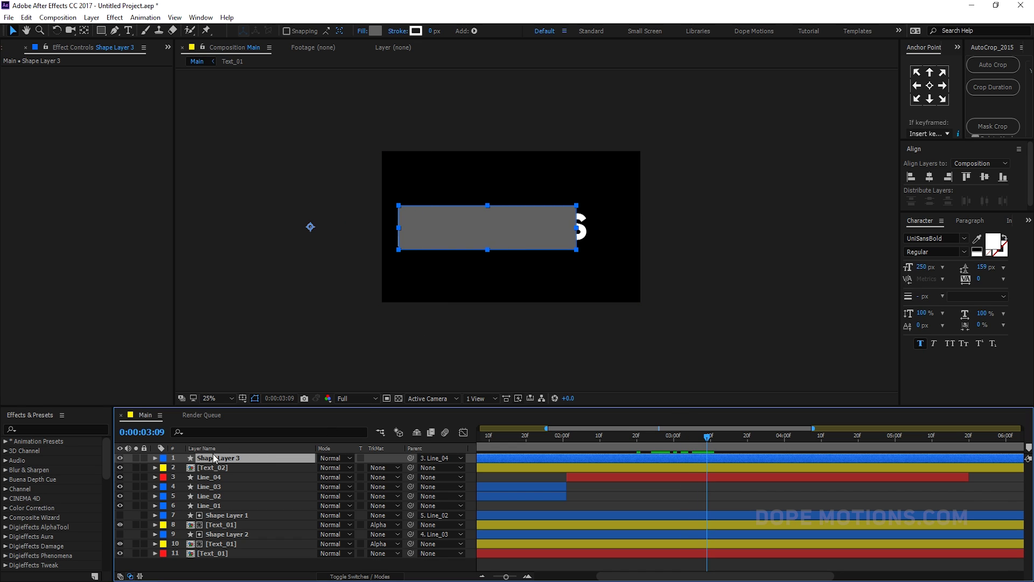
With Shape Layer 3 unparented at 0:00:02:20, place its anchor point on its left edge and scale it to 172, 100%
{"action": "left_click", "coordinate": [917, 89]}
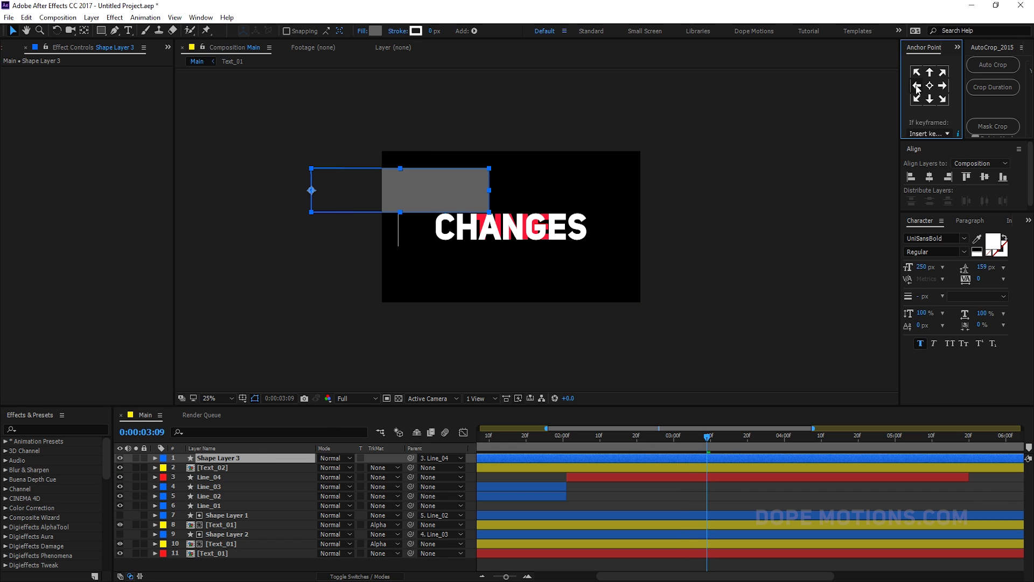
{"action": "key", "text": "j"}
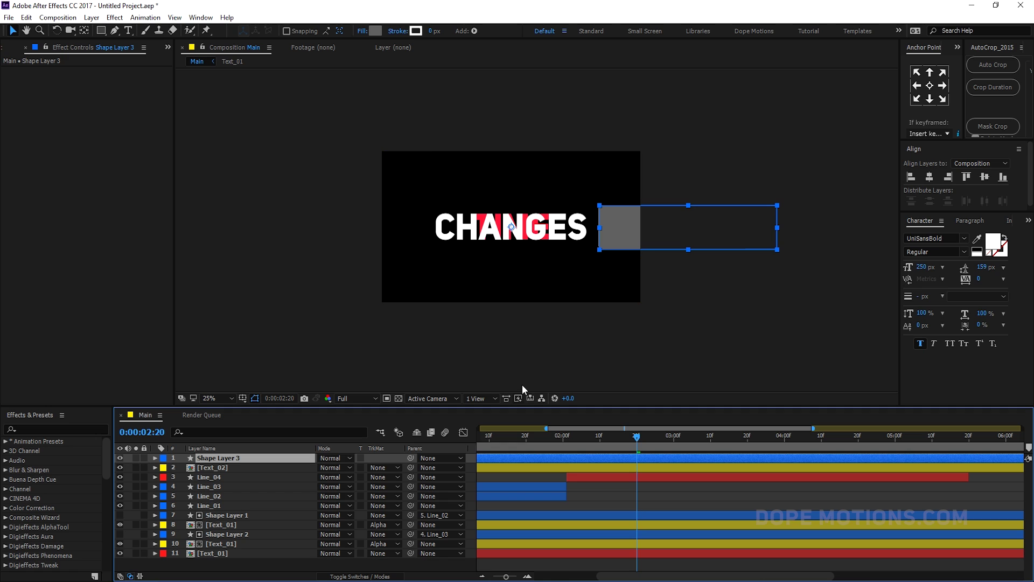
{"action": "key", "text": "s"}
{"action": "left_click", "coordinate": [321, 467]}
{"action": "mouse_move", "coordinate": [335, 467]}
{"action": "left_mouse_down"}
{"action": "mouse_move", "coordinate": [365, 464]}
{"action": "mouse_move", "coordinate": [354, 465]}
{"action": "left_mouse_up"}
{"action": "left_click", "coordinate": [917, 85]}
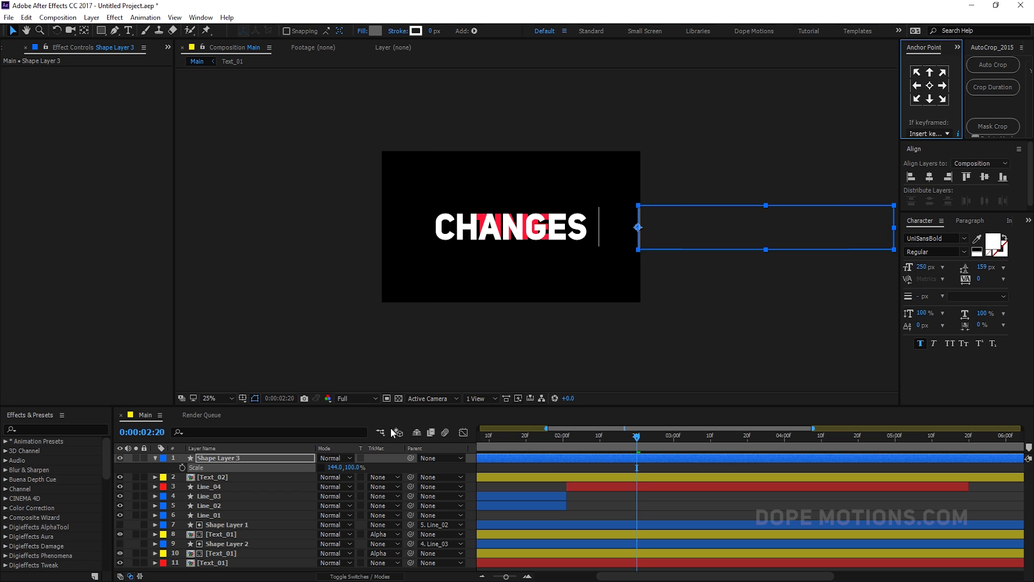
{"action": "left_click_drag", "start_coordinate": [337, 467], "coordinate": [342, 468]}
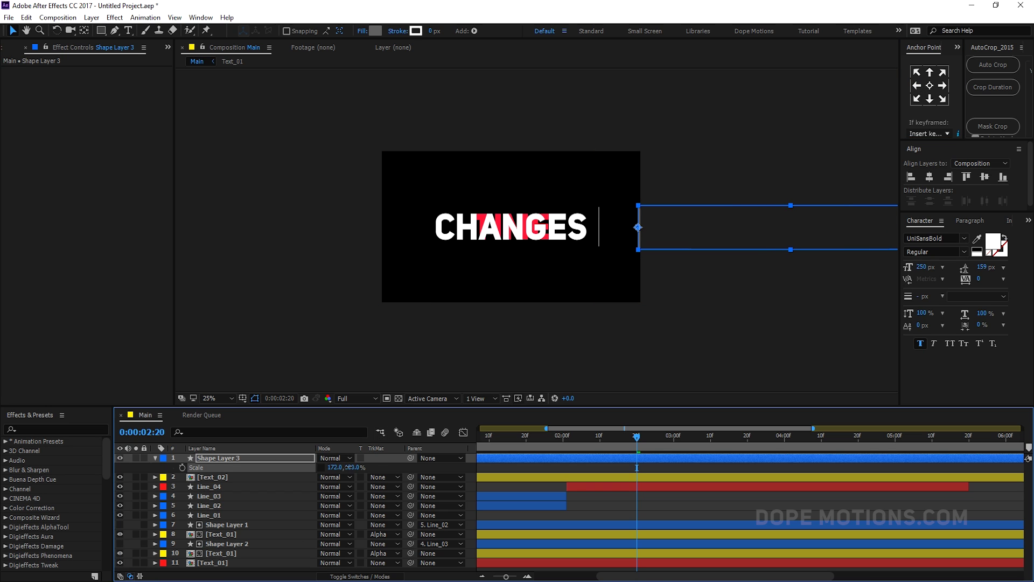
Move the widened rectangle horizontally until its left edge lines up with Line_04
{"action": "scroll", "coordinate": [537, 230], "scroll_direction": "up", "scroll_amount": 2}
{"action": "left_click_drag", "start_coordinate": [755, 232], "coordinate": [701, 232]}
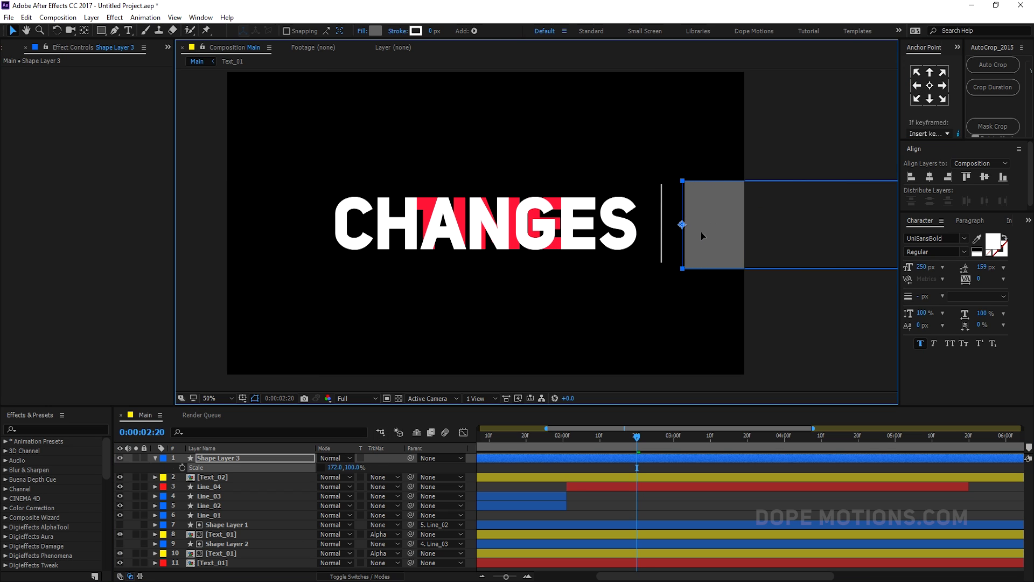
{"action": "key", "text": "period"}
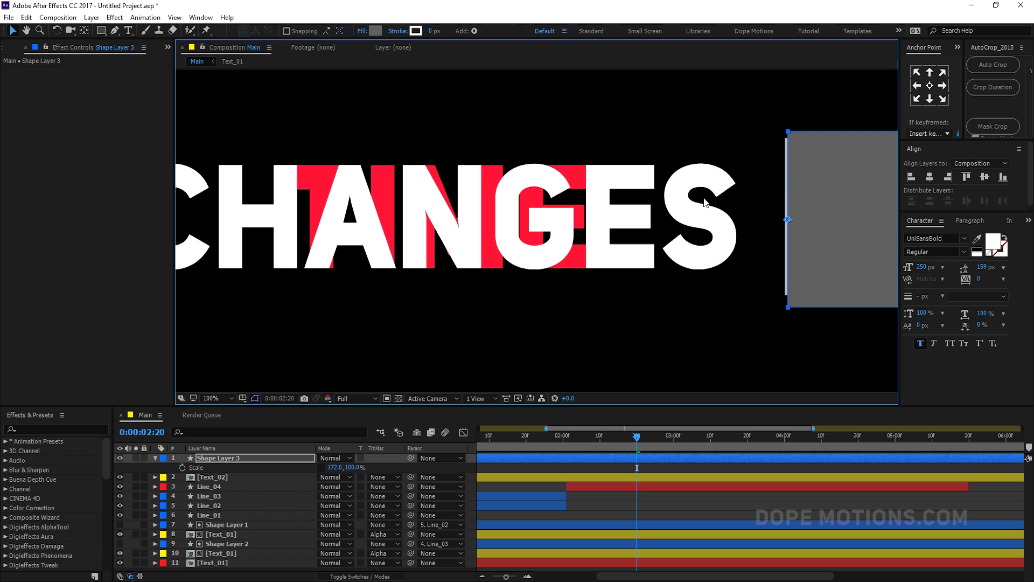
{"action": "key", "text": "comma"}
Parent Shape Layer 3 to Line_04 again and scrub to 0:00:03:18 to check that the rectangle follows the line
{"action": "left_click", "coordinate": [154, 460]}
{"action": "left_click_drag", "start_coordinate": [411, 458], "coordinate": [222, 480]}
{"action": "left_click_drag", "start_coordinate": [642, 442], "coordinate": [742, 450]}
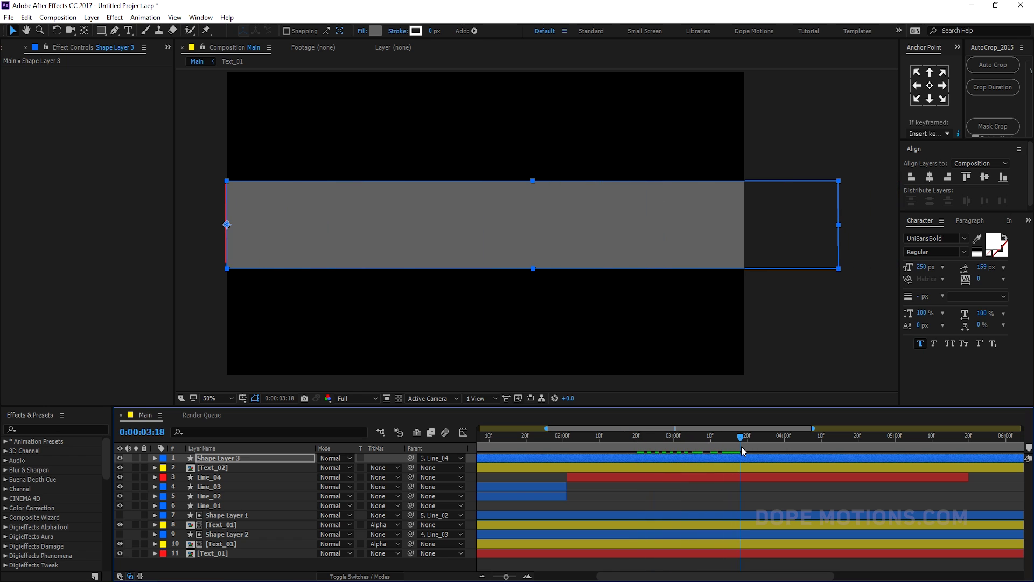
Set the Text_02 track matte to Alpha Matte "Shape Layer 3" and check the reveal at 0:00:02:26
{"action": "left_click", "coordinate": [218, 469]}
{"action": "left_click", "coordinate": [390, 468]}
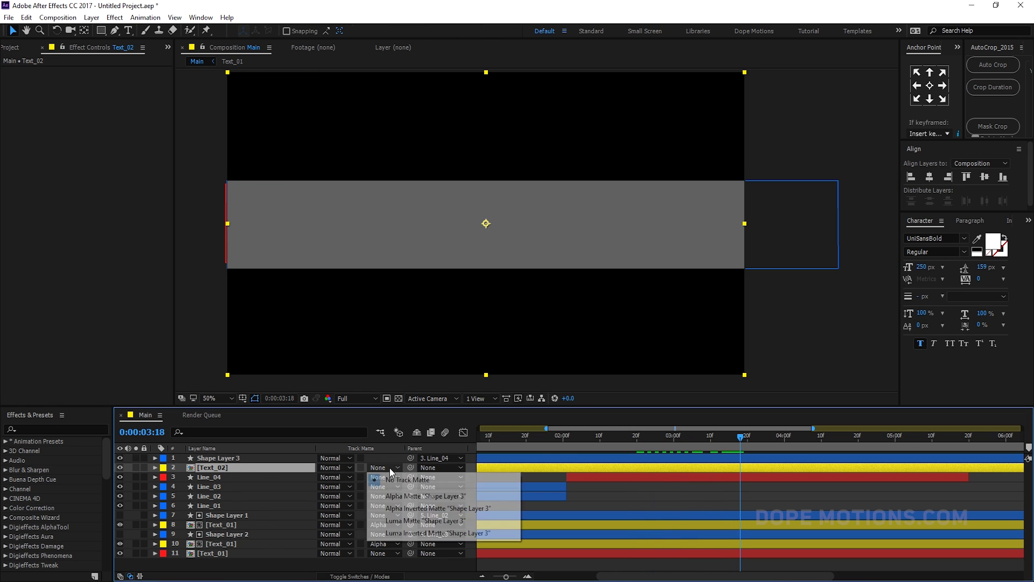
{"action": "left_click", "coordinate": [396, 496]}
{"action": "left_click_drag", "start_coordinate": [740, 438], "coordinate": [659, 436]}
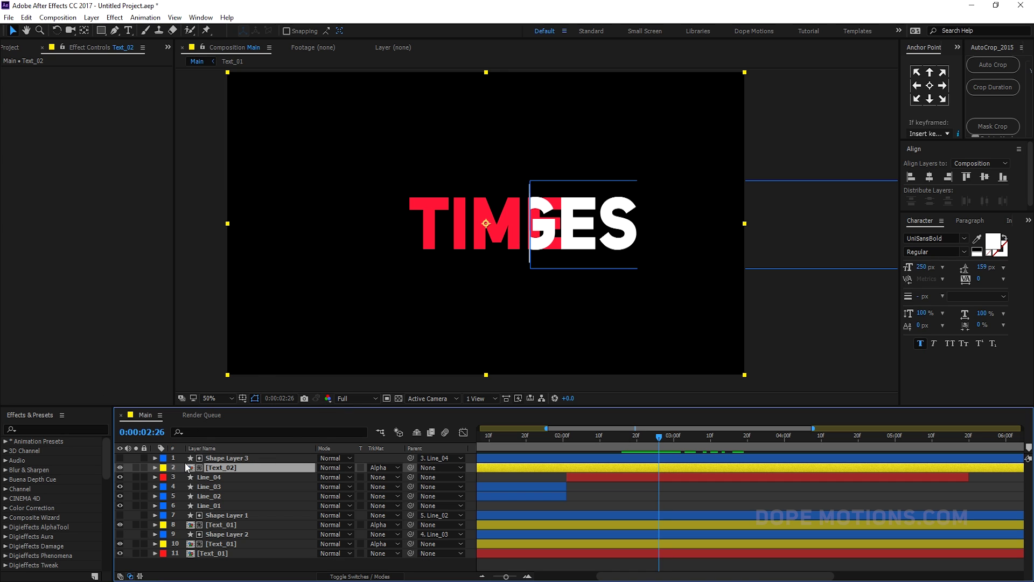
Duplicate Shape Layer 3 and place the copy directly above the red Text_01 layer at the end of the layer stack
{"action": "left_click", "coordinate": [222, 459]}
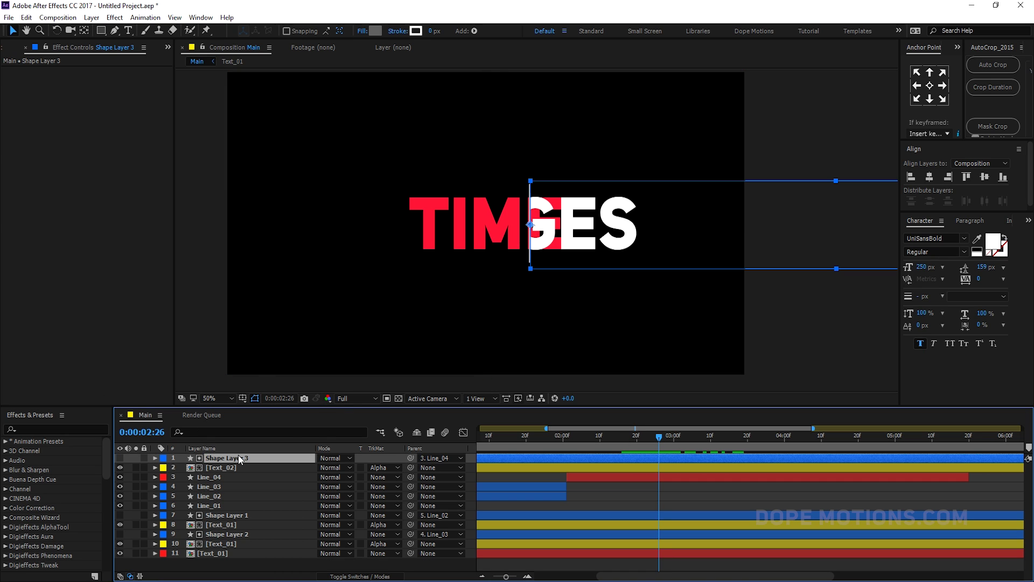
{"action": "key", "text": "ctrl+d"}
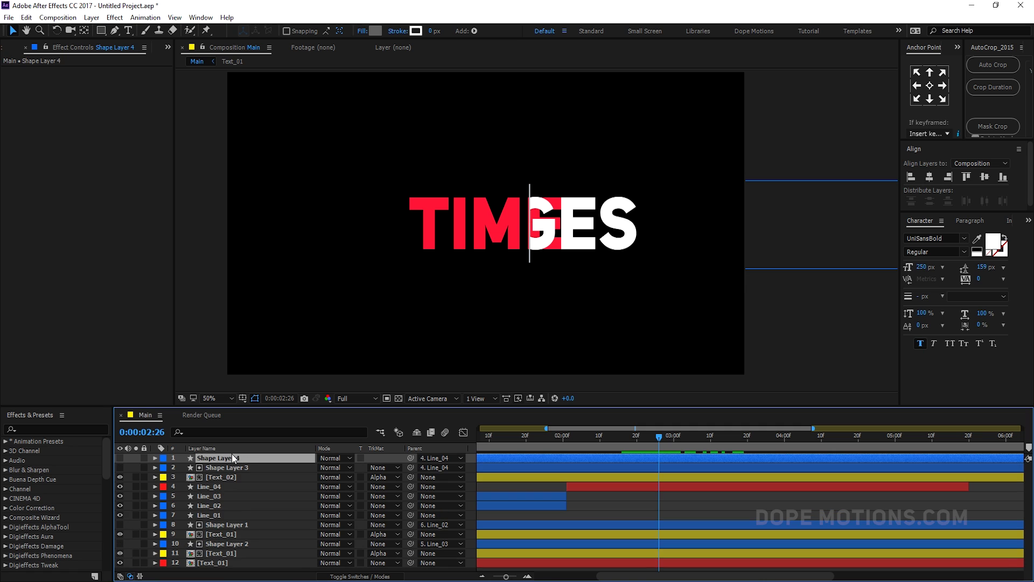
{"action": "left_click_drag", "start_coordinate": [222, 461], "coordinate": [217, 562]}
{"action": "left_click", "coordinate": [218, 562]}
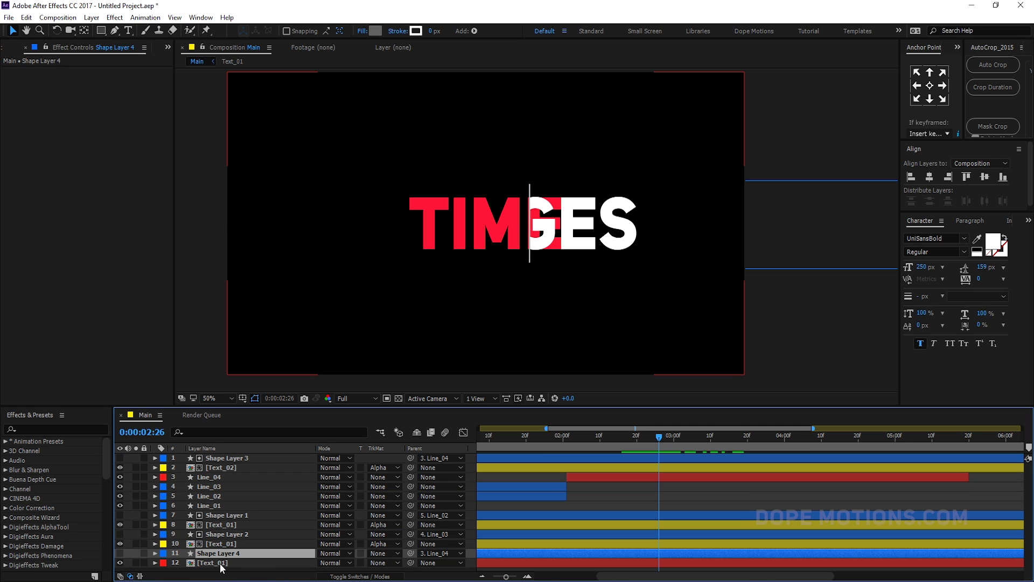
Set the red Text_01 layer's track matte to Alpha Inverted Matte "Shape Layer 4"
{"action": "left_click", "coordinate": [383, 563]}
{"action": "left_click", "coordinate": [399, 514]}
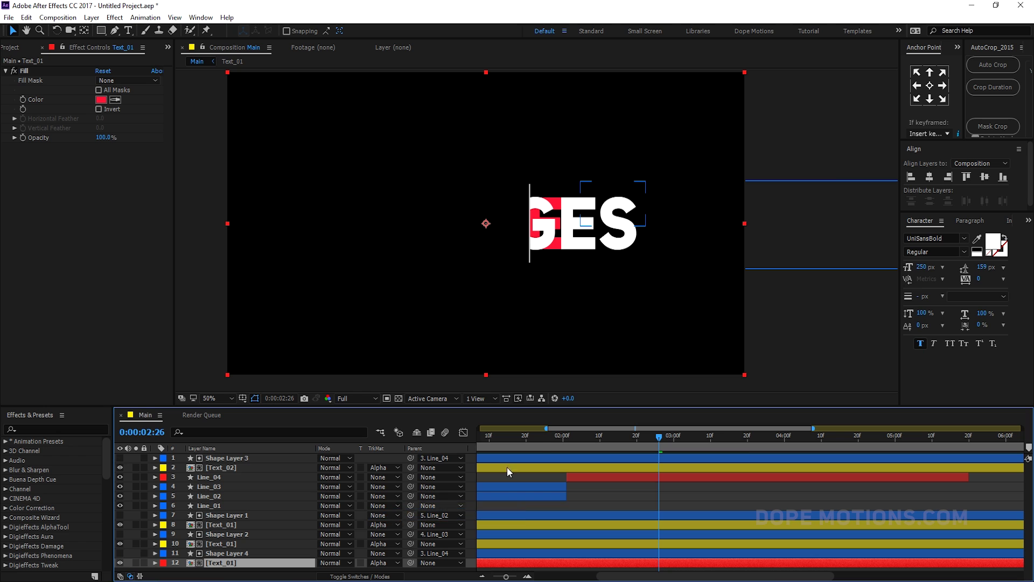
{"action": "left_click", "coordinate": [384, 562]}
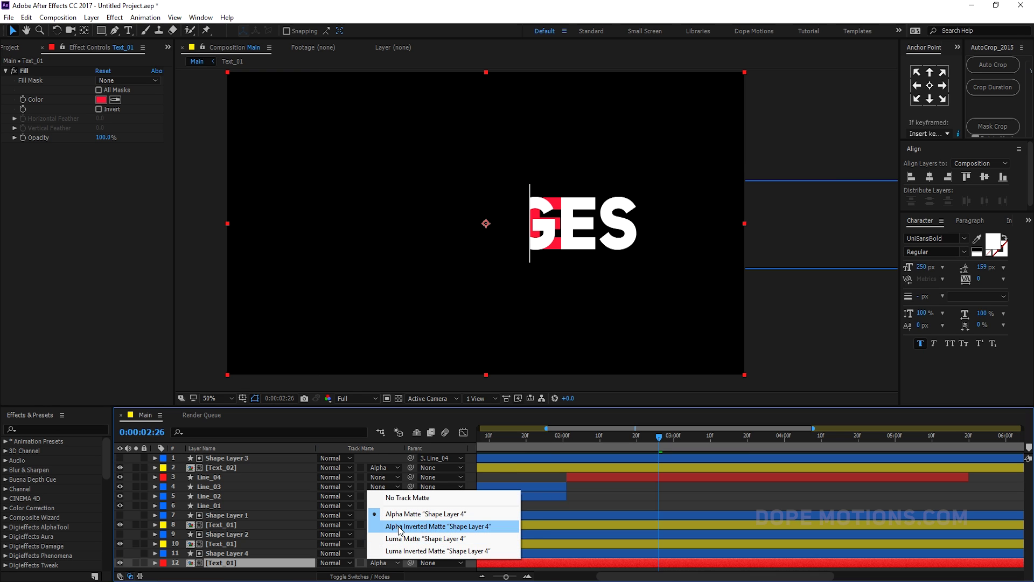
{"action": "left_click", "coordinate": [410, 527]}
Trim the start of Shape Layer 3 and Text_02 to 0:00:02:10
{"action": "left_click_drag", "start_coordinate": [661, 438], "coordinate": [599, 441]}
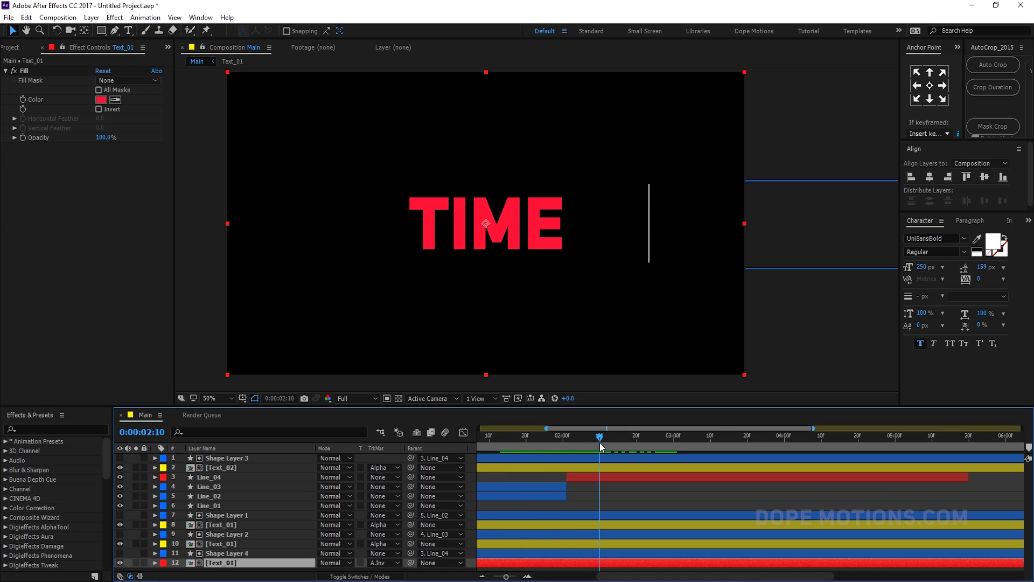
{"action": "left_click", "coordinate": [229, 468]}
{"action": "left_click", "coordinate": [229, 459], "text": "shift"}
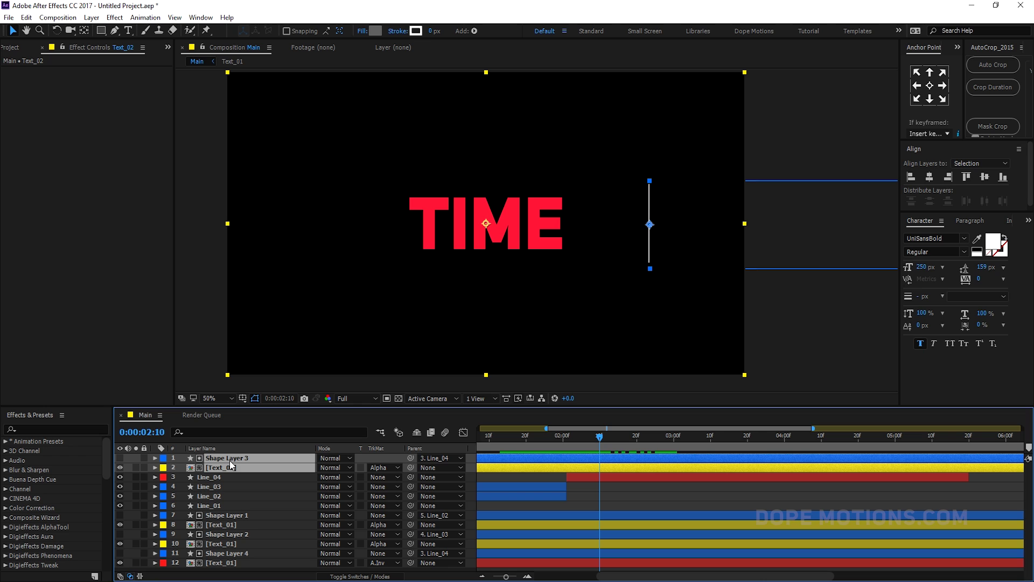
{"action": "key", "text": "alt+bracketleft"}
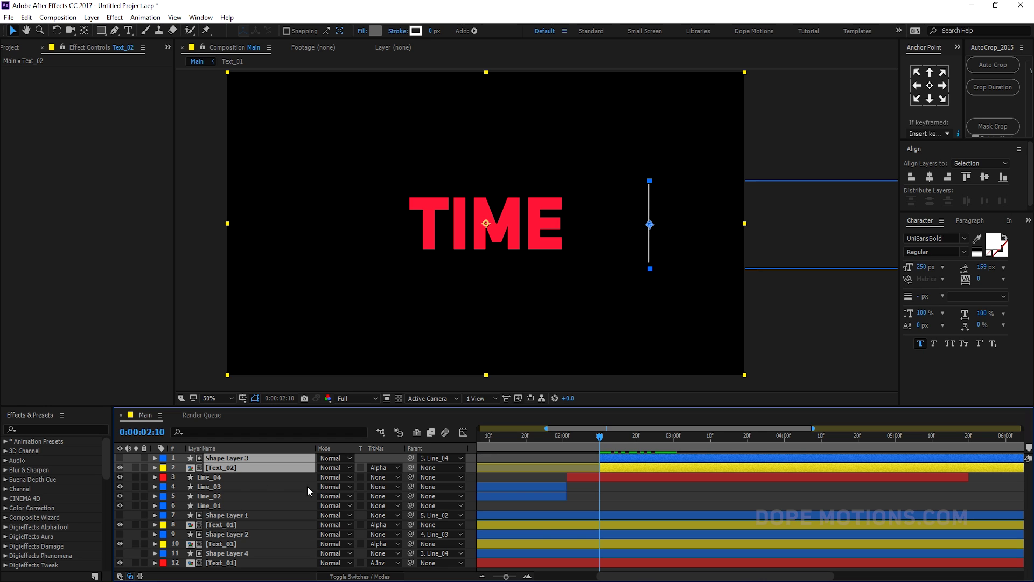
Preview the TIME to CHANGES transition, and play the whole animation from the beginning
{"action": "left_click", "coordinate": [603, 496]}
{"action": "key", "text": "space"}
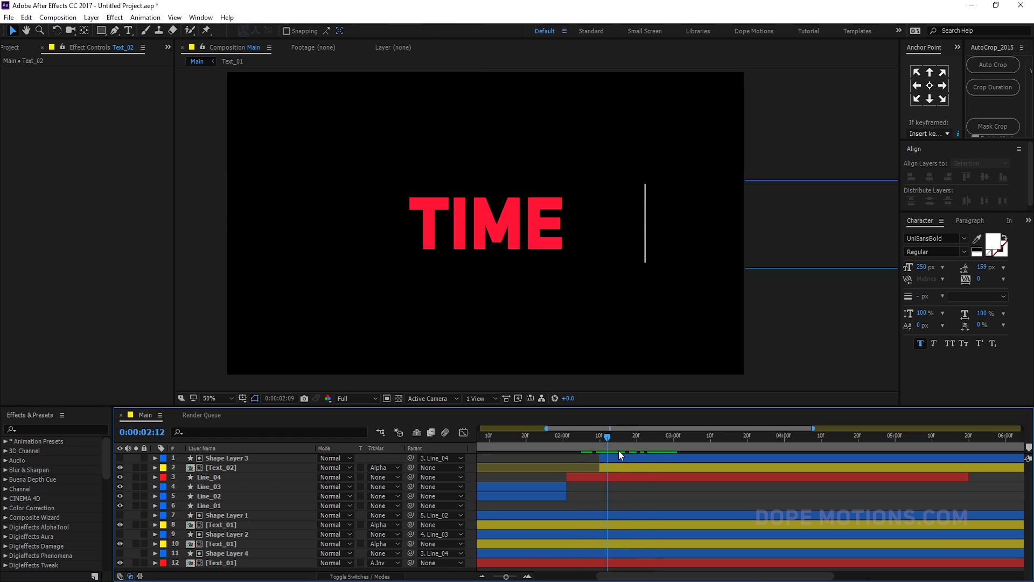
{"action": "key", "text": "space"}
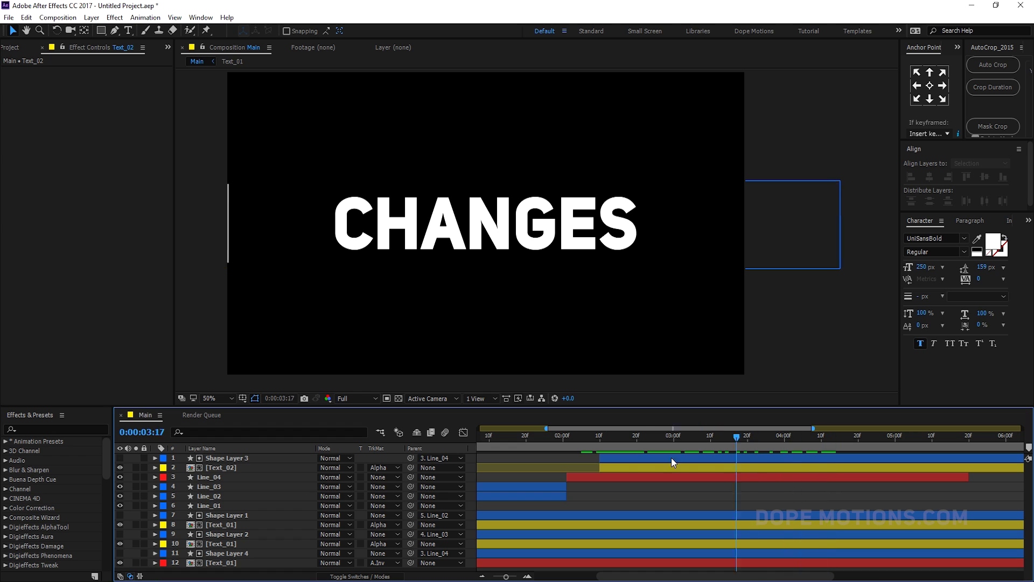
{"action": "key", "text": "Home"}
{"action": "scroll", "coordinate": [579, 497], "scroll_direction": "down", "scroll_amount": 4}
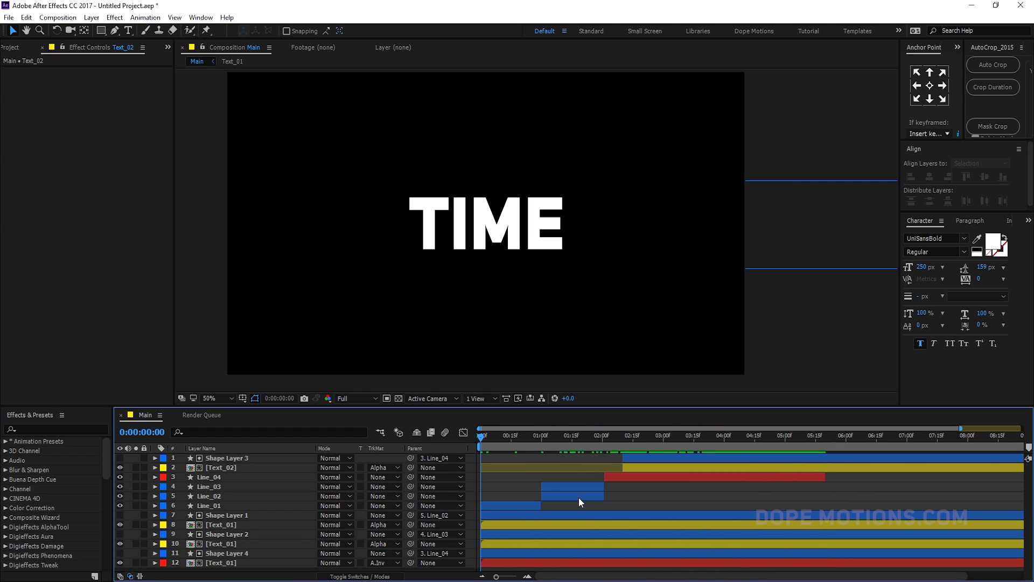
{"action": "key", "text": "space"}
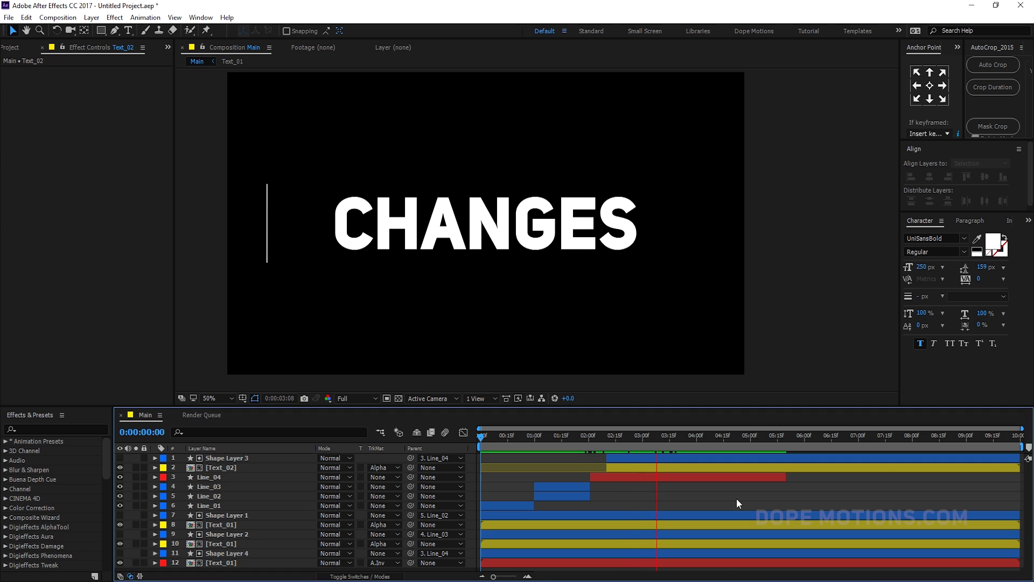
Set the fill colour of Line_01 through Line_04 to black (000000) and check the sweep at 0:00:02:26
{"action": "left_click_drag", "start_coordinate": [663, 439], "coordinate": [548, 453]}
{"action": "left_click", "coordinate": [202, 478]}
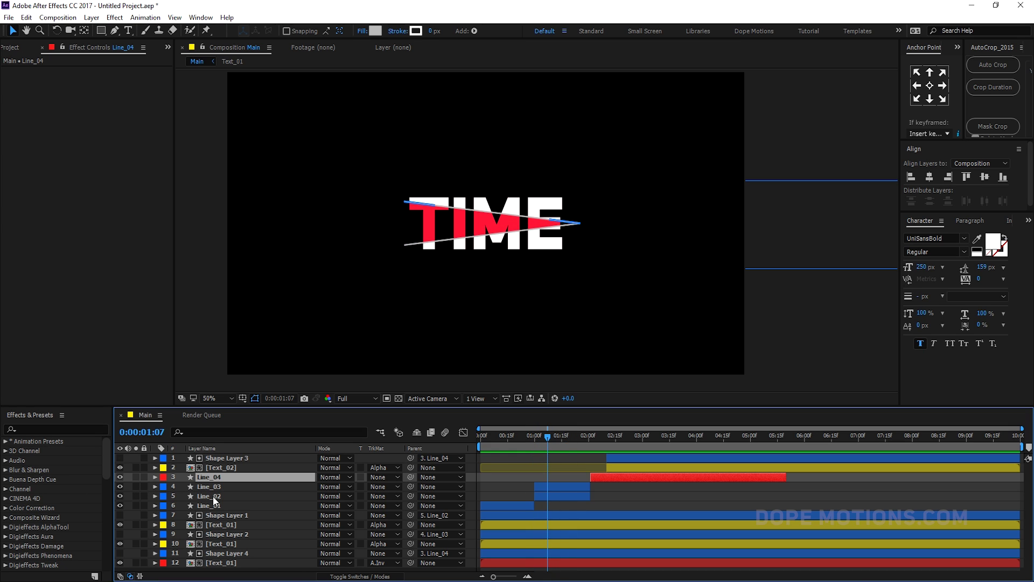
{"action": "left_click", "coordinate": [212, 505], "text": "shift"}
{"action": "left_click", "coordinate": [375, 31]}
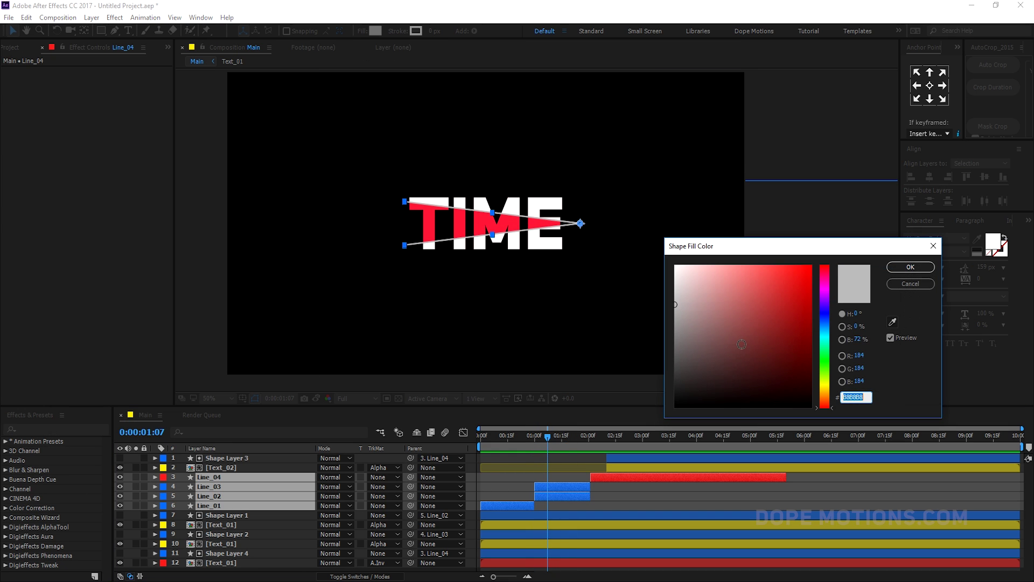
{"action": "left_click_drag", "start_coordinate": [683, 373], "coordinate": [614, 450]}
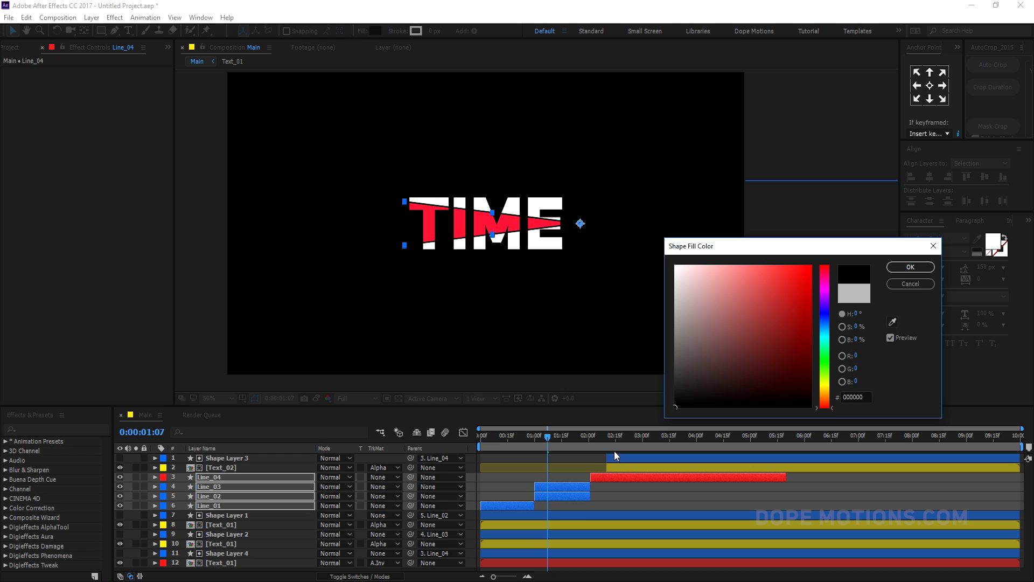
{"action": "left_click", "coordinate": [895, 284]}
{"action": "left_click", "coordinate": [674, 487]}
{"action": "left_click_drag", "start_coordinate": [551, 434], "coordinate": [636, 450]}
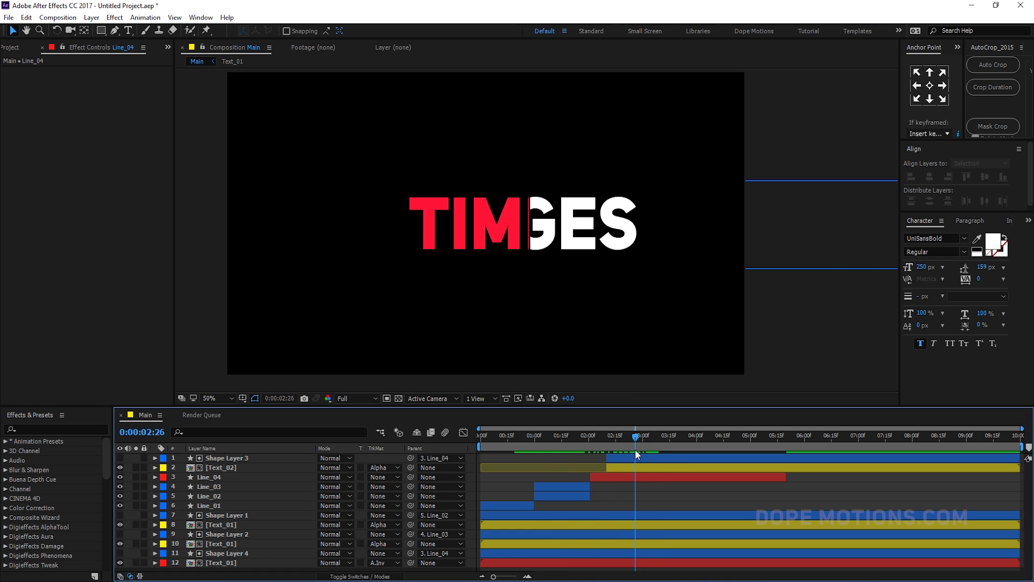
Try to adjust the stroke colour of Line_01 through Line_04
{"action": "left_click", "coordinate": [221, 476]}
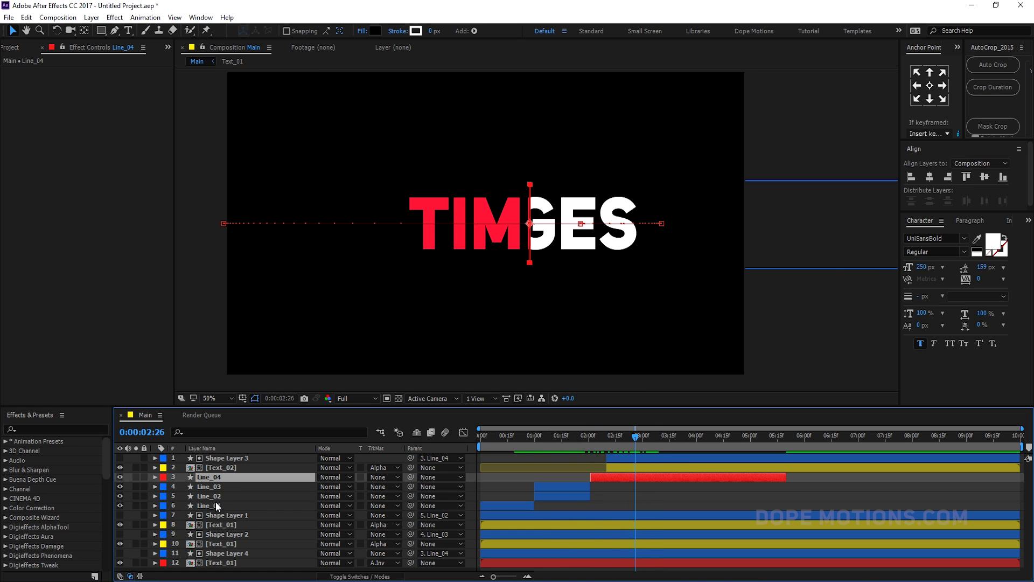
{"action": "left_click", "coordinate": [215, 504], "text": "shift"}
{"action": "left_click", "coordinate": [416, 31]}
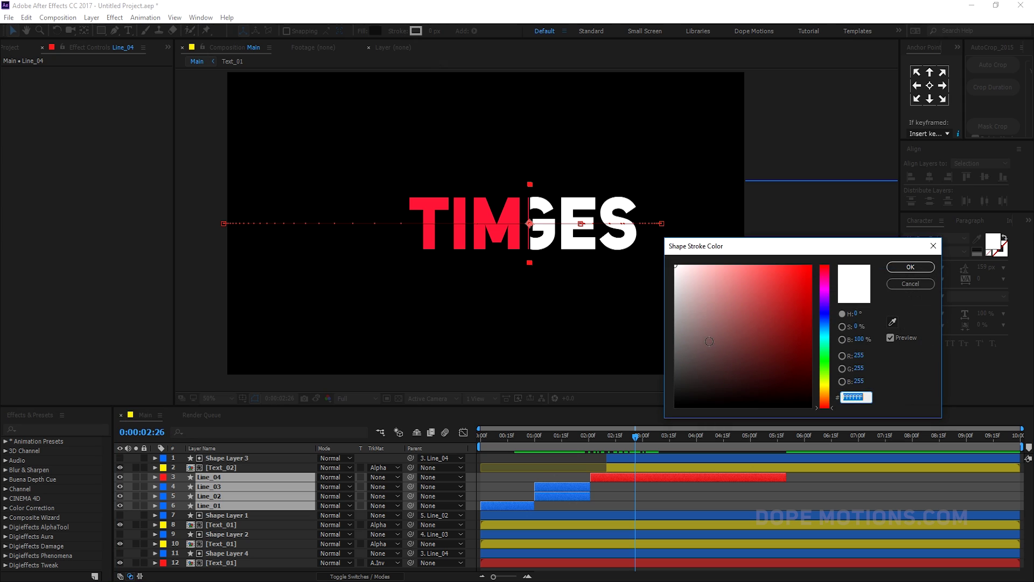
{"action": "left_click", "coordinate": [890, 268]}
{"action": "left_click", "coordinate": [712, 496]}
{"action": "mouse_move", "coordinate": [638, 439]}
{"action": "left_mouse_down"}
{"action": "mouse_move", "coordinate": [587, 439]}
{"action": "mouse_move", "coordinate": [638, 440]}
{"action": "left_mouse_up"}
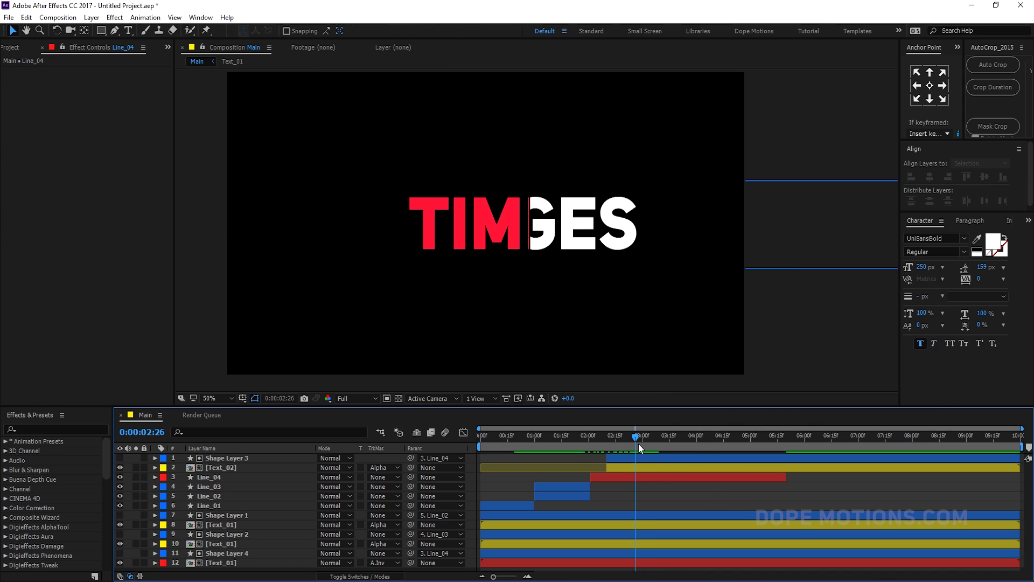
Set Line_04's fill colour to white and scrub to 0:00:01:04, where the TIME lines are active
{"action": "left_click", "coordinate": [626, 477]}
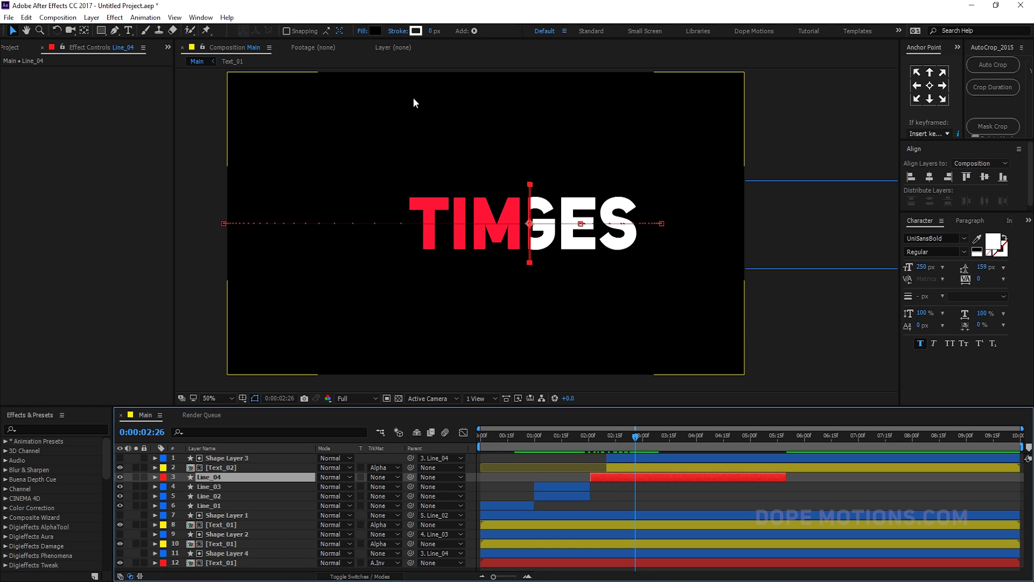
{"action": "left_click", "coordinate": [377, 31]}
{"action": "left_click", "coordinate": [908, 266]}
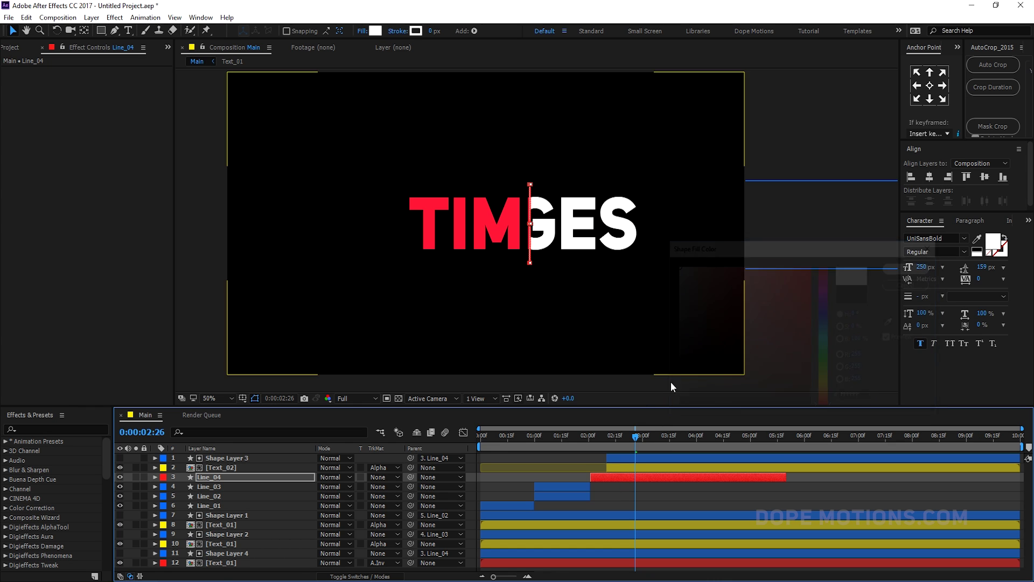
{"action": "left_click_drag", "start_coordinate": [532, 438], "coordinate": [541, 440]}
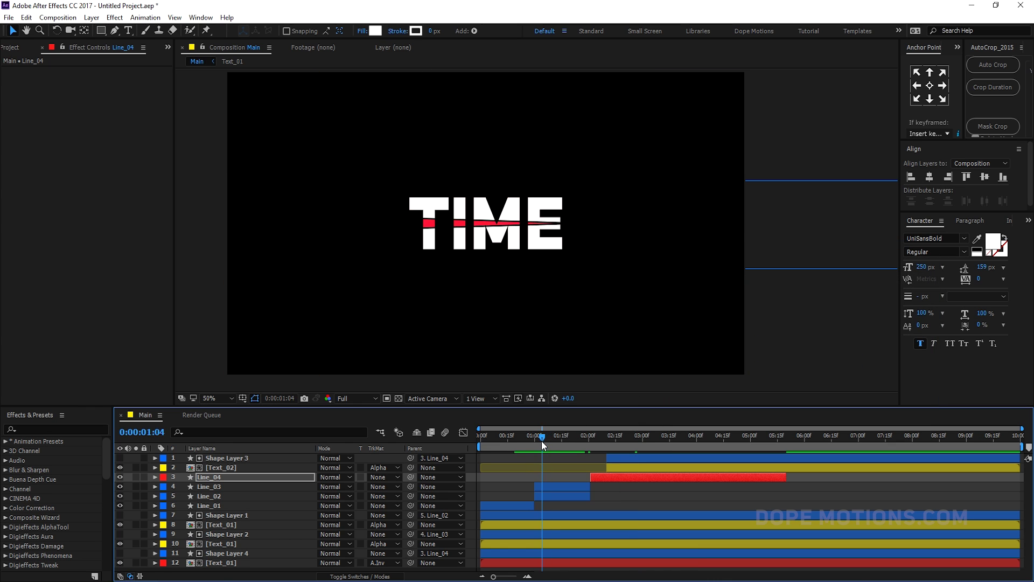
Set the fill colour of Line_01, Line_02 and Line_03 to white
{"action": "left_click", "coordinate": [565, 486]}
{"action": "left_click", "coordinate": [549, 497], "text": "shift"}
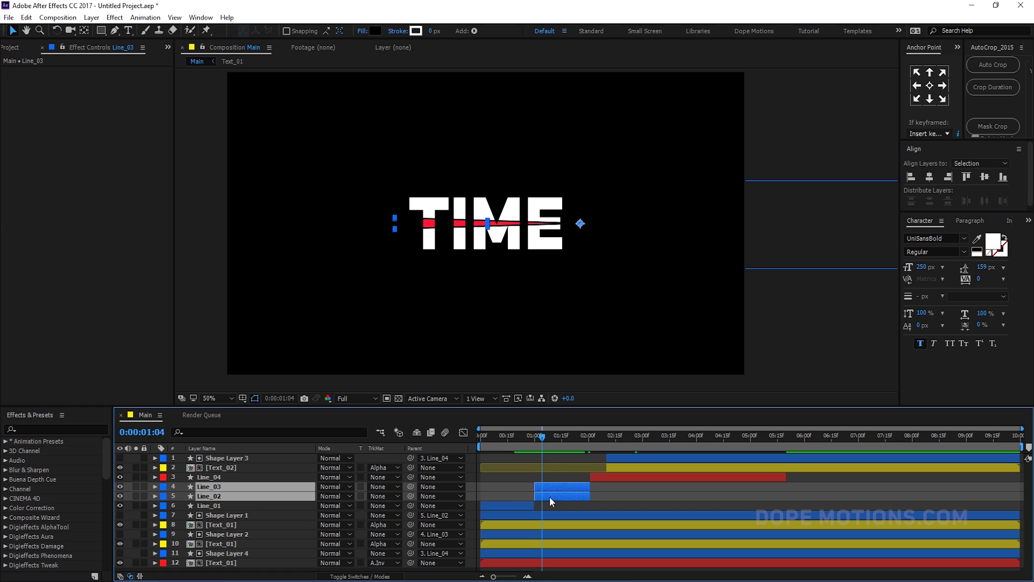
{"action": "left_click", "coordinate": [375, 31]}
{"action": "left_click", "coordinate": [910, 267]}
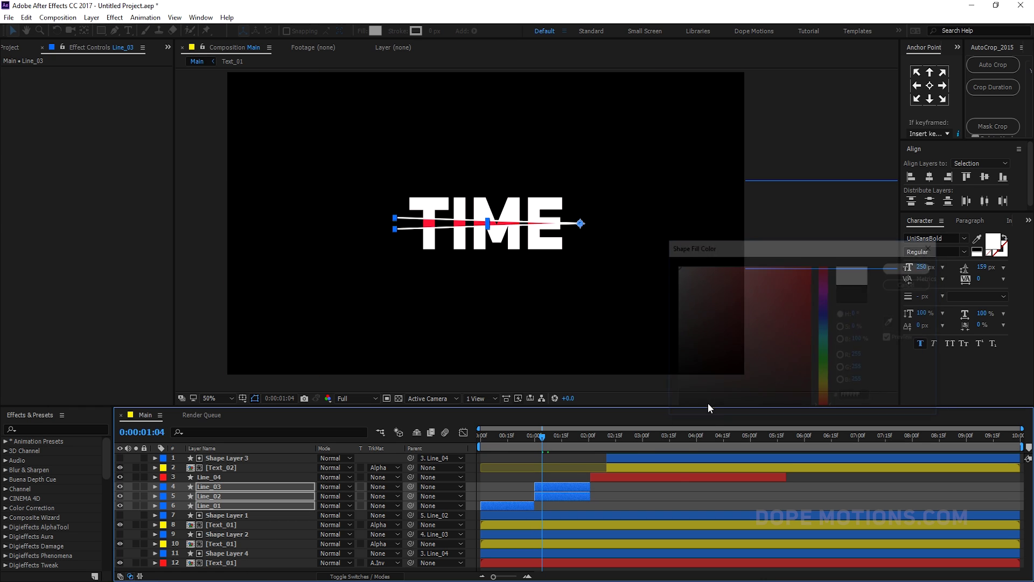
Scrub to 0:00:02:26 to check the white line sweep and enlarge the timeline area to show all layers
{"action": "left_click", "coordinate": [664, 492]}
{"action": "left_click_drag", "start_coordinate": [542, 435], "coordinate": [635, 435]}
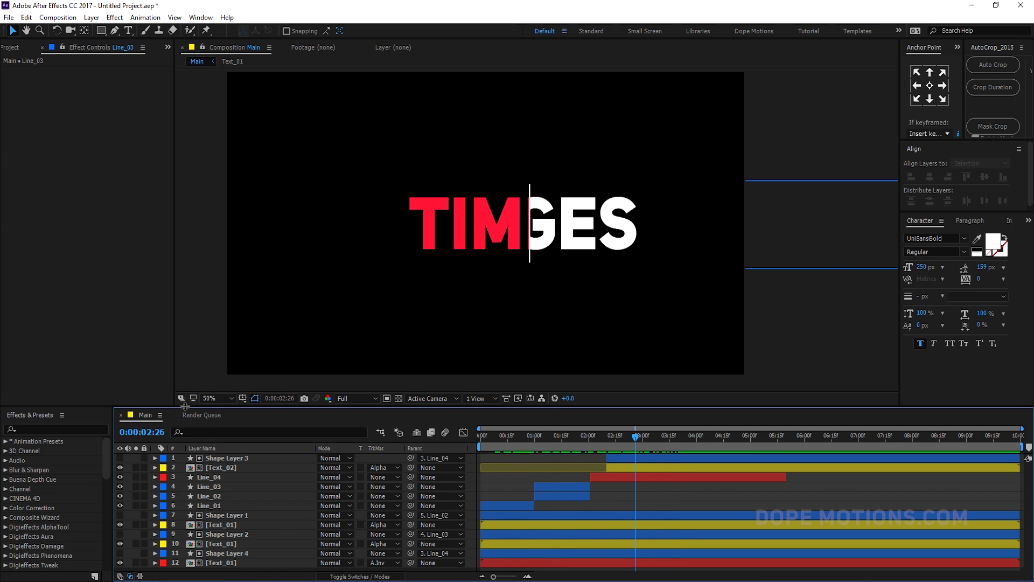
{"action": "left_click_drag", "start_coordinate": [185, 406], "coordinate": [198, 337]}
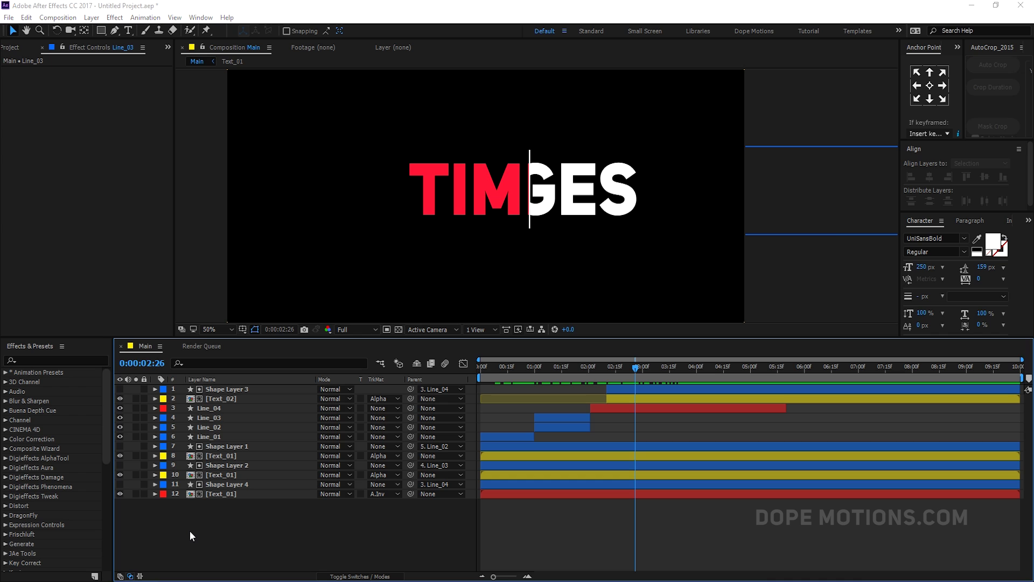
Create a comp-size solid named BG and place it below all other layers in the Main composition
{"action": "key", "text": "ctrl+y"}
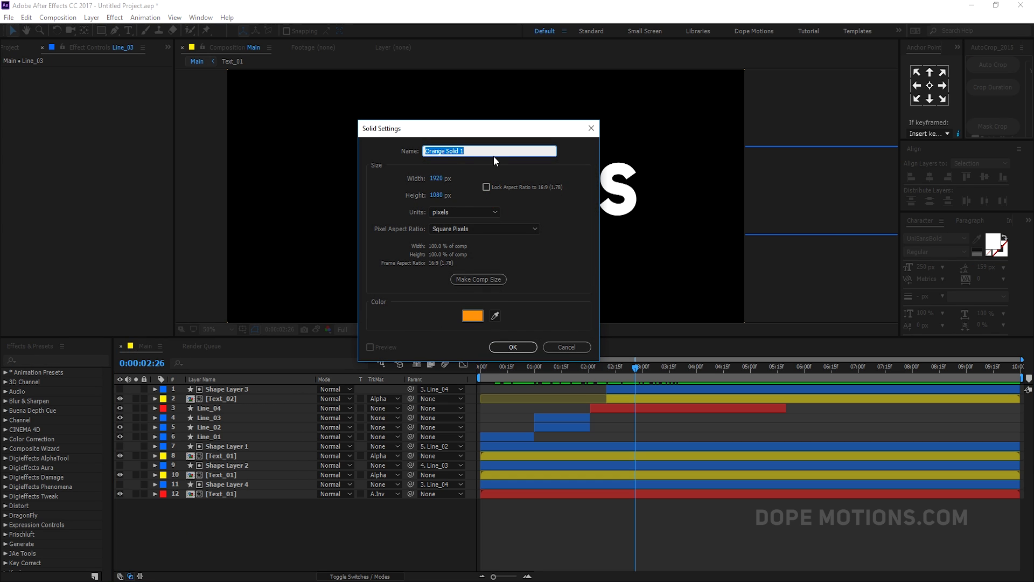
{"action": "type", "text": "BG"}
{"action": "left_click", "coordinate": [515, 348]}
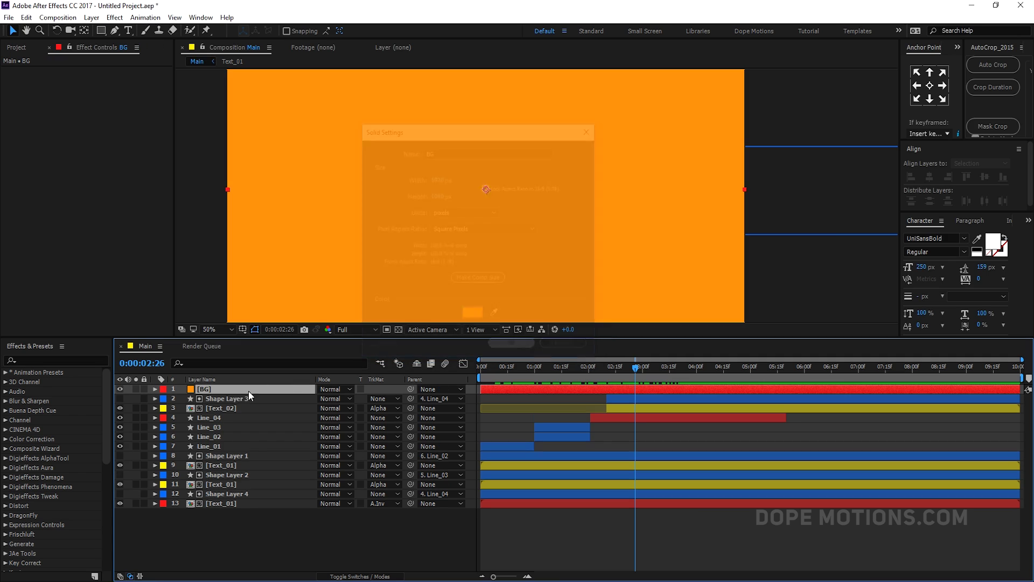
{"action": "left_click_drag", "start_coordinate": [232, 389], "coordinate": [222, 512]}
Apply 4-Color Gradient to the BG layer and set Color 1 to the TIME text's red, FF1B3B
{"action": "key", "text": "ctrl+space"}
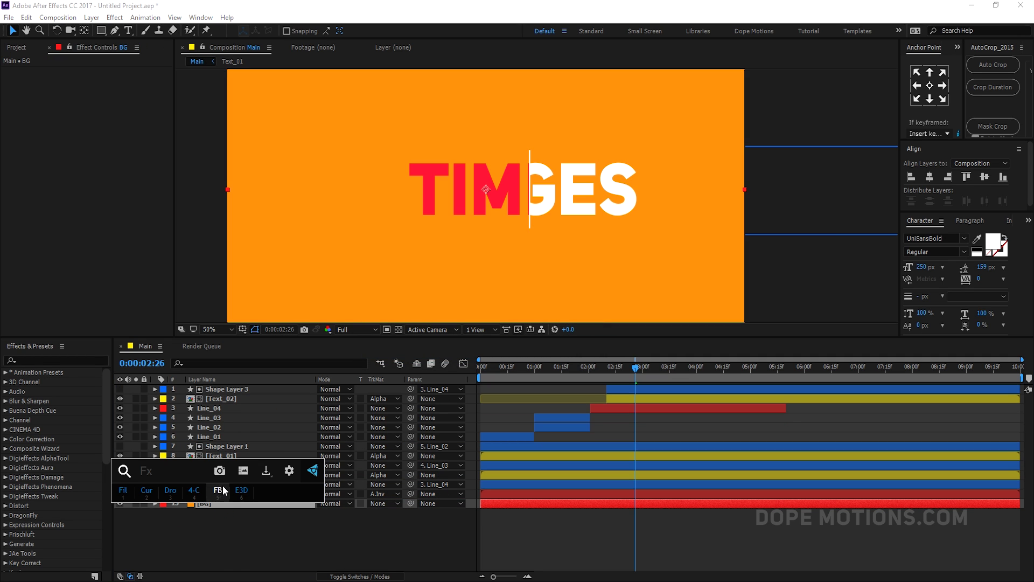
{"action": "left_click", "coordinate": [194, 492]}
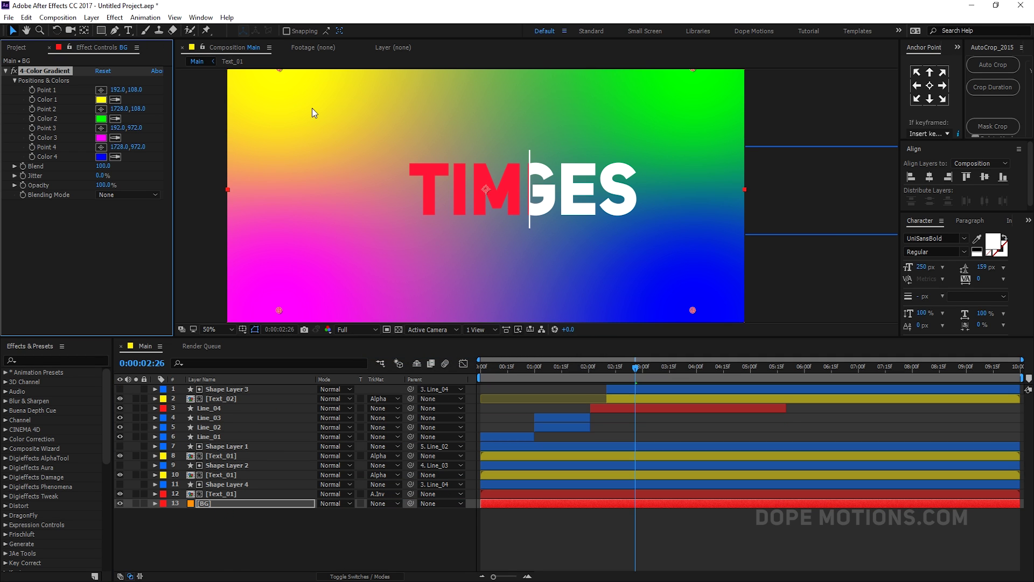
{"action": "left_click", "coordinate": [101, 99]}
{"action": "left_click", "coordinate": [892, 322]}
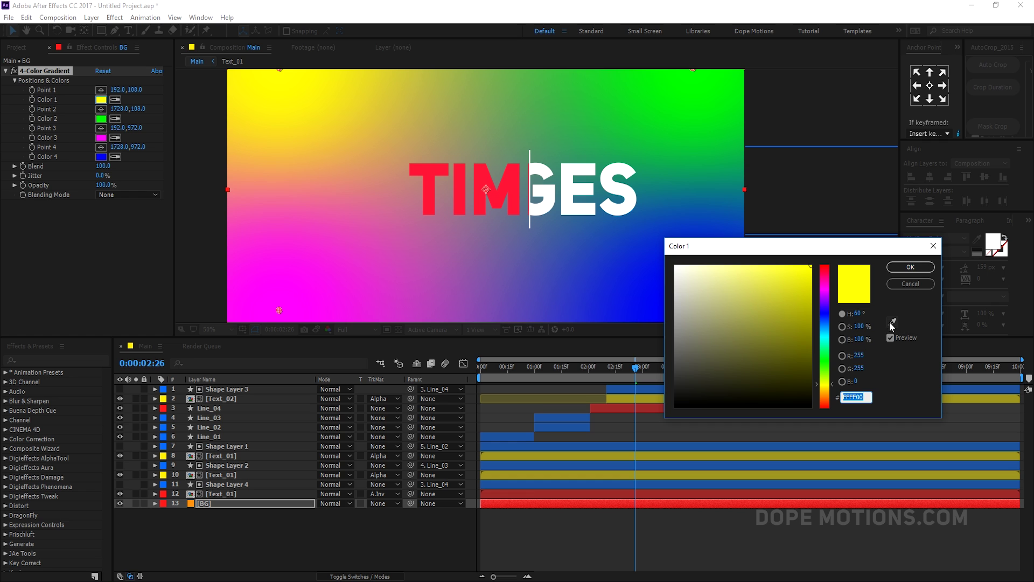
{"action": "left_click", "coordinate": [498, 178]}
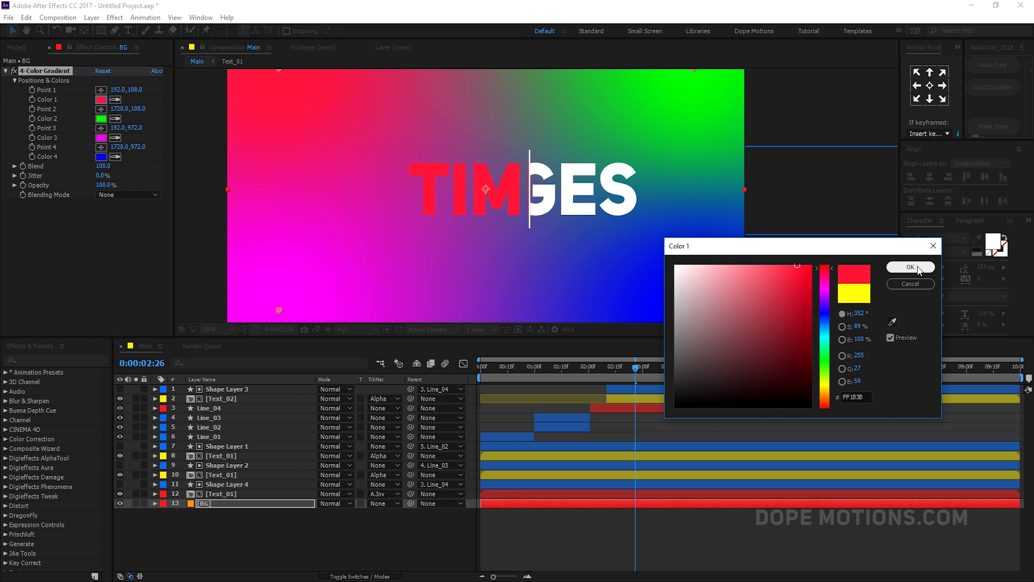
{"action": "left_click", "coordinate": [910, 267]}
Set the gradient's Color 2 to white and move Point 1 above the frame's top centre, about 968, -156
{"action": "left_click", "coordinate": [101, 118]}
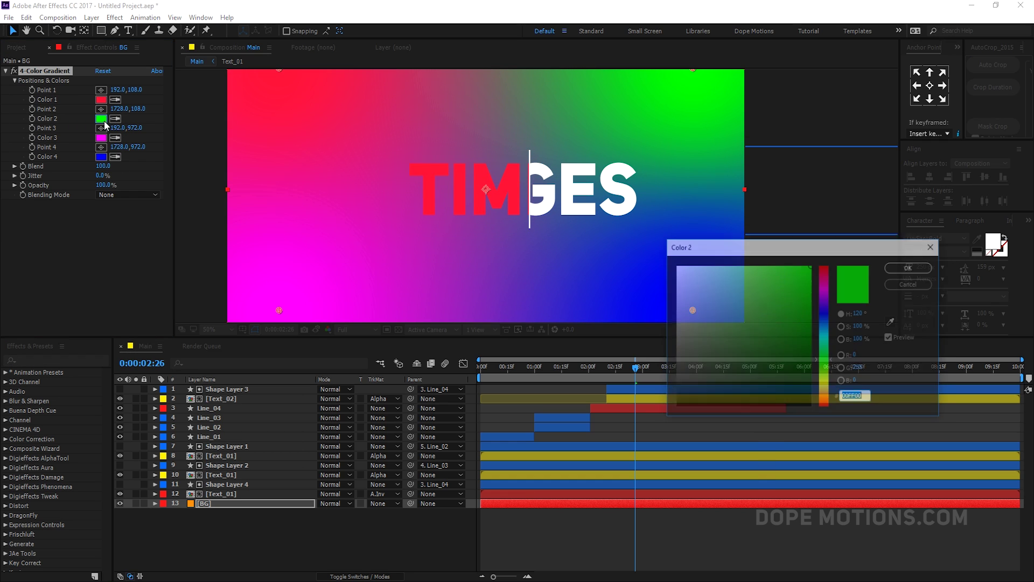
{"action": "left_click_drag", "start_coordinate": [723, 310], "coordinate": [675, 265]}
{"action": "left_click", "coordinate": [911, 267]}
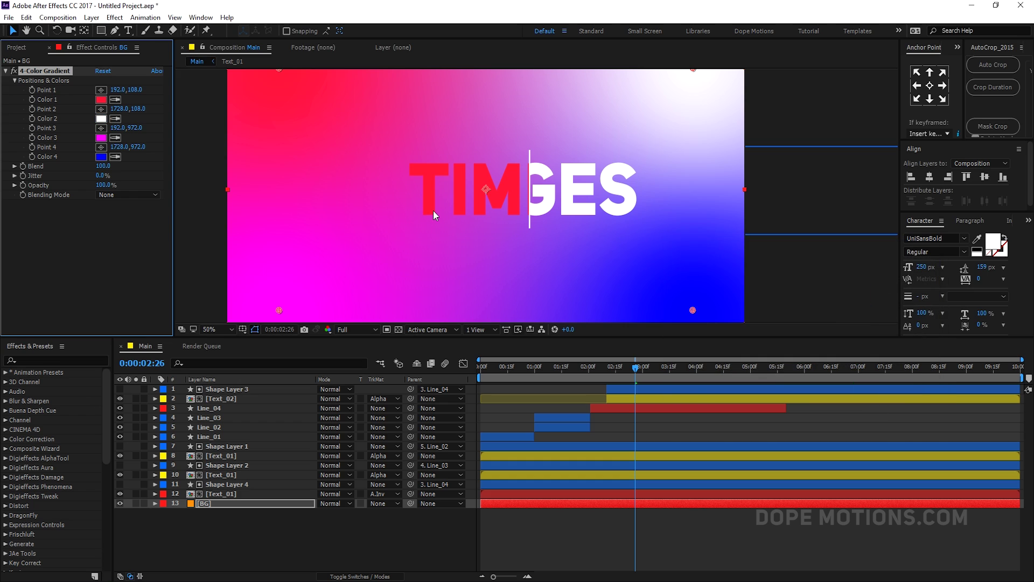
{"action": "key", "text": "comma"}
{"action": "left_click_drag", "start_coordinate": [408, 132], "coordinate": [512, 96]}
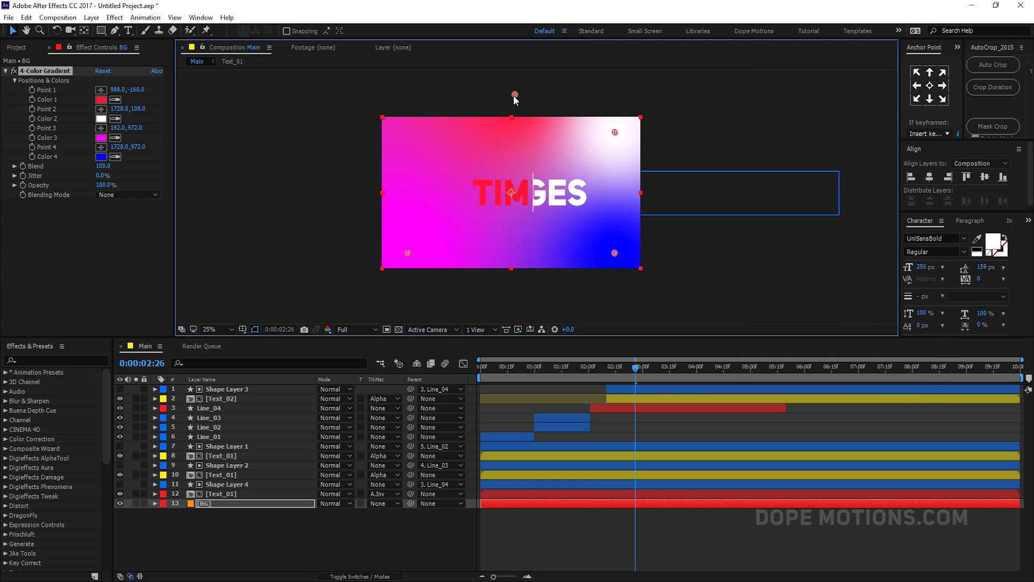
Set the BG gradient's Color 3 and Color 4 to black
{"action": "left_click", "coordinate": [100, 137]}
{"action": "left_click_drag", "start_coordinate": [741, 379], "coordinate": [598, 422]}
{"action": "left_click", "coordinate": [910, 266]}
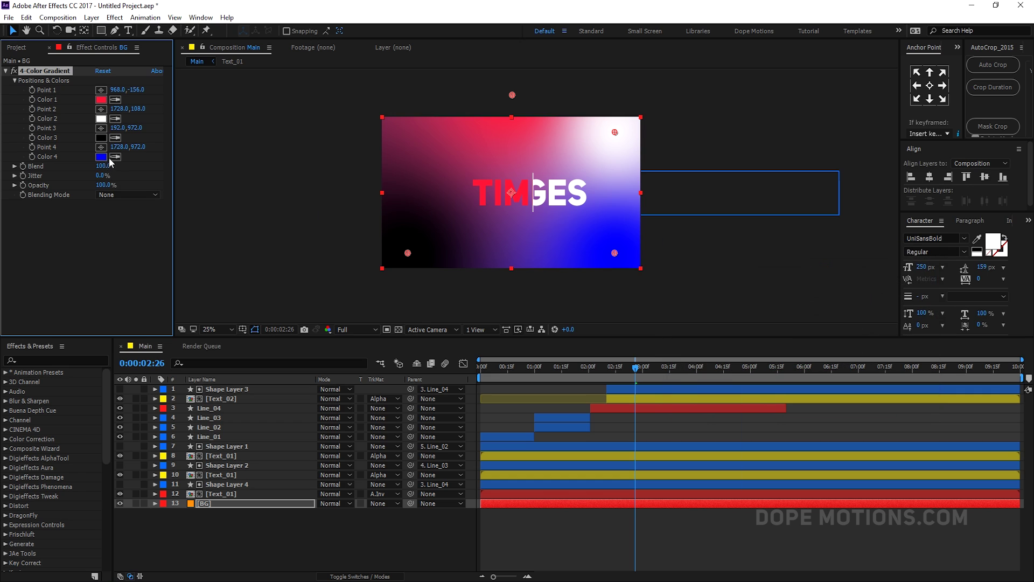
{"action": "left_click", "coordinate": [100, 138]}
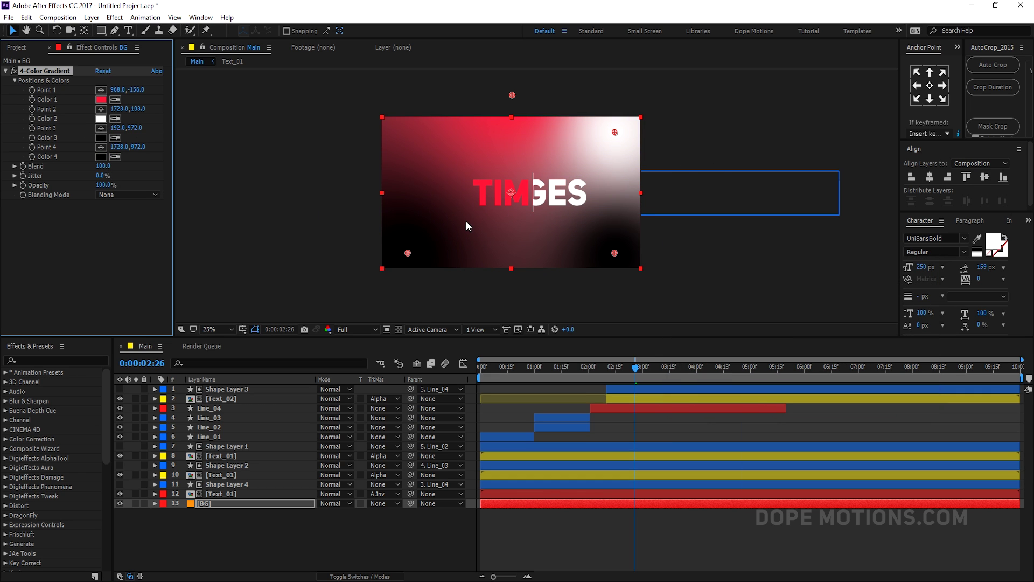
Move gradient Point 3 to about -48, 76, Point 4 to 1944, 1092, Point 2 to -560, 1472 and Point 1 to 1868, -356
{"action": "left_click_drag", "start_coordinate": [410, 253], "coordinate": [376, 127]}
{"action": "key", "text": "ctrl+z"}
{"action": "left_click_drag", "start_coordinate": [614, 253], "coordinate": [642, 269]}
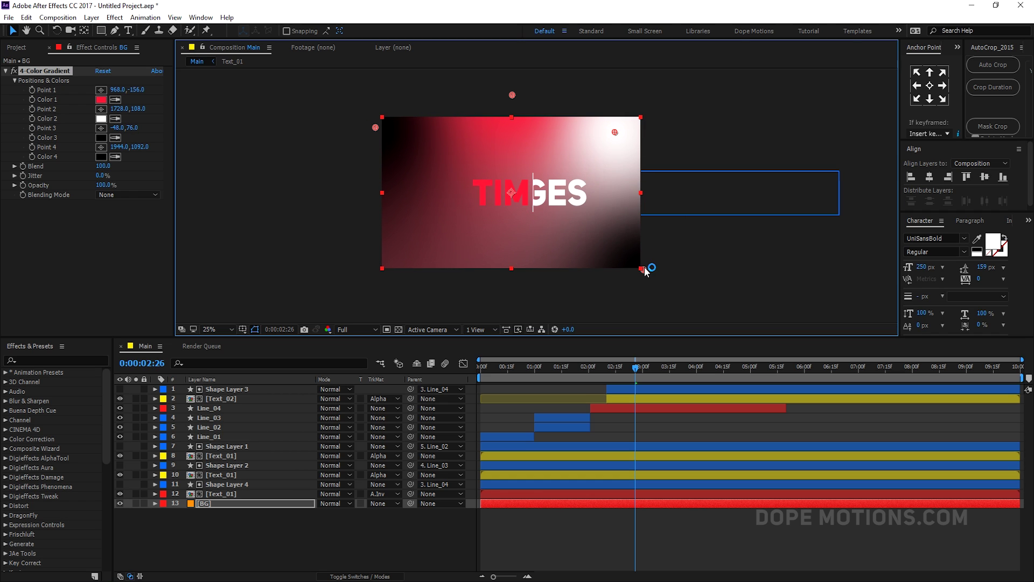
{"action": "left_click_drag", "start_coordinate": [615, 132], "coordinate": [305, 325]}
{"action": "left_click_drag", "start_coordinate": [511, 99], "coordinate": [668, 79]}
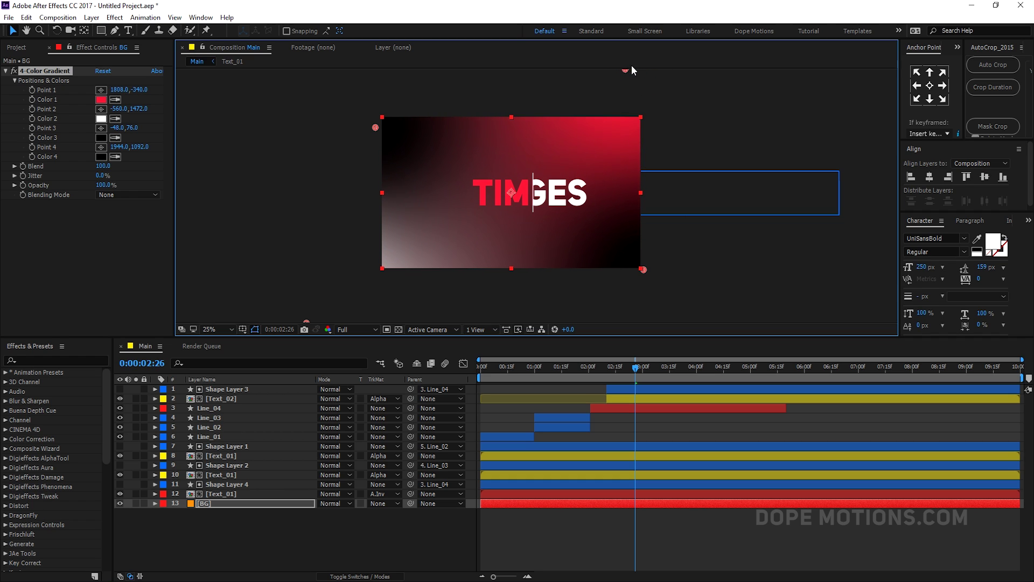
Set the 4-Color Gradient's Blend to about 496 and its Jitter to 25%
{"action": "left_click_drag", "start_coordinate": [103, 166], "coordinate": [278, 170]}
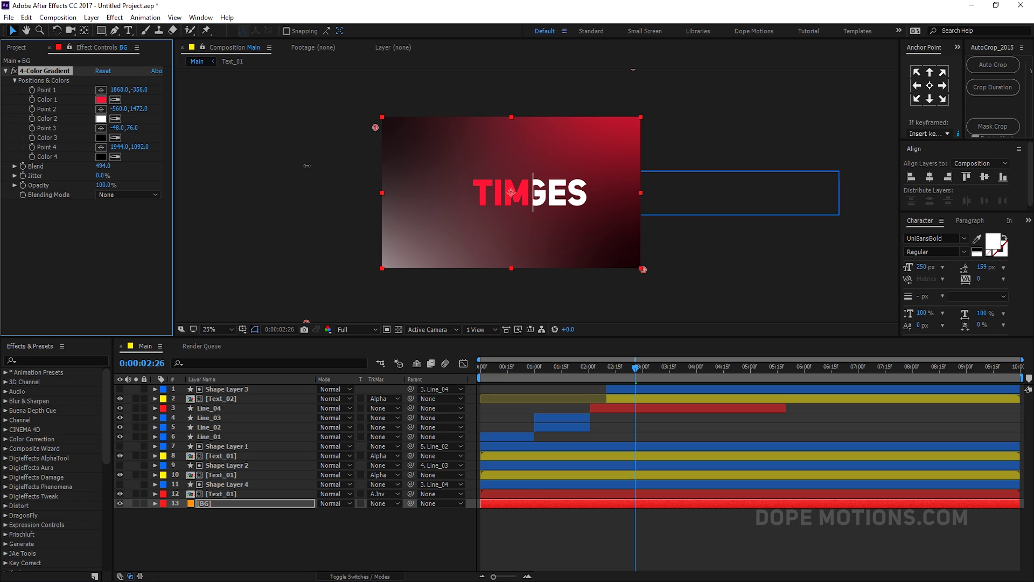
{"action": "left_click", "coordinate": [101, 176]}
{"action": "type", "text": "25"}
{"action": "key", "text": "Return"}
Sample the red of Color 1 for the gradient's Color 2
{"action": "scroll", "coordinate": [532, 208], "scroll_direction": "up", "scroll_amount": 1}
{"action": "left_click_drag", "start_coordinate": [538, 208], "coordinate": [579, 208]}
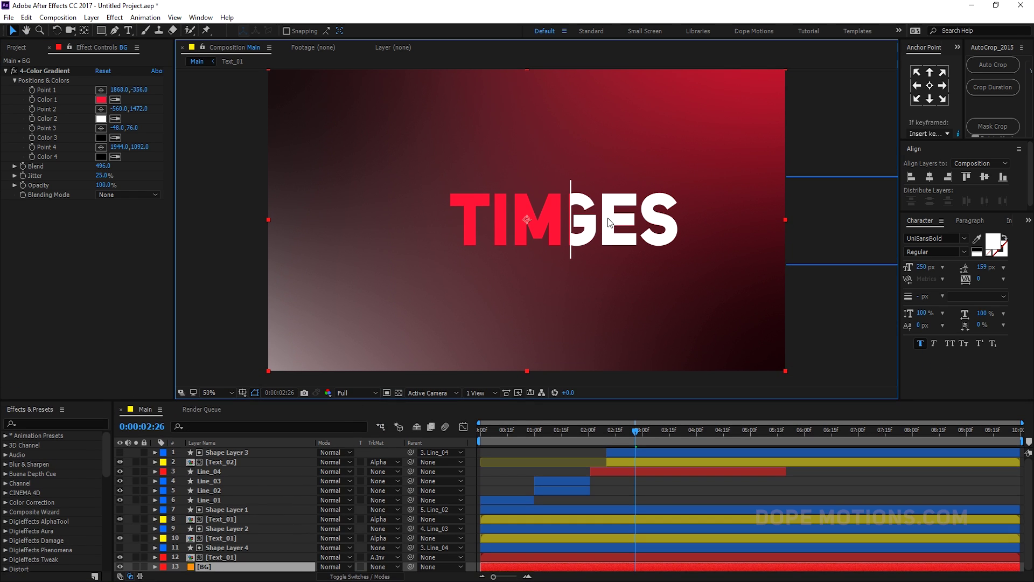
{"action": "left_click_drag", "start_coordinate": [608, 218], "coordinate": [622, 223]}
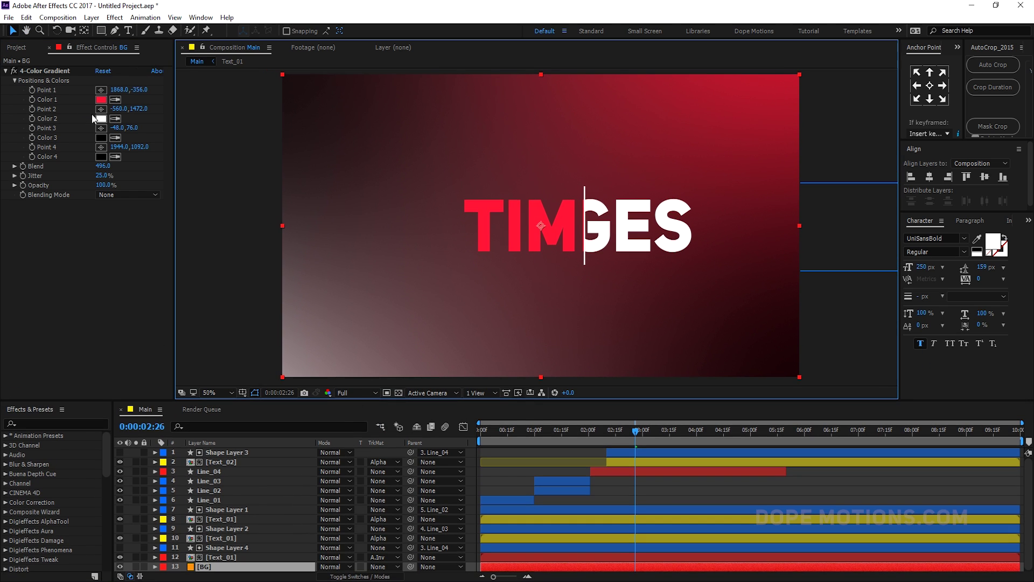
{"action": "left_click", "coordinate": [115, 118]}
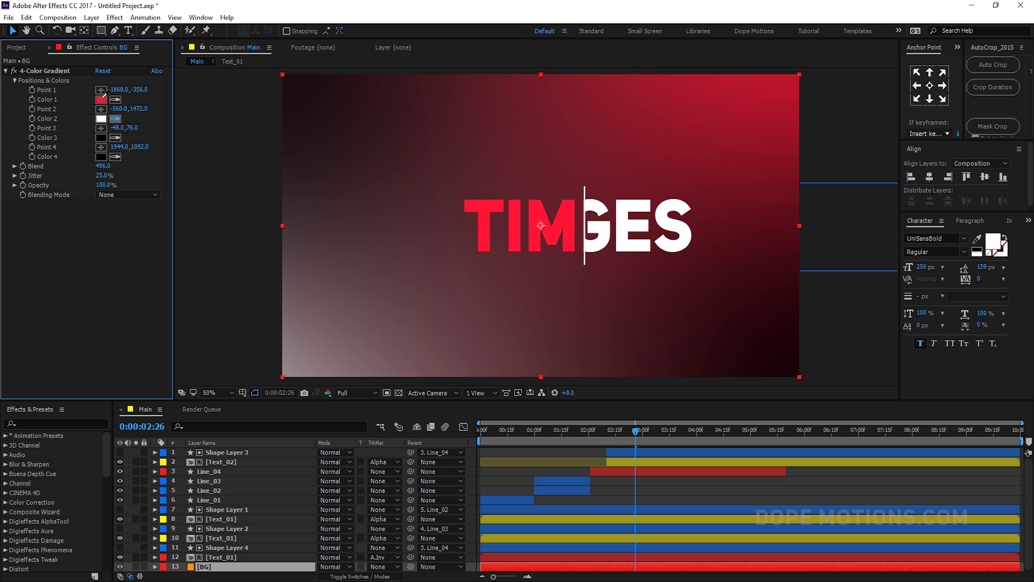
{"action": "left_click", "coordinate": [102, 99]}
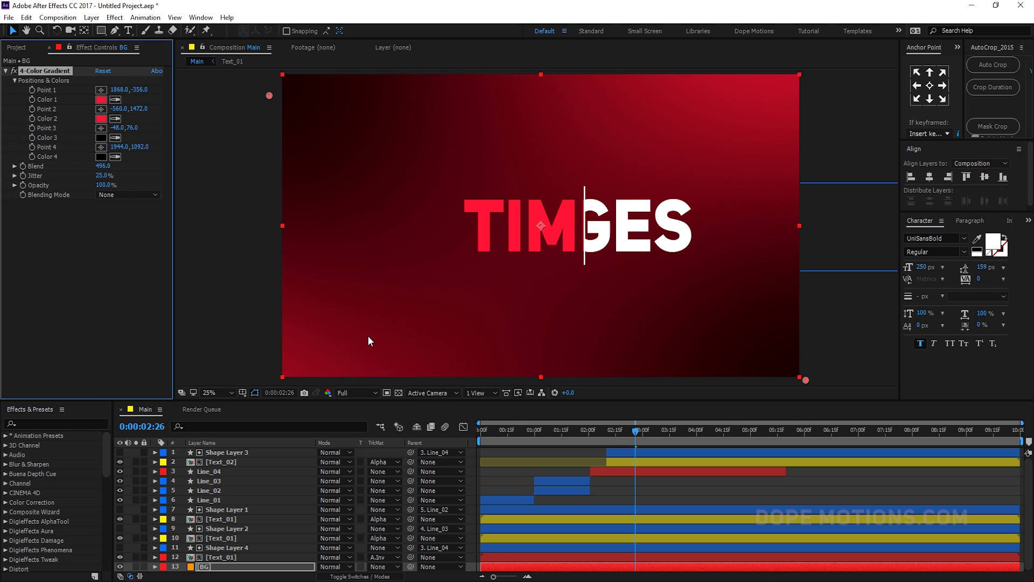
Move gradient Point 2 farther out to about -816, 1680 and Point 1 to about 1940, -332
{"action": "key", "text": "comma"}
{"action": "left_click_drag", "start_coordinate": [331, 356], "coordinate": [279, 387]}
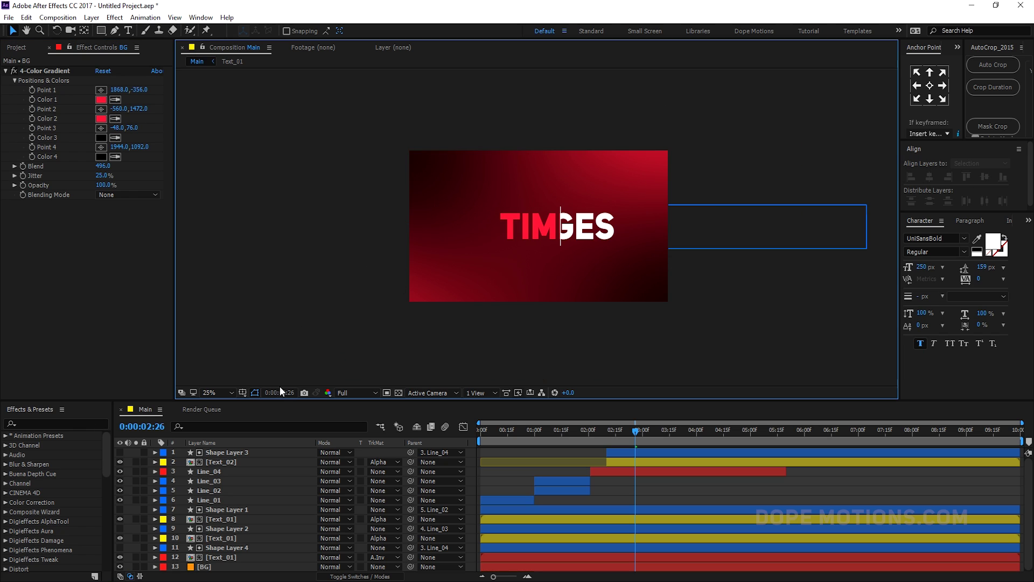
{"action": "left_click", "coordinate": [32, 72]}
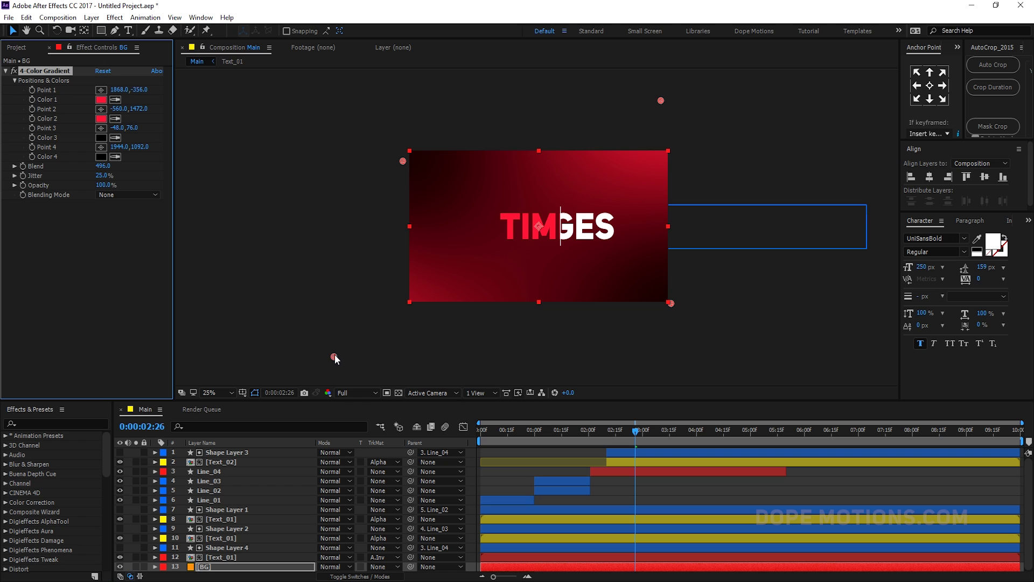
{"action": "left_click_drag", "start_coordinate": [335, 355], "coordinate": [283, 390]}
{"action": "mouse_move", "coordinate": [662, 98]}
{"action": "left_mouse_down"}
{"action": "mouse_move", "coordinate": [721, 71]}
{"action": "mouse_move", "coordinate": [675, 101]}
{"action": "left_mouse_up"}
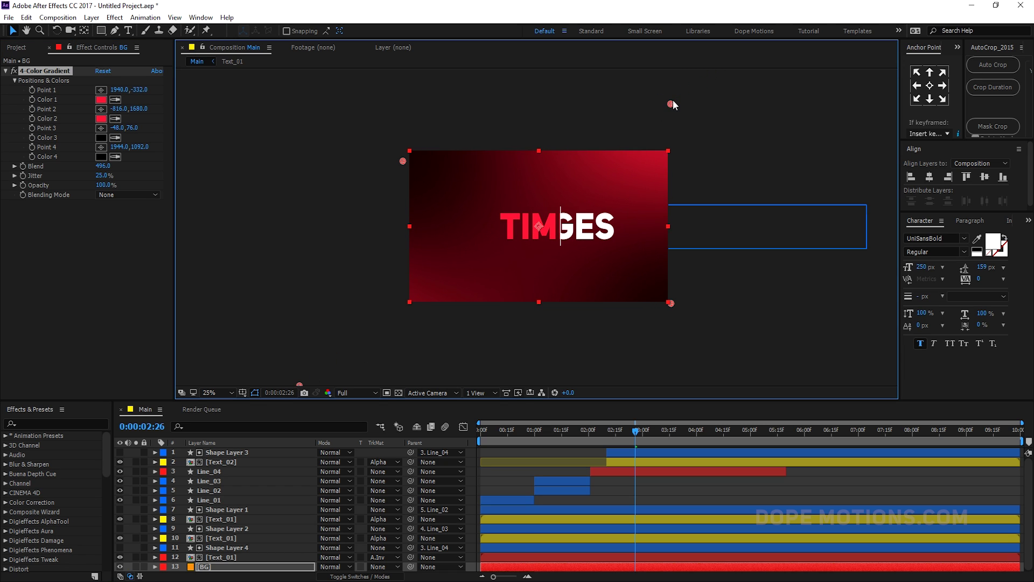
Darken the gradient's Color 2 to deep red 840718
{"action": "left_click", "coordinate": [101, 118]}
{"action": "left_click_drag", "start_coordinate": [793, 294], "coordinate": [804, 333]}
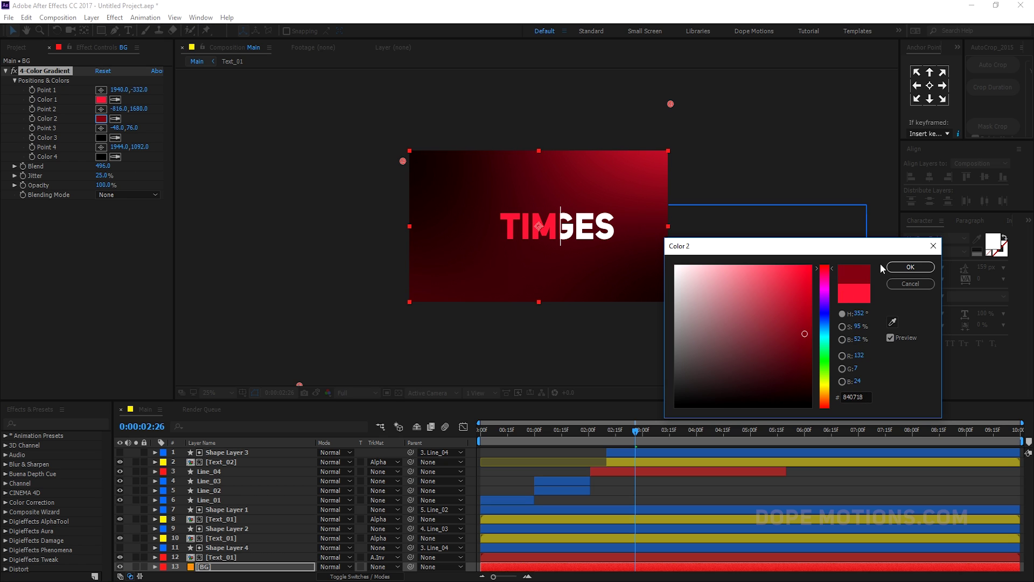
{"action": "left_click", "coordinate": [910, 266]}
Move gradient Point 1 to about 1056, -836 and Point 3 to about 20, -12, and scrub to 0:00:04:14
{"action": "left_click_drag", "start_coordinate": [671, 103], "coordinate": [553, 40]}
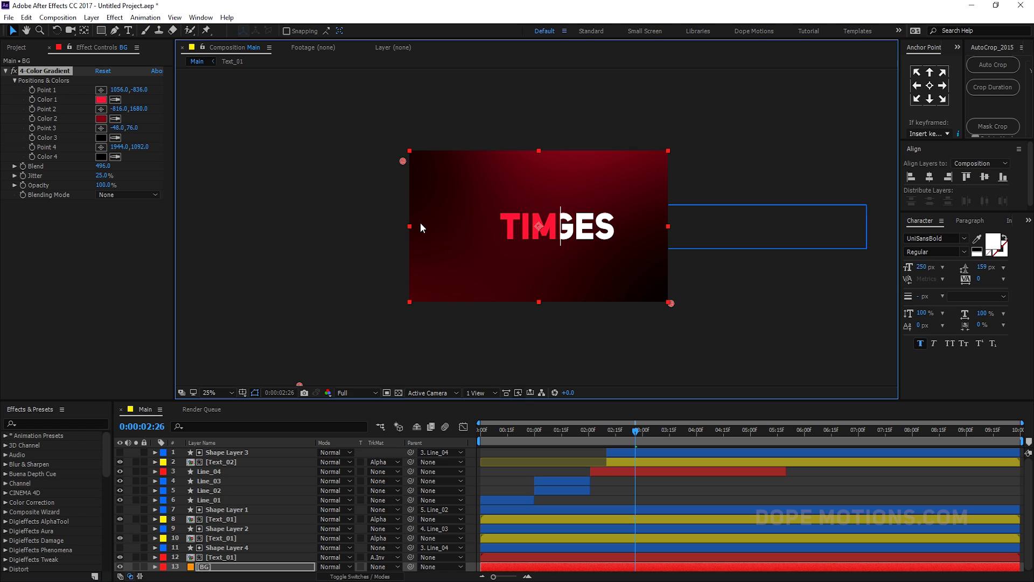
{"action": "left_click_drag", "start_coordinate": [410, 159], "coordinate": [413, 150]}
{"action": "left_click", "coordinate": [638, 493]}
{"action": "left_click_drag", "start_coordinate": [635, 439], "coordinate": [723, 436]}
{"action": "key", "text": "period"}
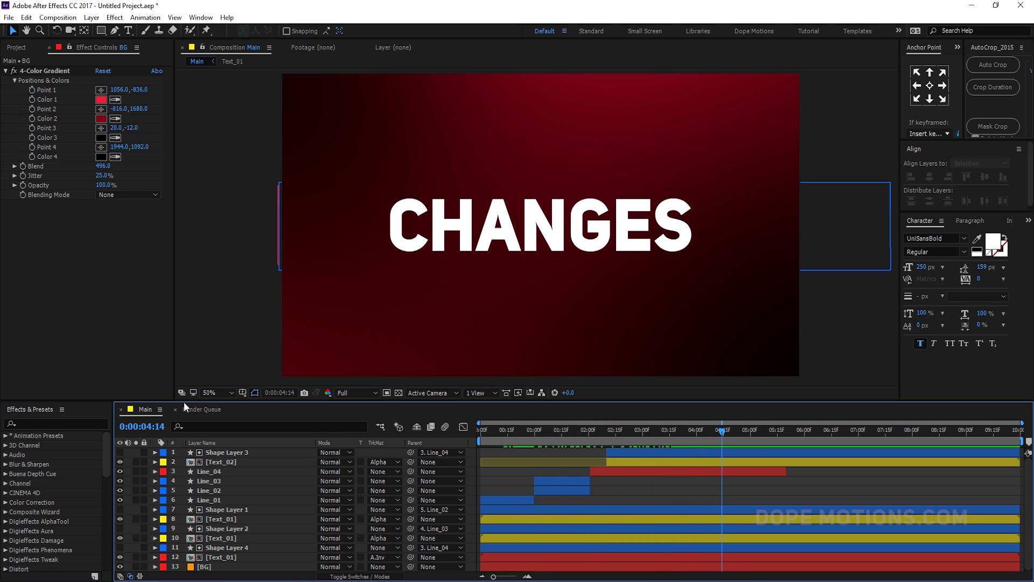
Add an adjustment layer above all layers in the Main composition and name it CC
{"action": "left_click_drag", "start_coordinate": [183, 402], "coordinate": [185, 328]}
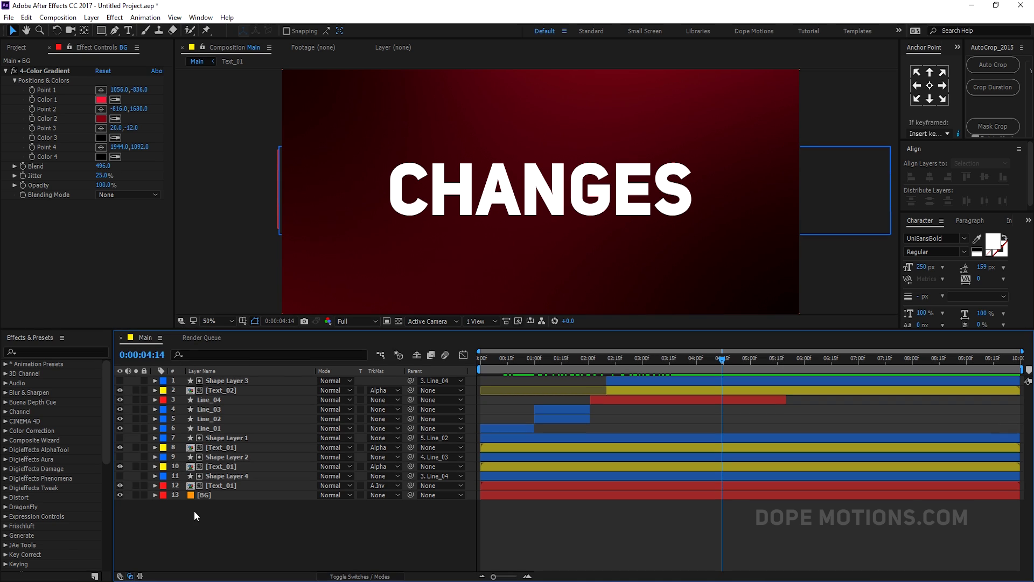
{"action": "right_click", "coordinate": [194, 511]}
{"action": "mouse_move", "coordinate": [226, 395]}
{"action": "left_click", "coordinate": [369, 479]}
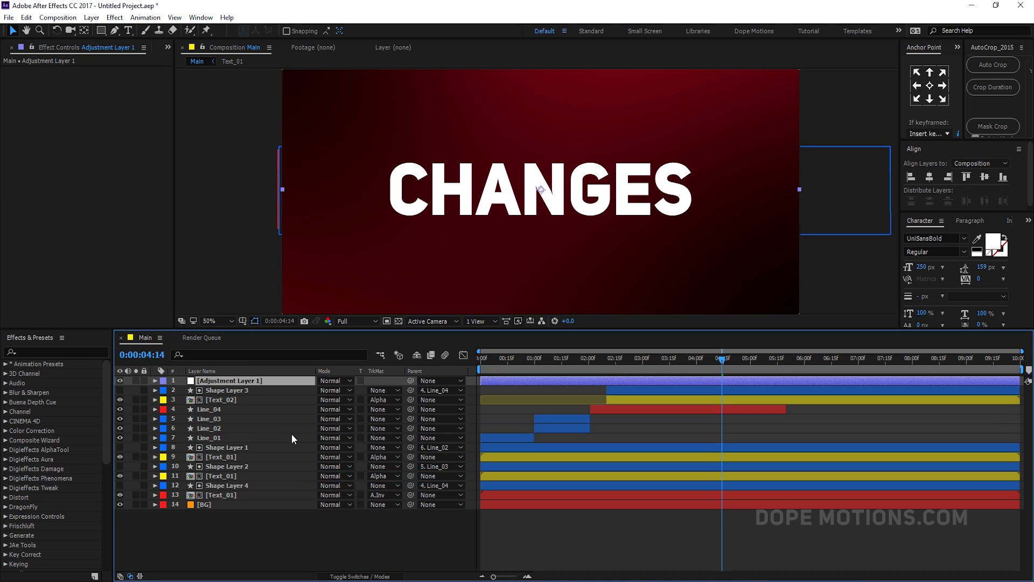
{"action": "key", "text": "Return"}
{"action": "type", "text": "CC"}
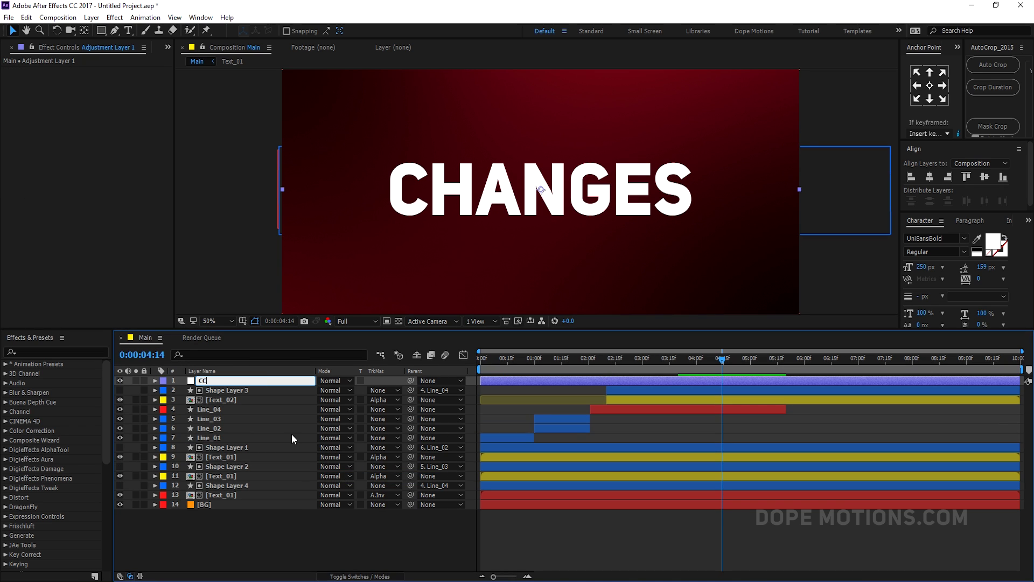
{"action": "left_click", "coordinate": [260, 549]}
Apply Curves to the CC layer and shape an RGB S-curve with lowered shadows and raised highlights
{"action": "left_click", "coordinate": [211, 379]}
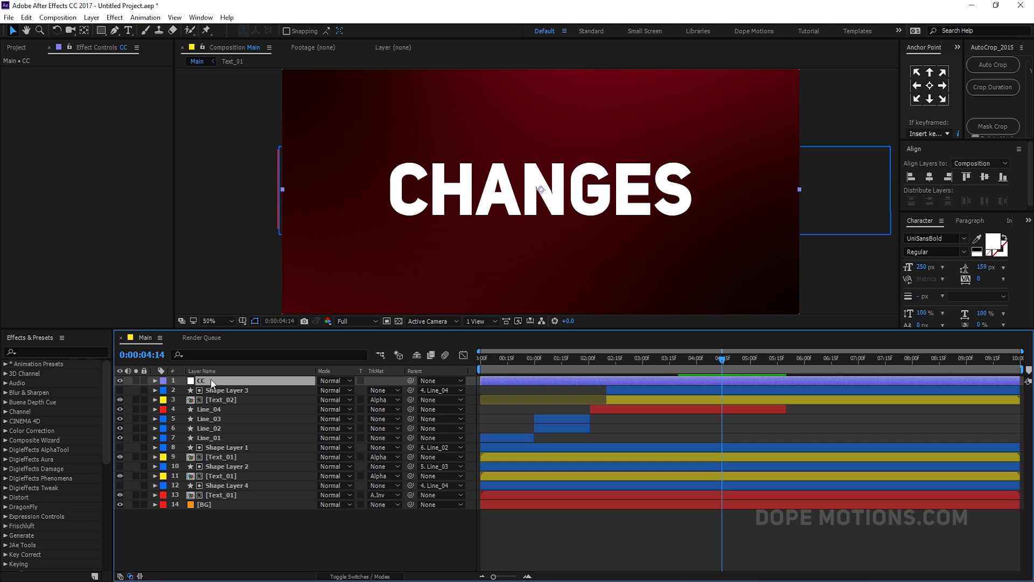
{"action": "key", "text": "ctrl+space"}
{"action": "type", "text": "curves"}
{"action": "key", "text": "Return"}
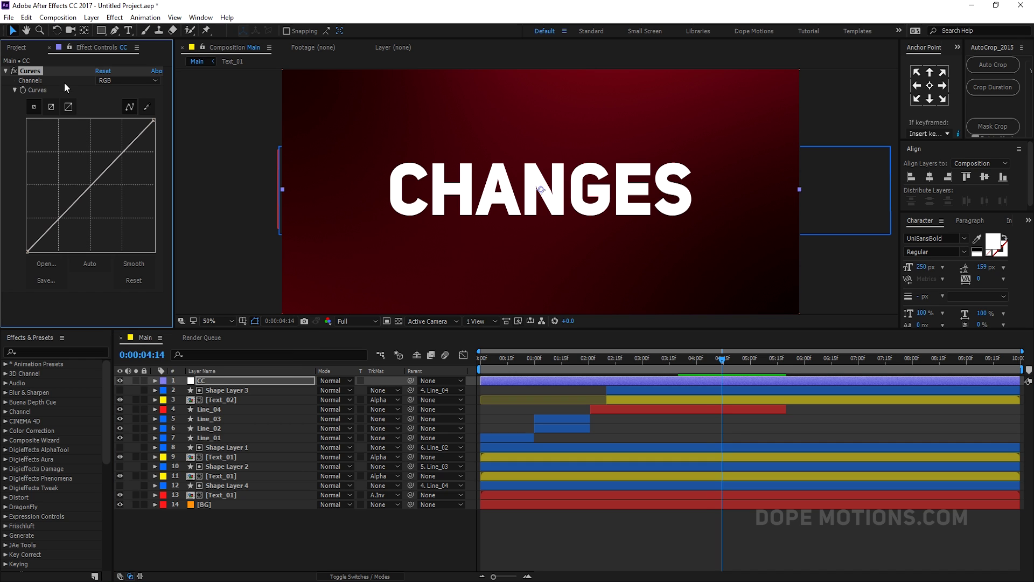
{"action": "left_click_drag", "start_coordinate": [59, 219], "coordinate": [63, 225]}
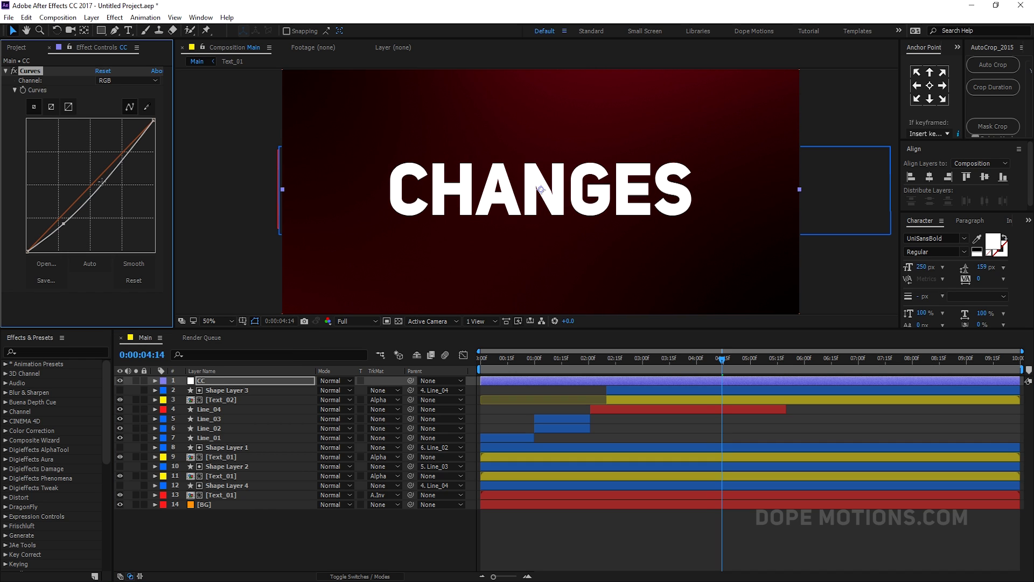
{"action": "left_click_drag", "start_coordinate": [117, 172], "coordinate": [100, 150]}
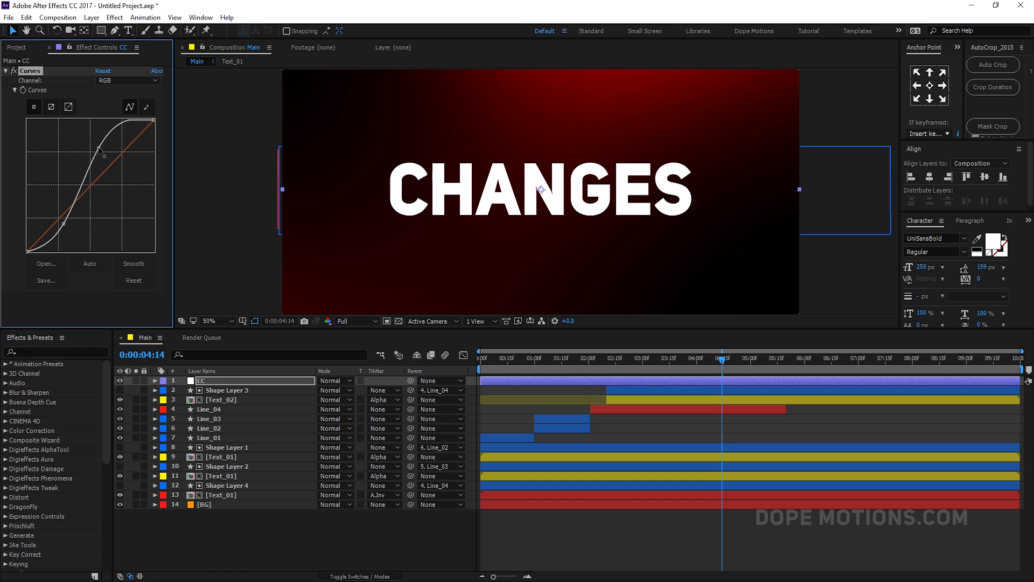
End the work area at 0:00:04:28 and preview the title animation
{"action": "key", "text": "comma"}
{"action": "left_click_drag", "start_coordinate": [531, 363], "coordinate": [746, 373]}
{"action": "key", "text": "n"}
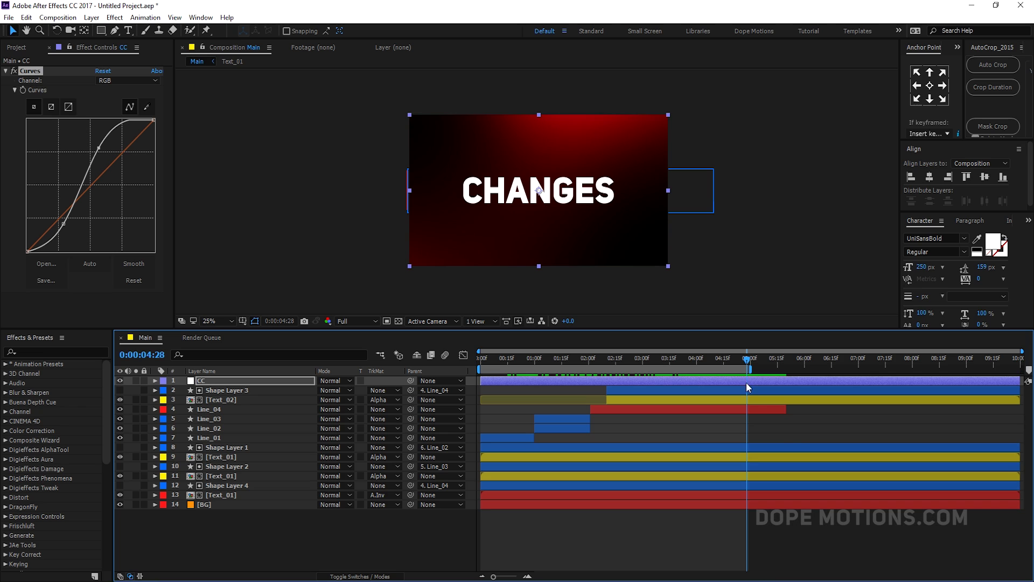
{"action": "key", "text": "space"}
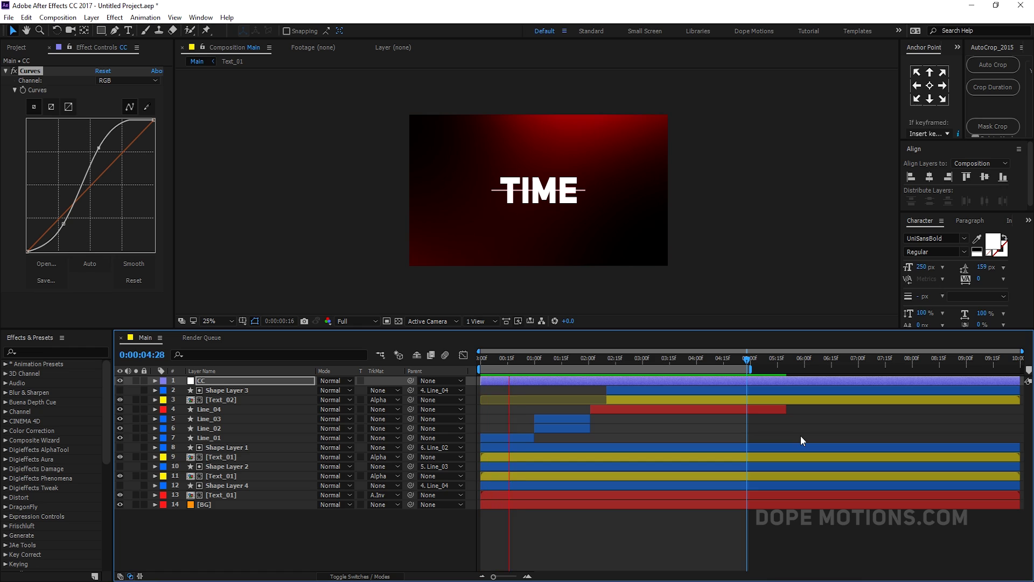
{"action": "left_click", "coordinate": [728, 363]}
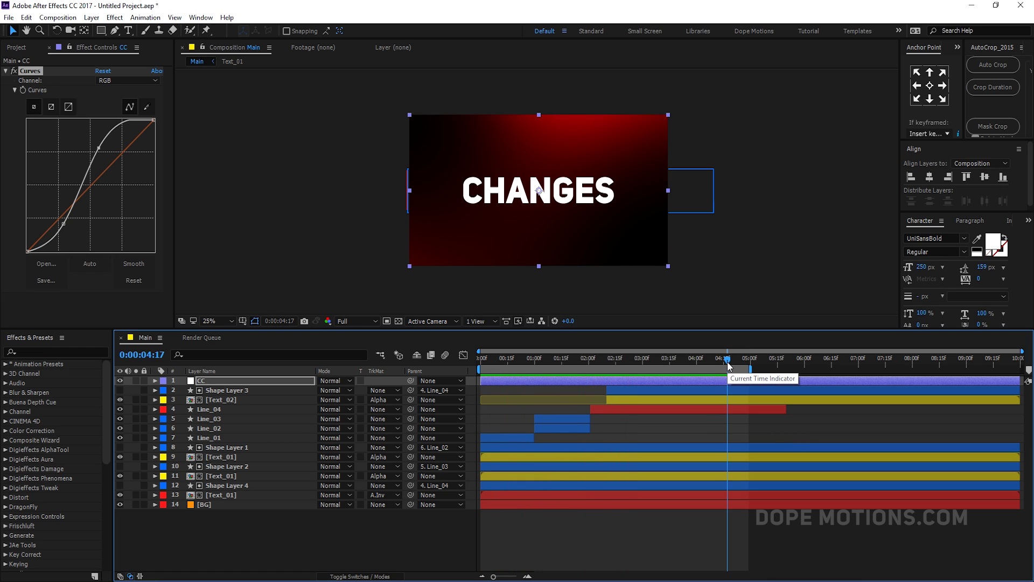